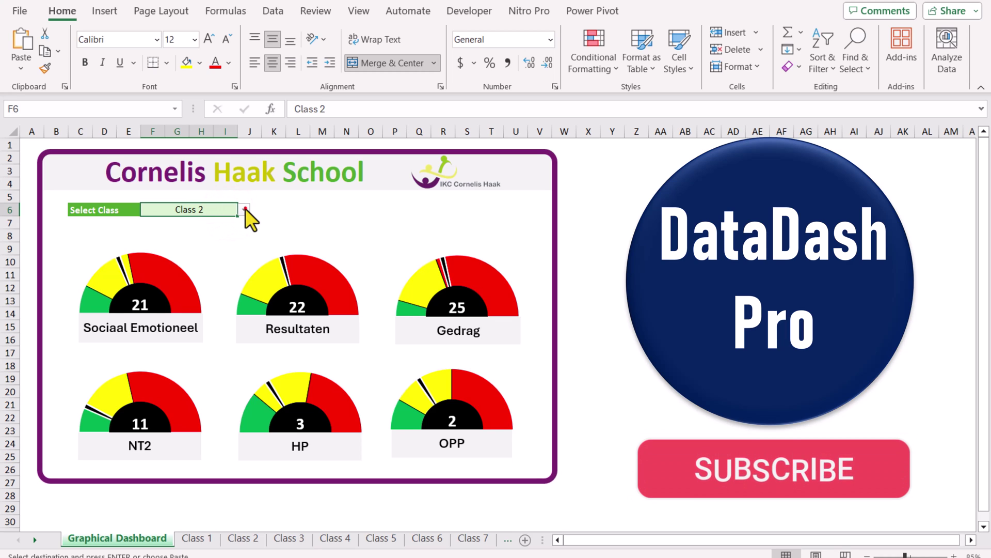
Switch the finished dashboard's Select Class dropdown to Class 1 to view that class's gauges.
left_click(245, 209)
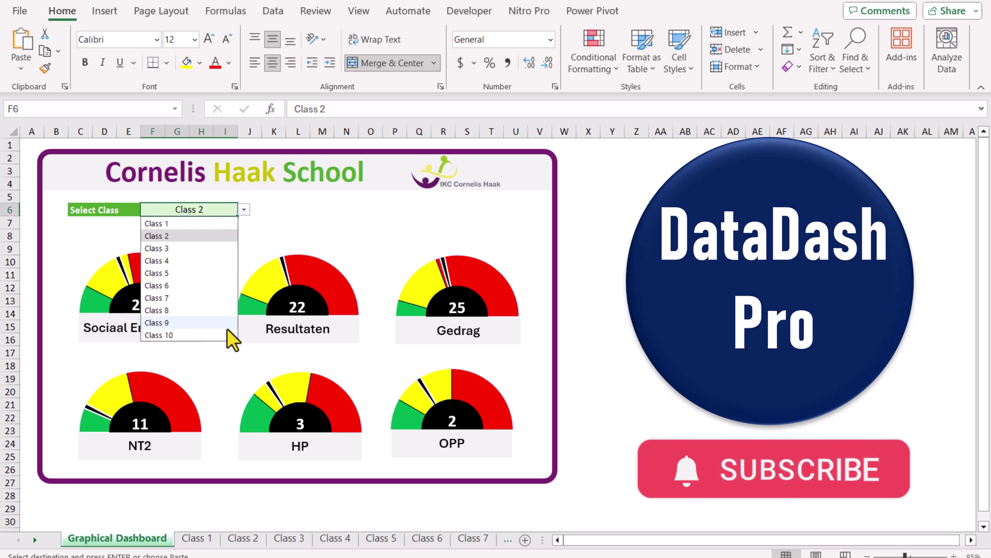
left_click(193, 228)
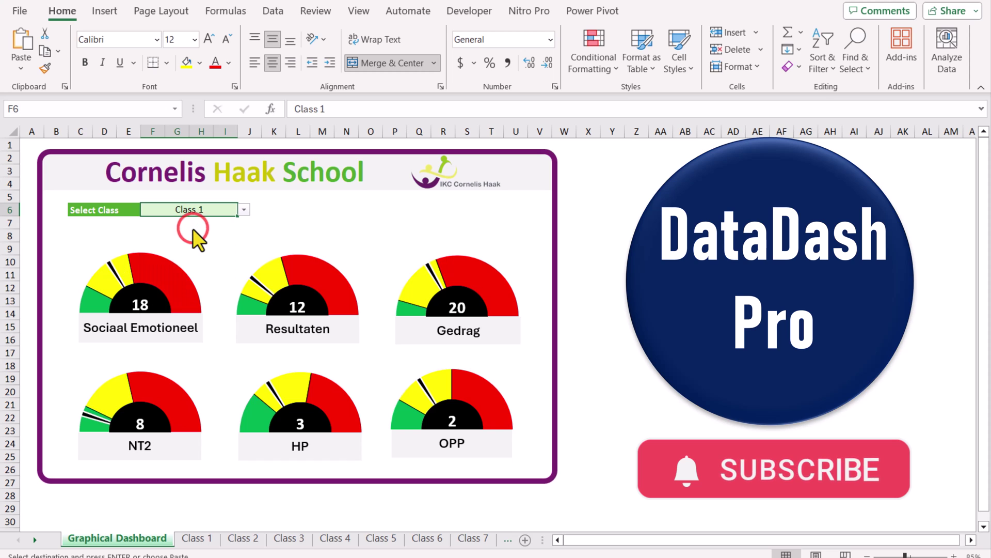
mouse_move(194, 228)
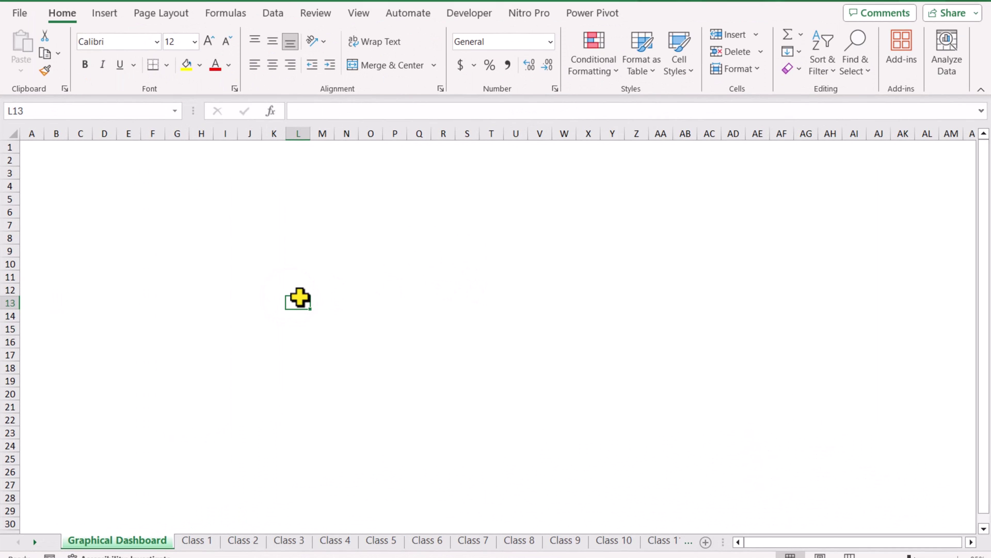
Add a new worksheet after Graphical Dashboard and rename it Helper.
left_click(706, 542)
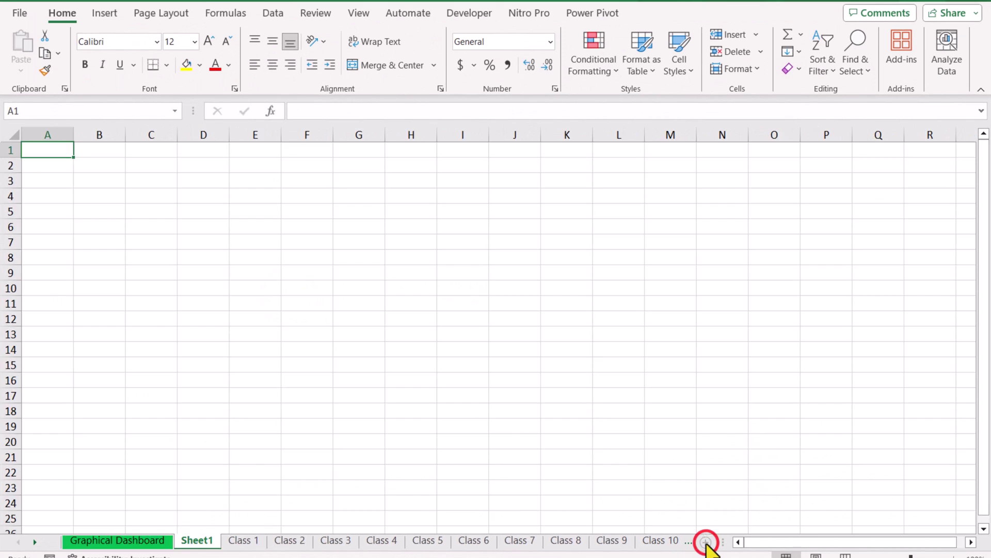
right_click(196, 543)
left_click(235, 357)
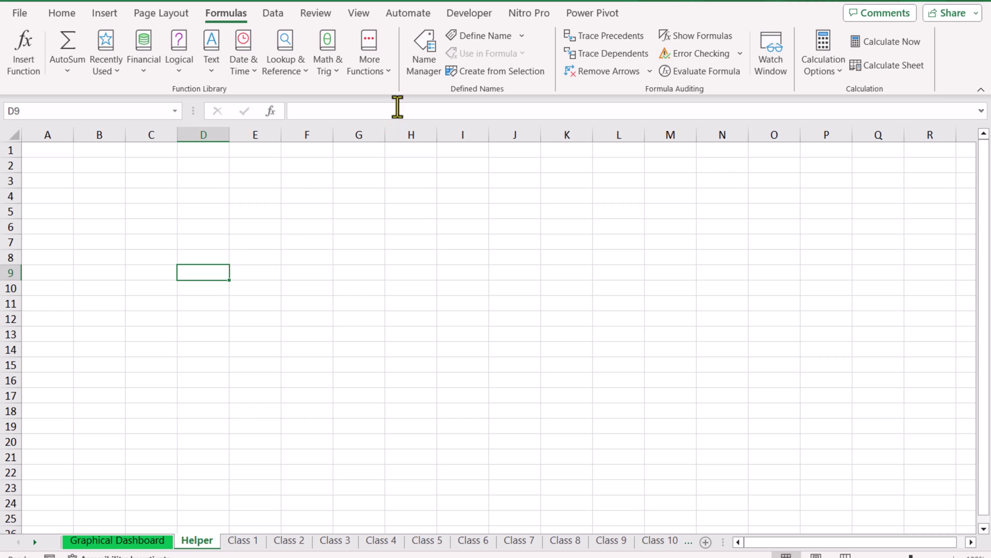
Define a workbook-scoped name Sheetname that refers to =Get.Workbook(1).
left_click(434, 65)
left_click(161, 155)
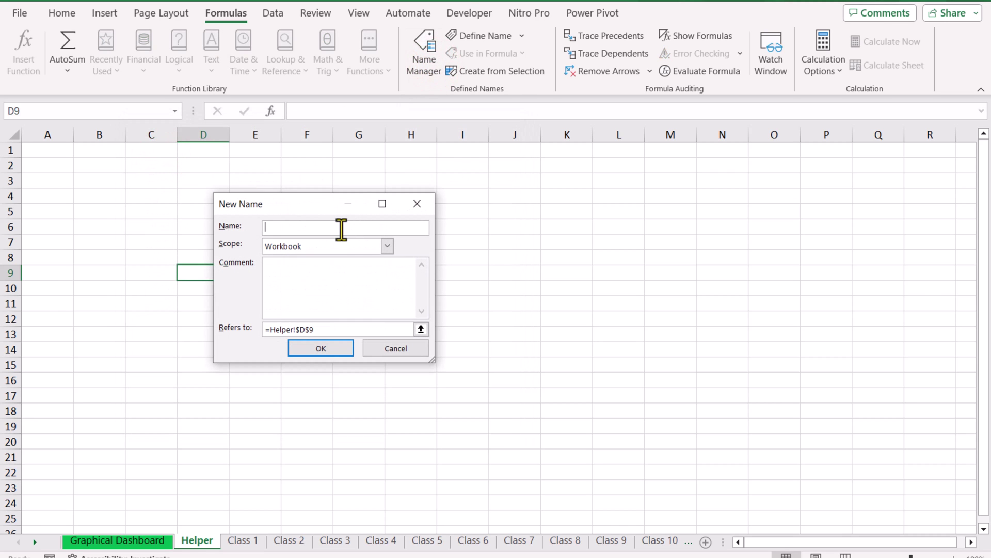
type("Sheetname")
left_click_drag(343, 329, 245, 336)
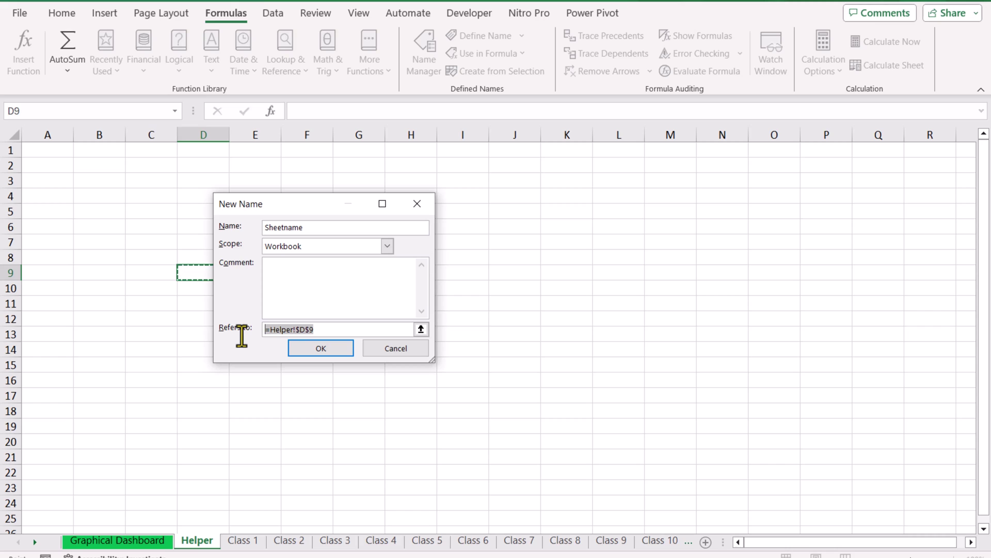
type("=Get.Workbook(1")
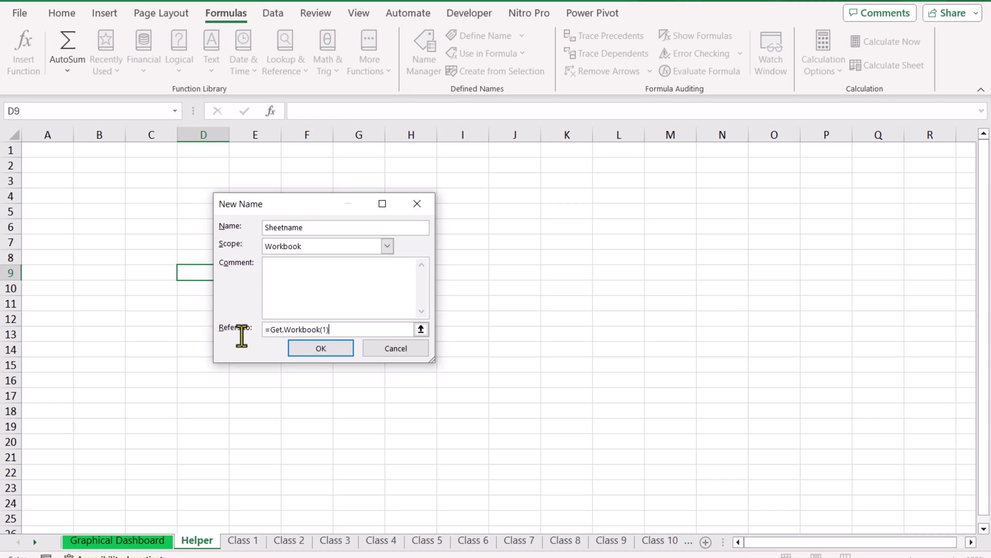
left_click(309, 349)
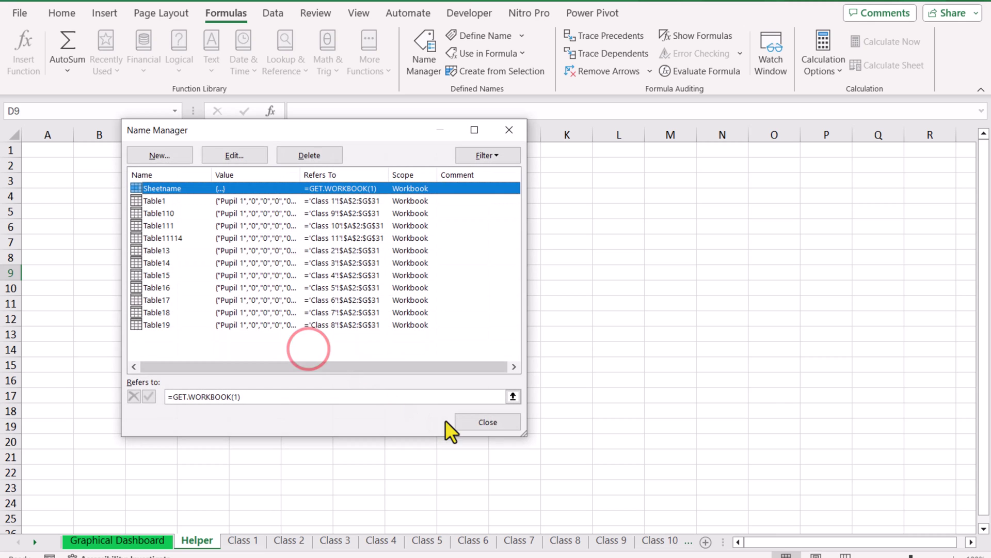
left_click(478, 422)
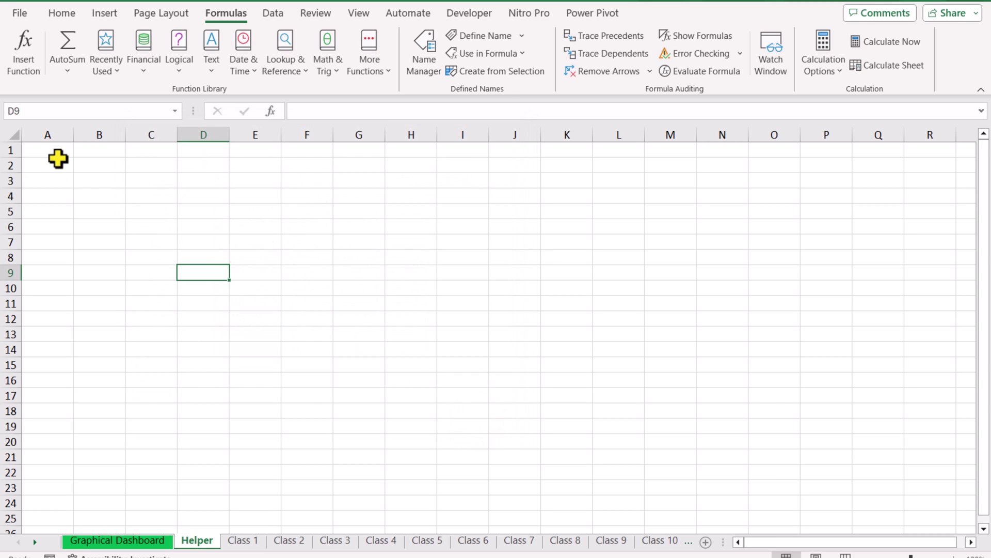
Enter =Sheetname in cell B3 of the Helper sheet and widen column B to fit the full text.
left_click(101, 179)
type("=sh")
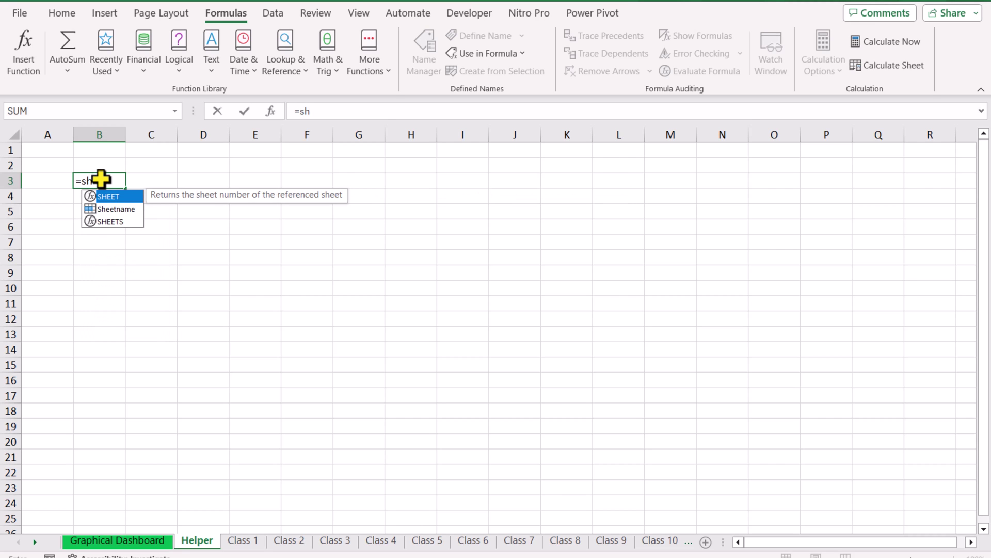
double_click(126, 210)
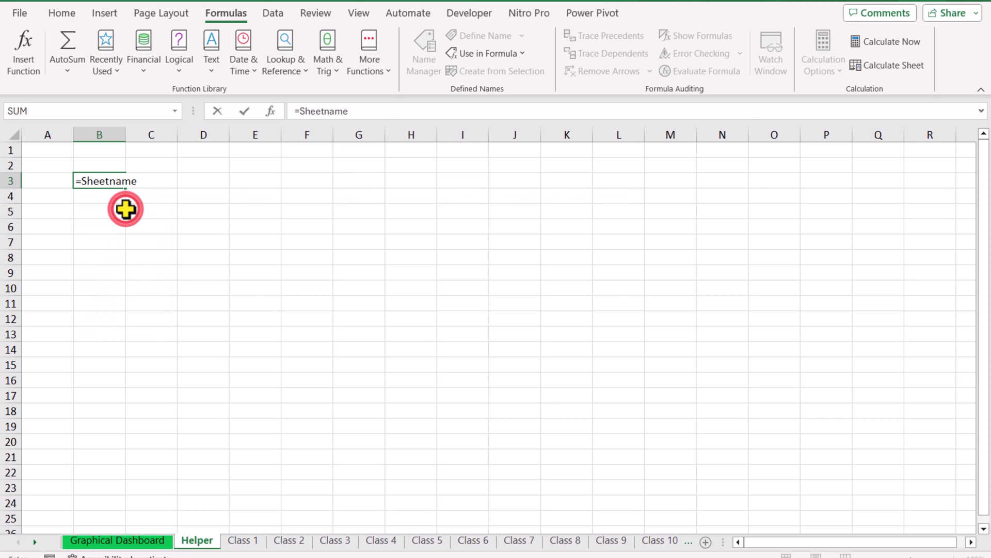
key("Return")
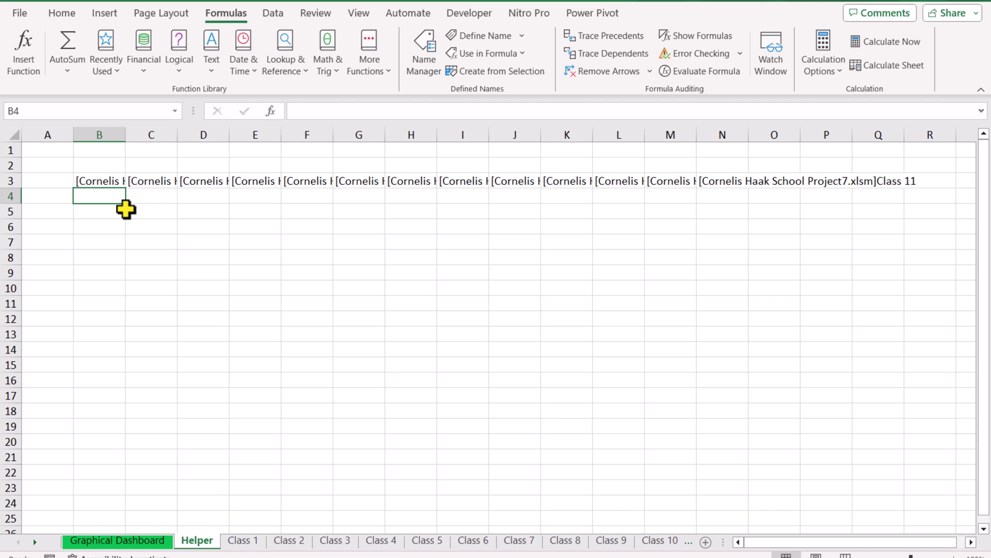
left_click_drag(126, 136, 389, 136)
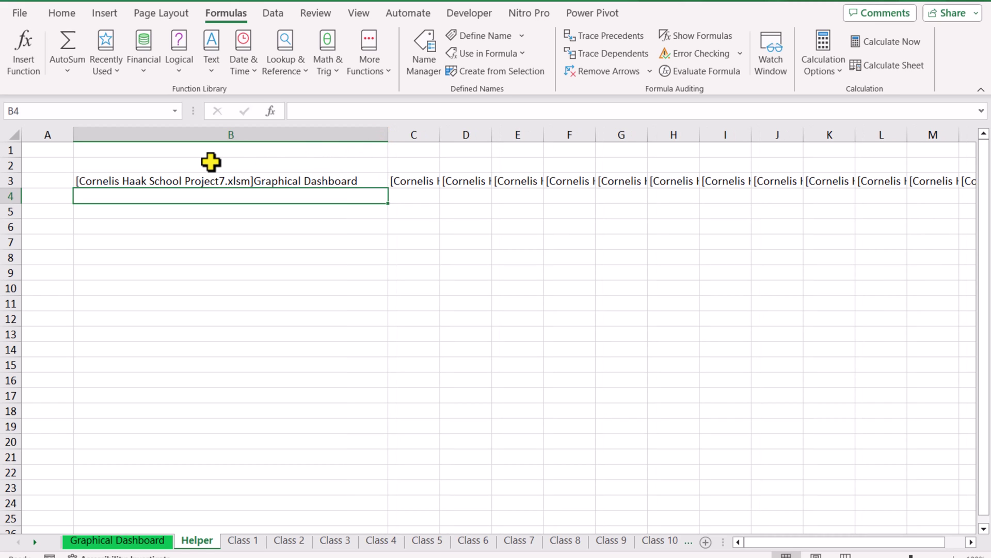
Wrap the B3 formula in TEXTAFTER with "]" as delimiter, giving =TEXTAFTER(Sheetname,"]").
left_click(254, 182)
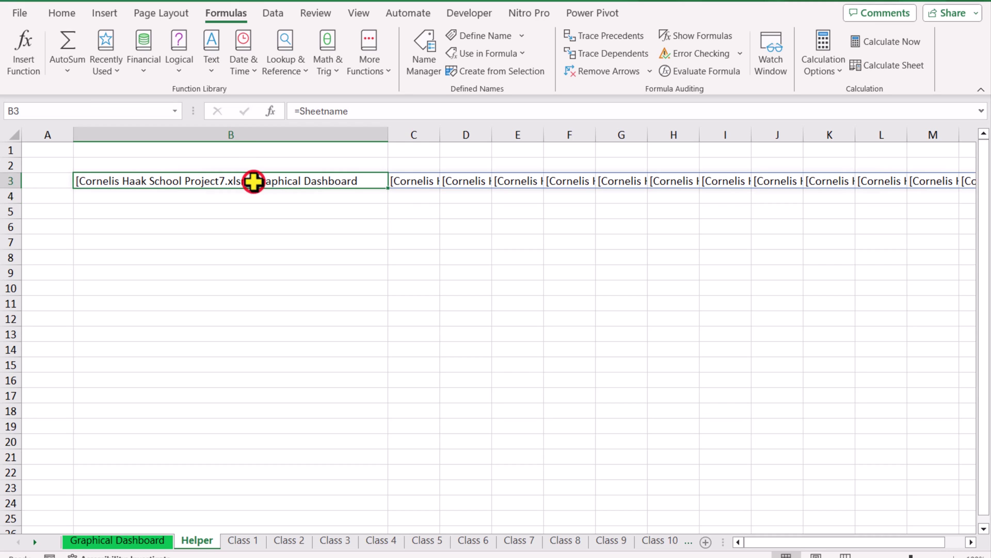
left_click(299, 111)
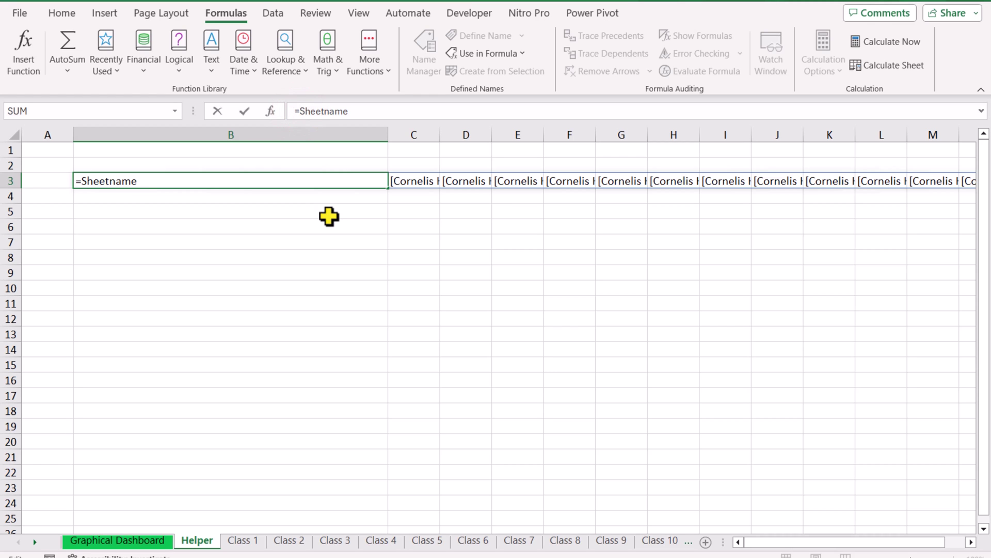
type("texta")
double_click(331, 137)
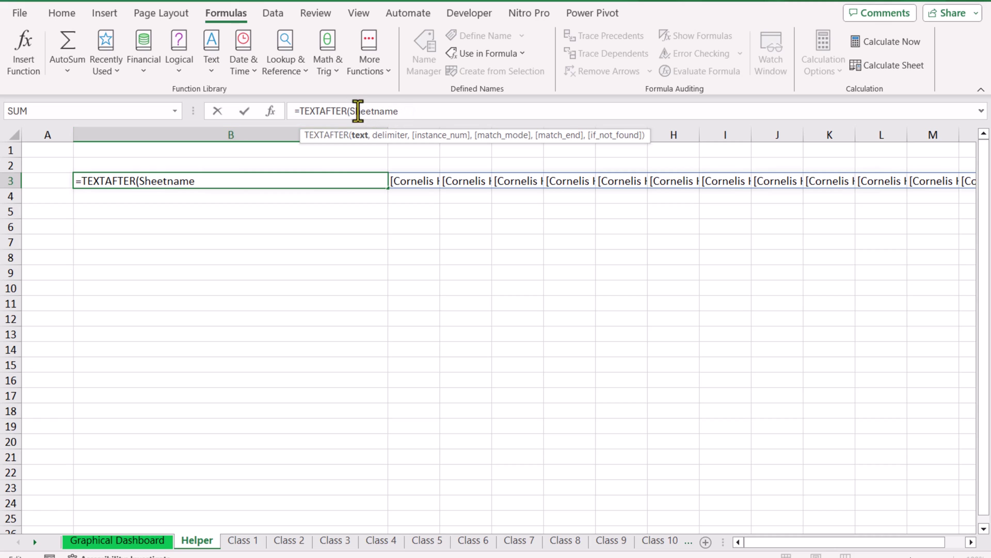
left_click(351, 111)
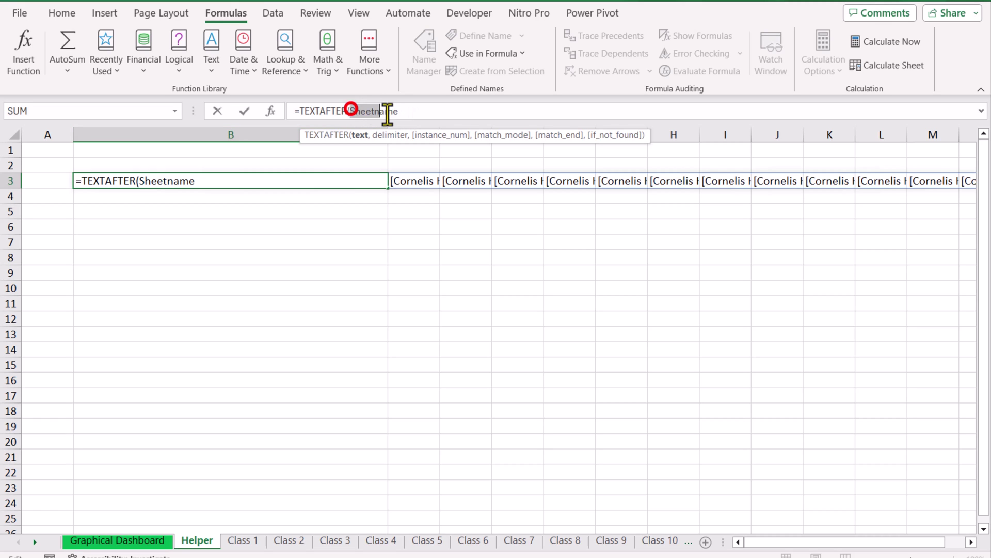
left_click(408, 111)
type(",")
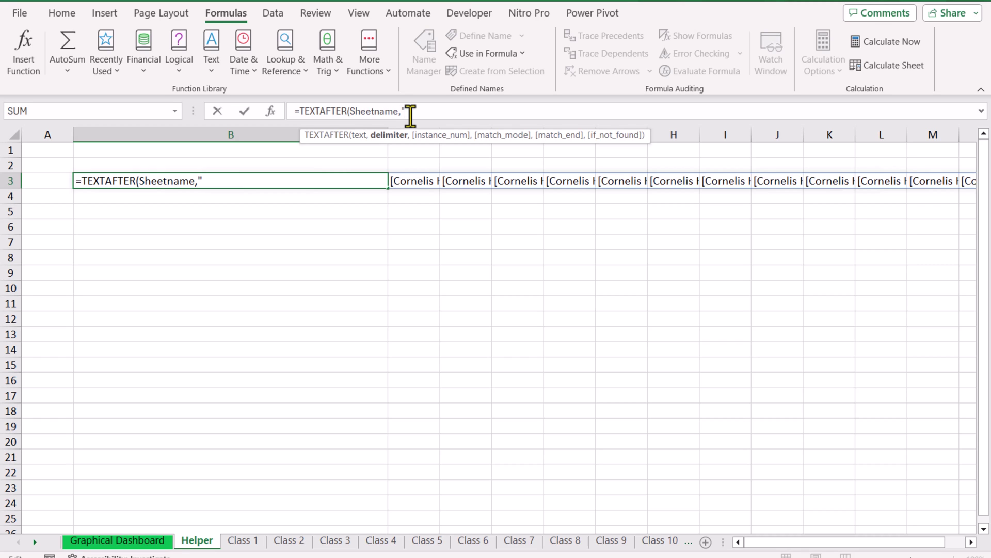
type("\"]\")")
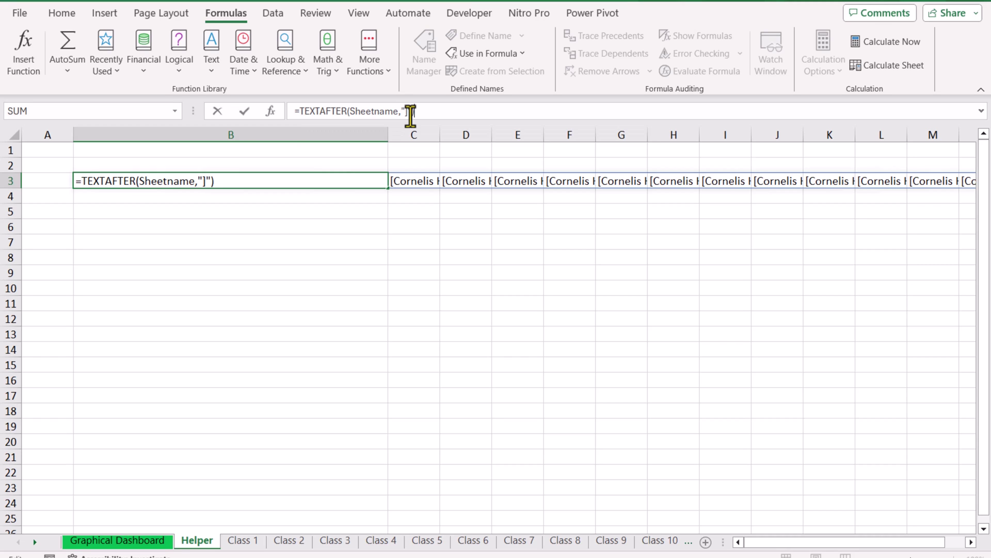
key("Return")
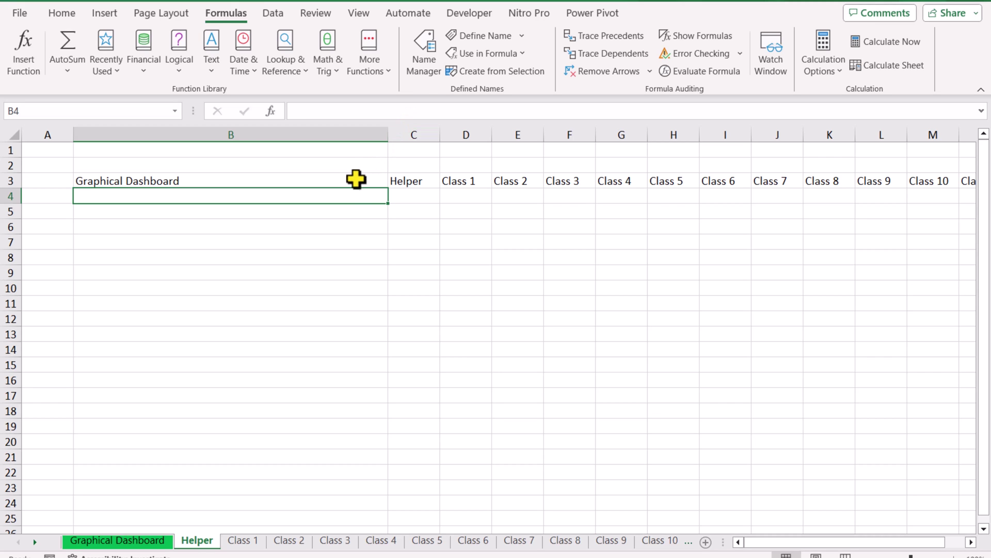
Nest the B3 formula in TRANSPOSE so the sheet names list vertically: =TRANSPOSE(TEXTAFTER(Sheetname,"]")).
left_click(339, 180)
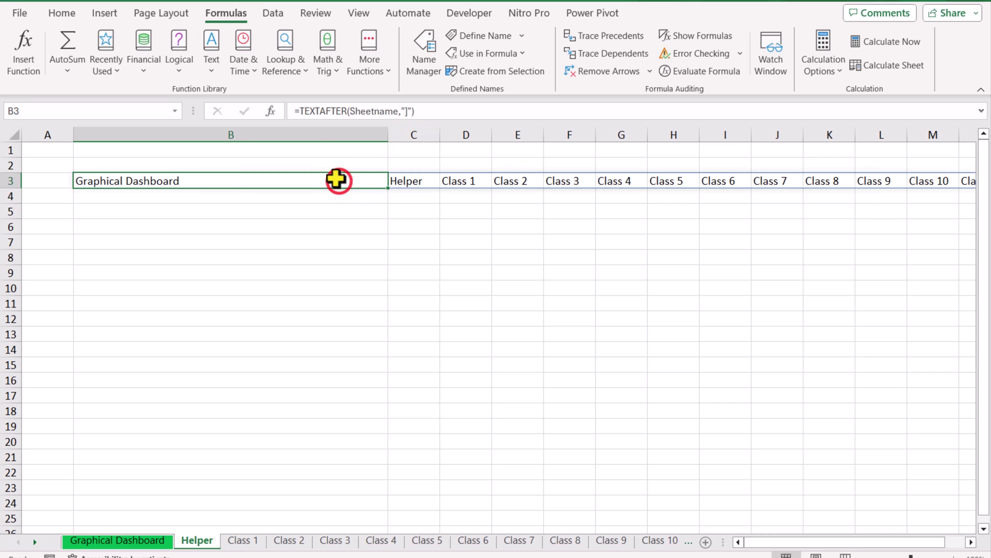
left_click(300, 111)
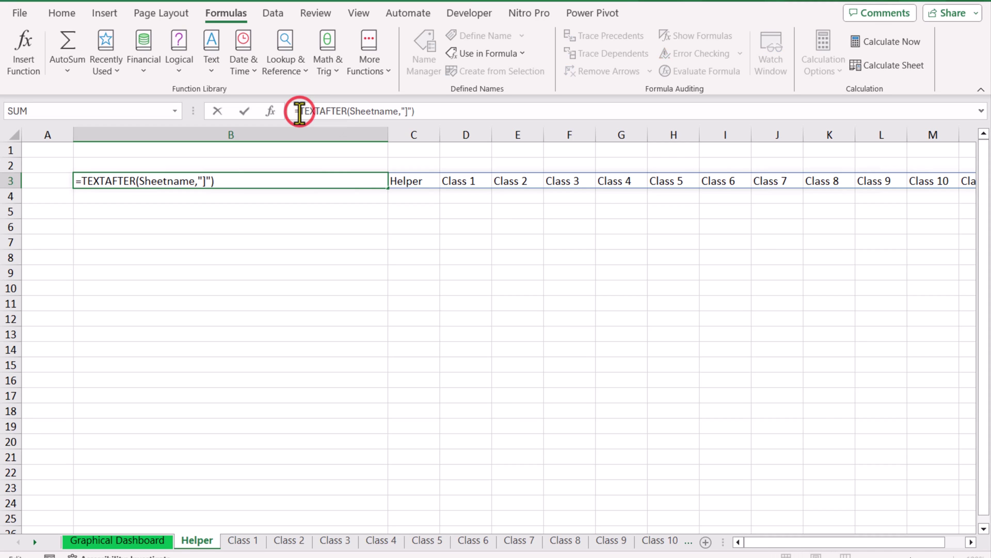
type("Tranp")
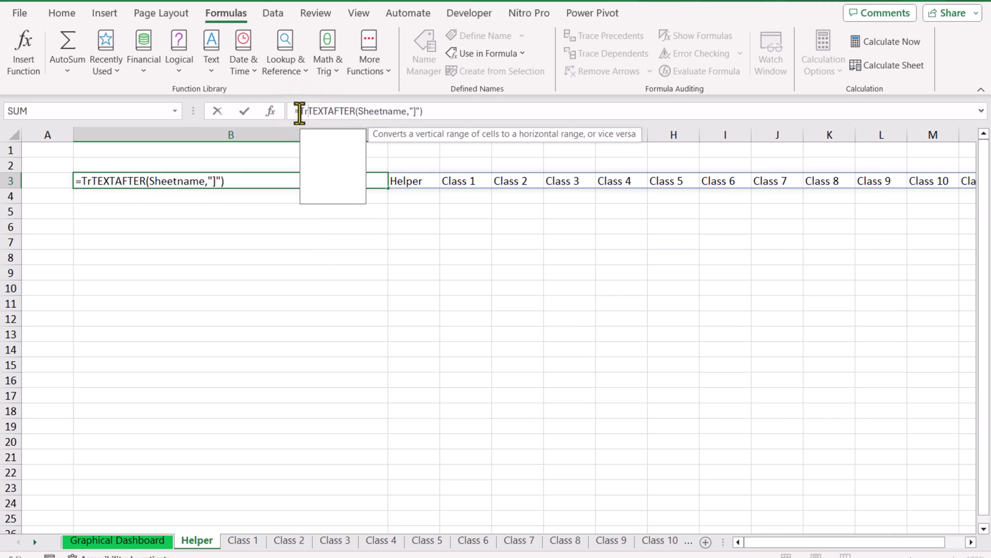
key("BackSpace")
type("s")
key("Tab")
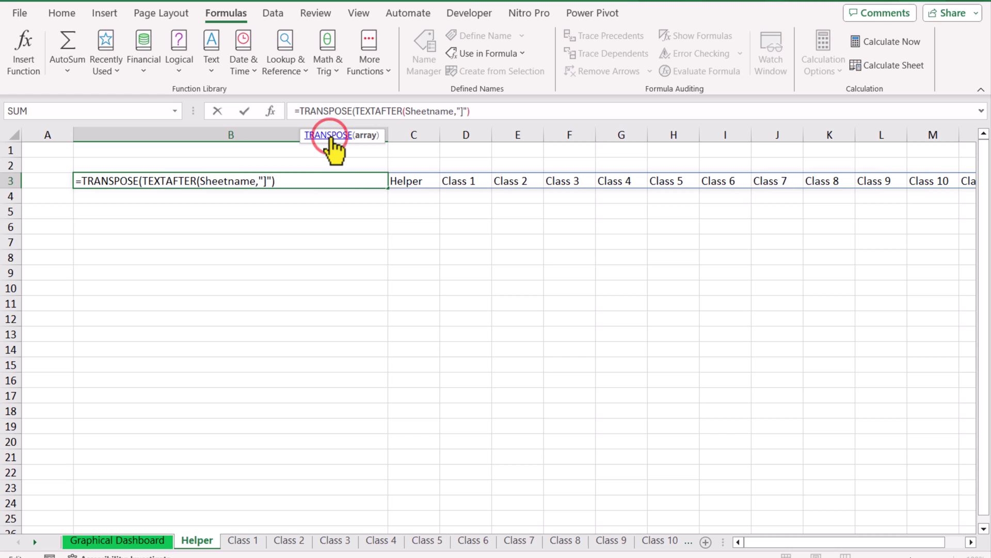
type(")")
key("Return")
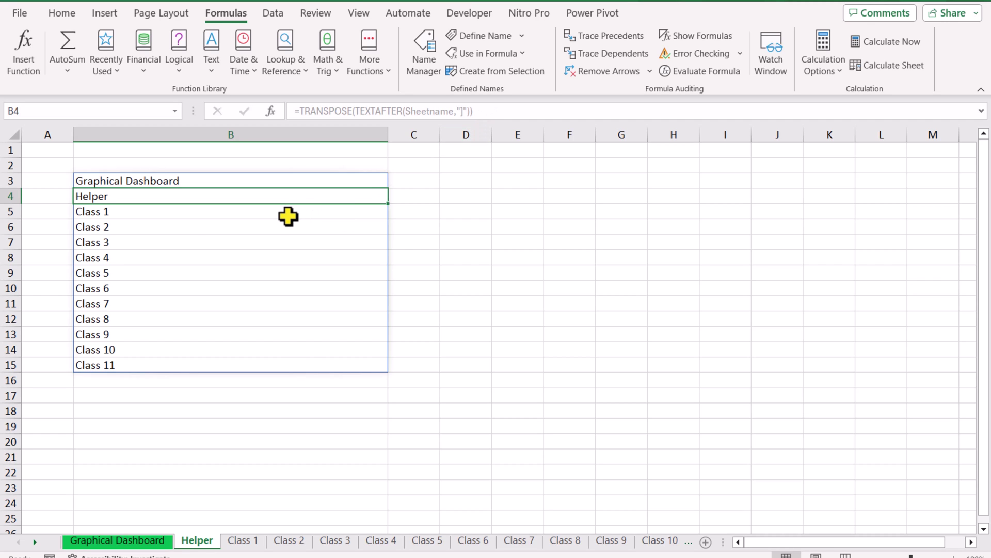
left_click_drag(130, 213, 132, 369)
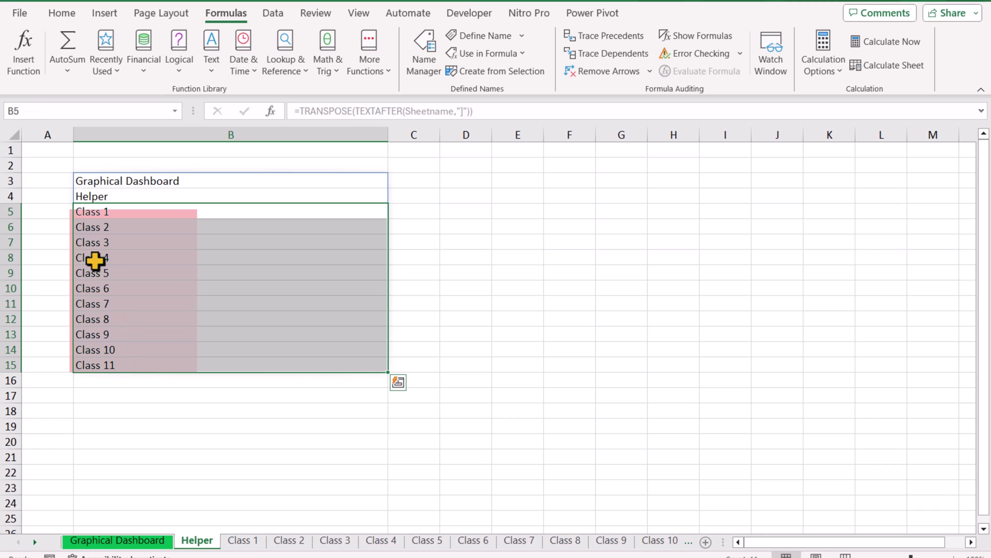
Enter =SEARCH("Class",B3#) in cell C3 to look for Class in each listed sheet name.
left_click(416, 180)
type("=")
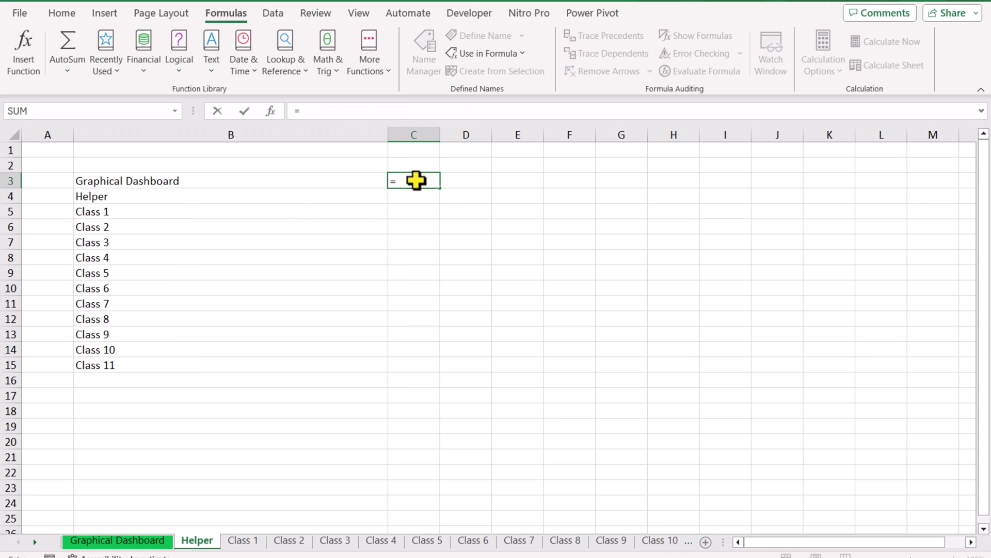
type("search(")
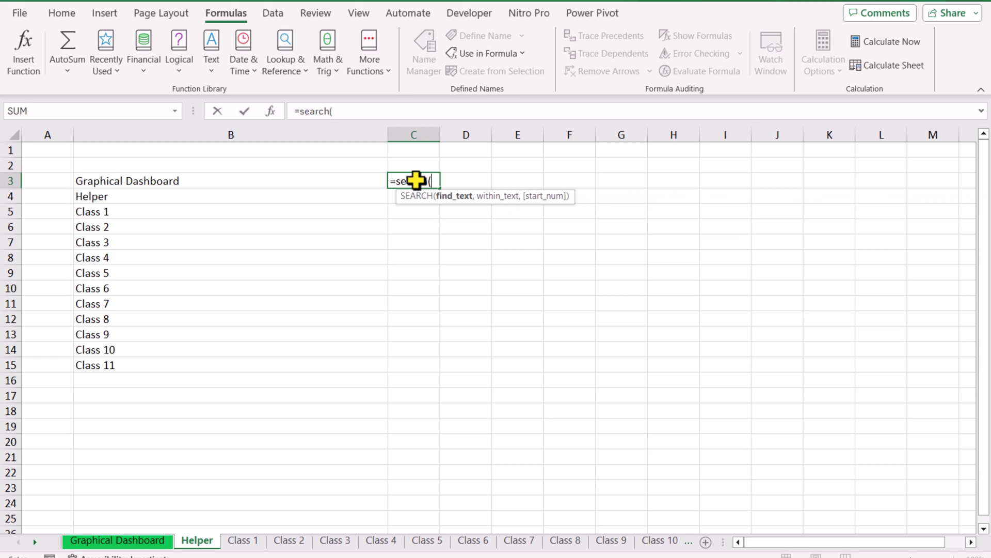
type("\"Class\",")
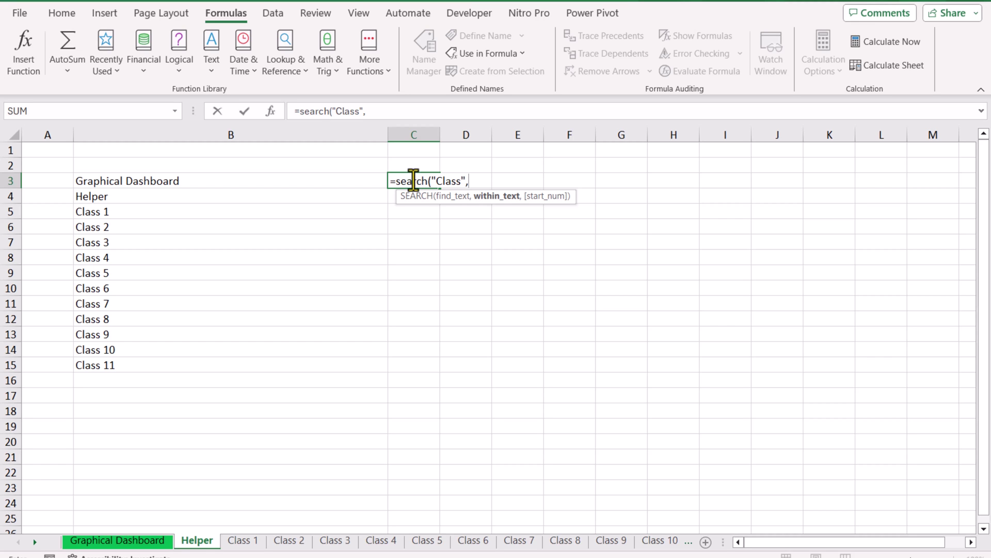
left_click_drag(272, 185, 259, 362)
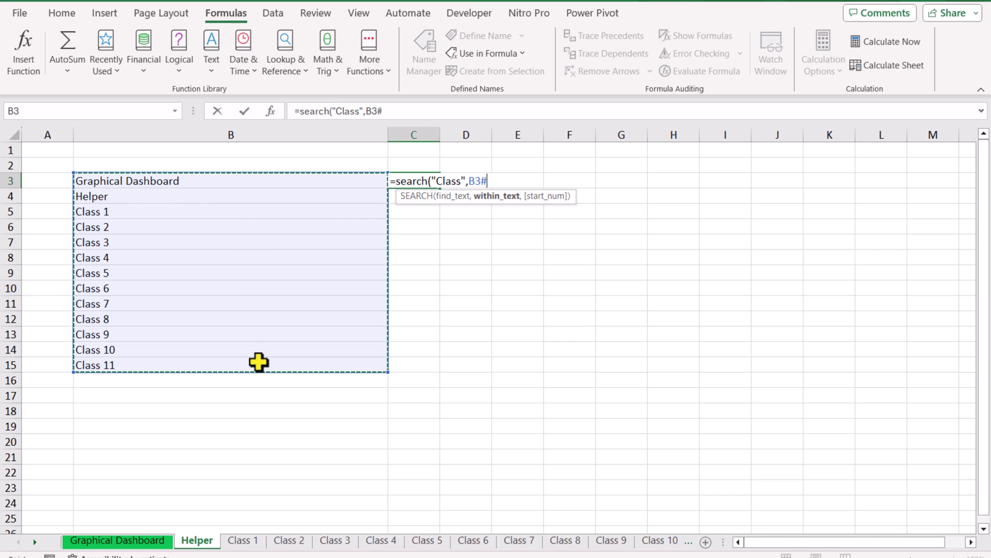
type(")")
key("Return")
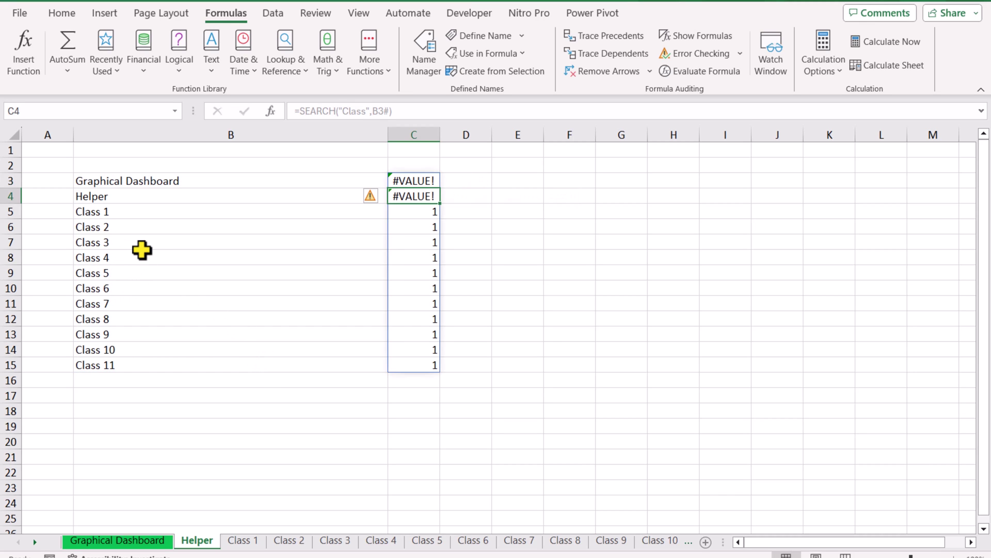
Wrap the C3 formula in ISNUMBER, giving =ISNUMBER(SEARCH("Class",B3#)).
left_click(403, 184)
left_click(298, 108)
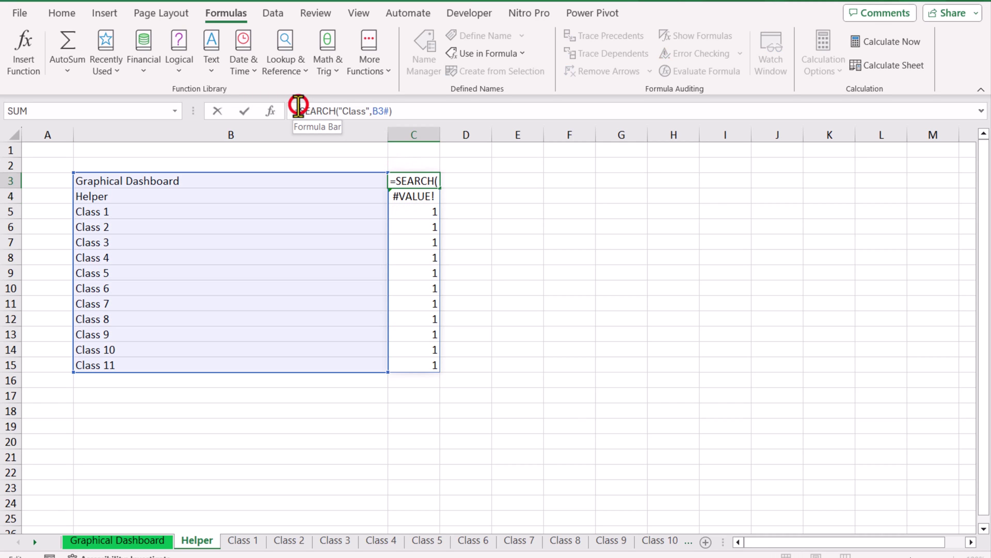
type("isnumber")
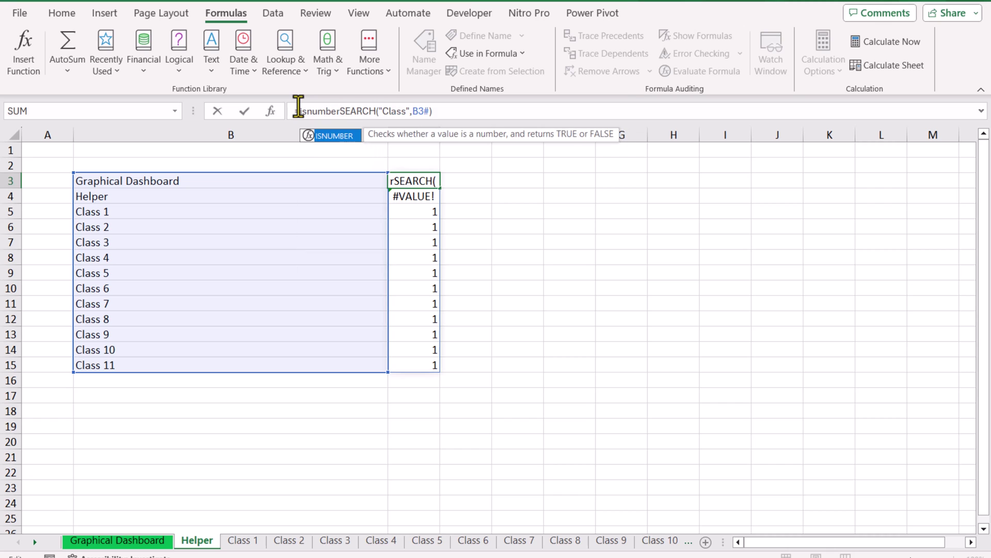
type("(")
left_click(464, 110)
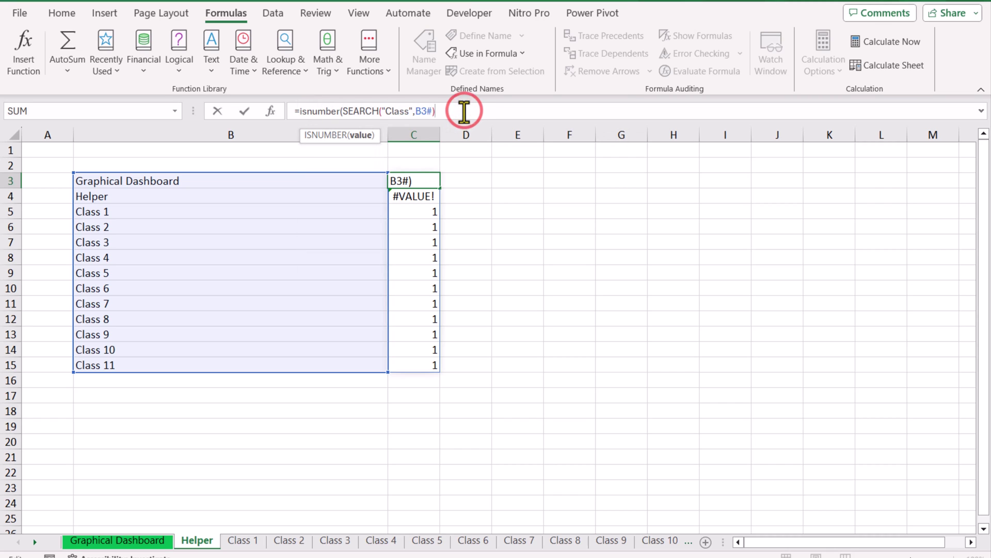
type(")")
key("Return")
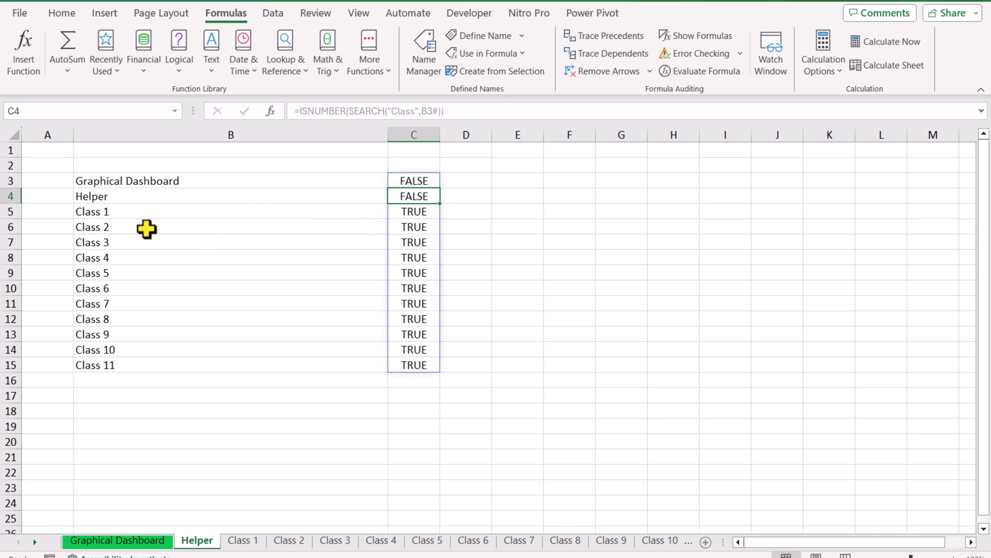
Start wrapping the B3 formula in FILTER, using TRANSPOSE(TEXTAFTER(Sheetname,"]")) as the array argument, and copy that expression for reuse.
left_click(127, 180)
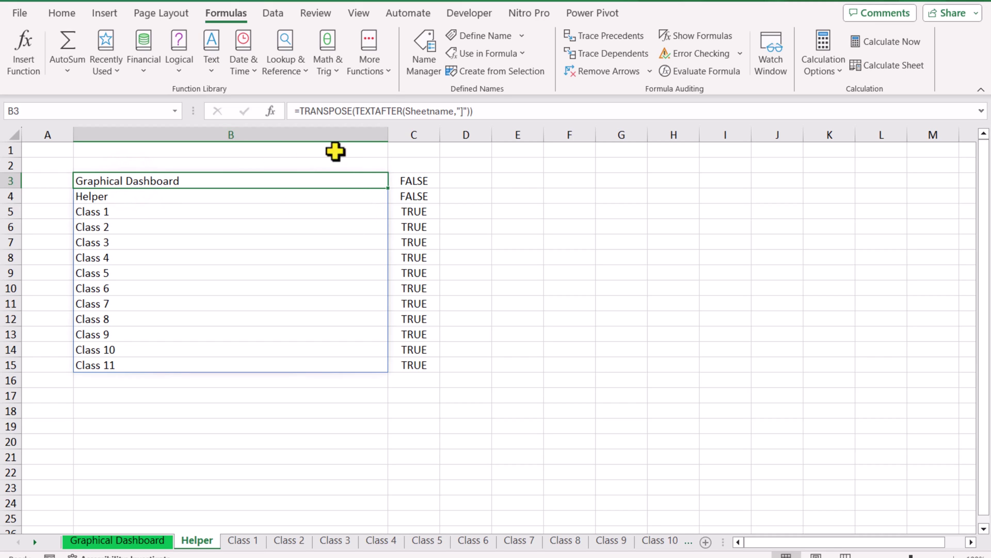
left_click(300, 112)
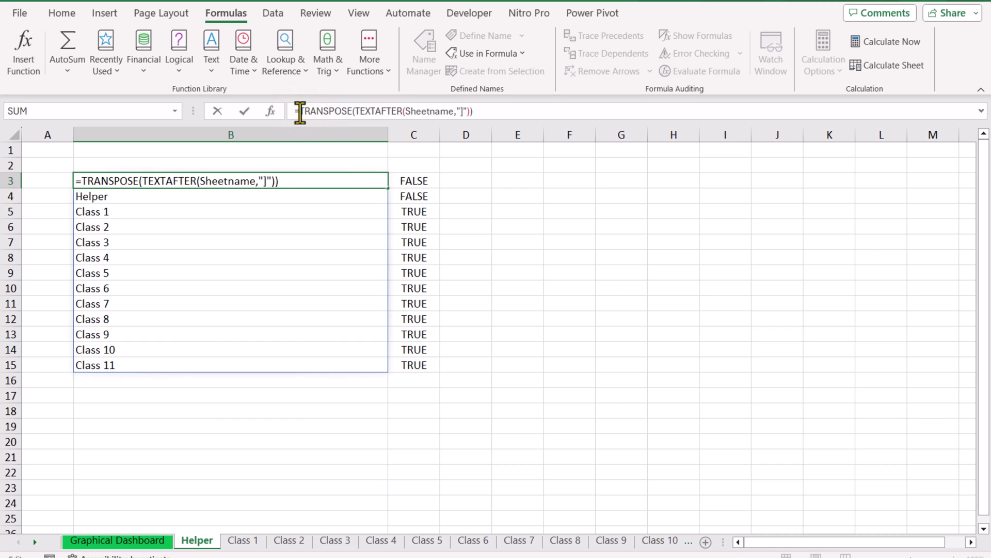
type("Filter")
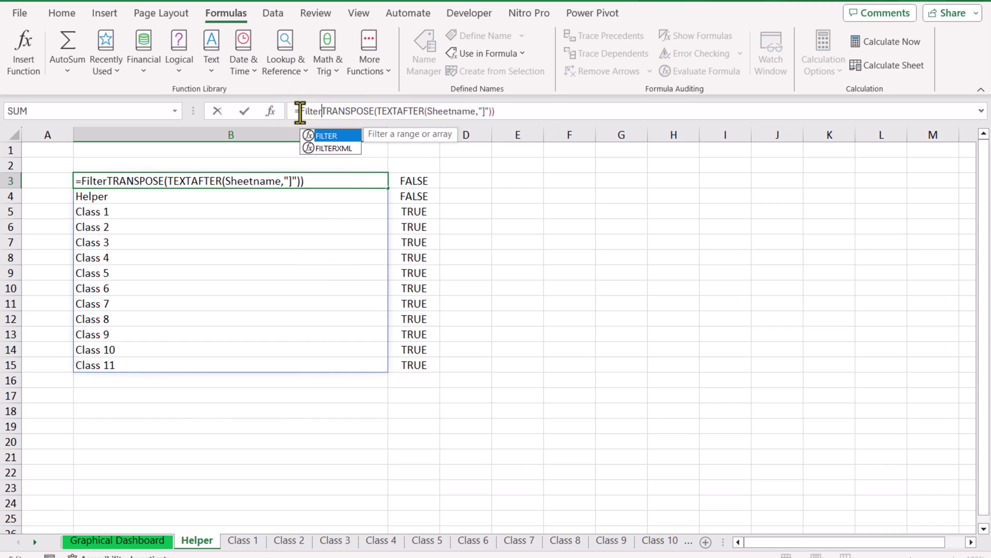
type("(")
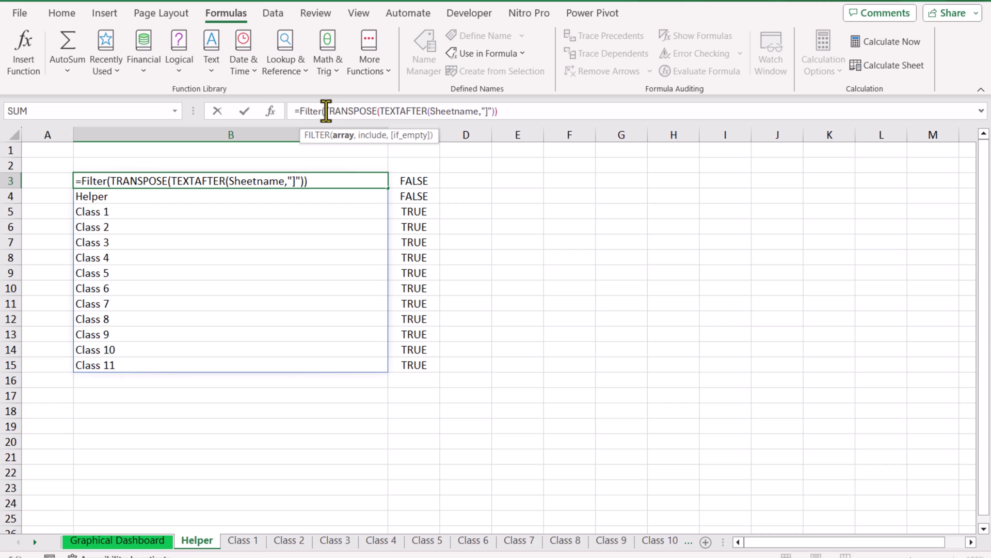
left_click_drag(324, 111, 532, 113)
key("ctrl+c")
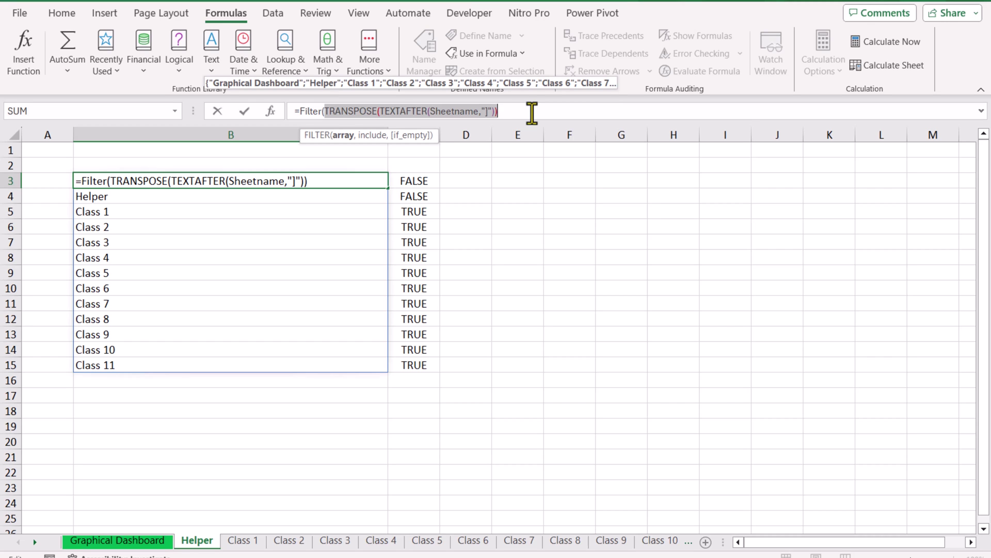
left_click(532, 113)
type(",")
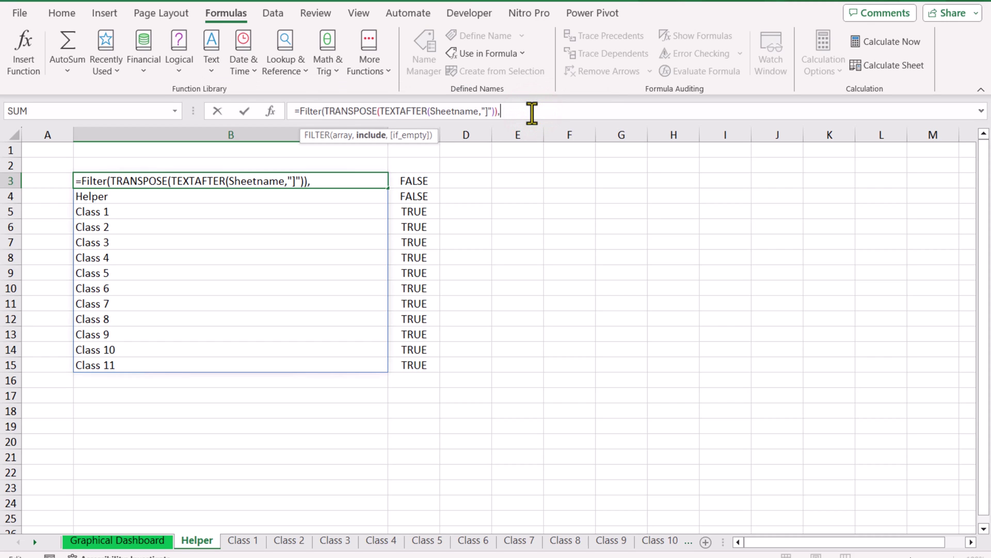
Add SEARCH("Class",TRANSPOSE(TEXTAFTER(Sheetname,"]"))) as the include argument of FILTER, reusing the copied expression.
type("Search")
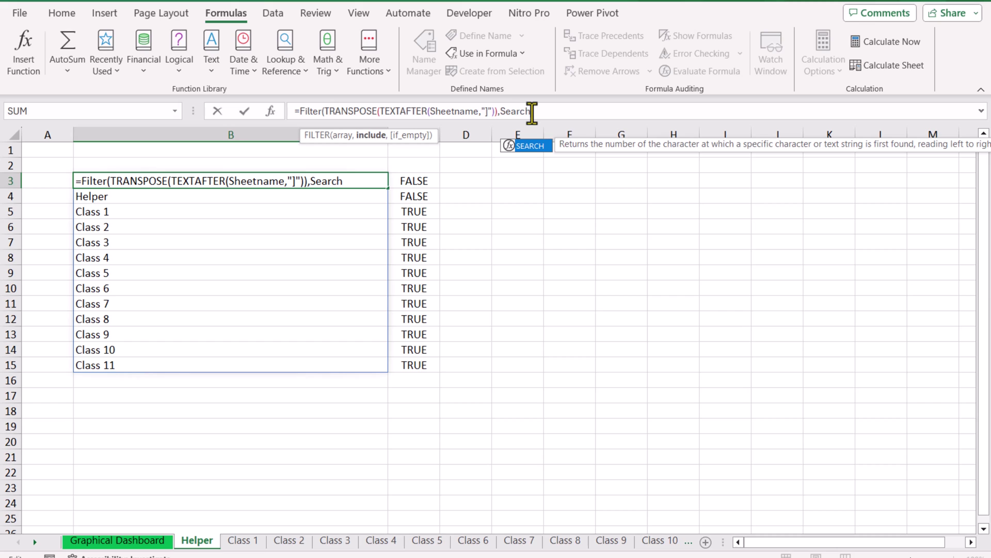
type("(")
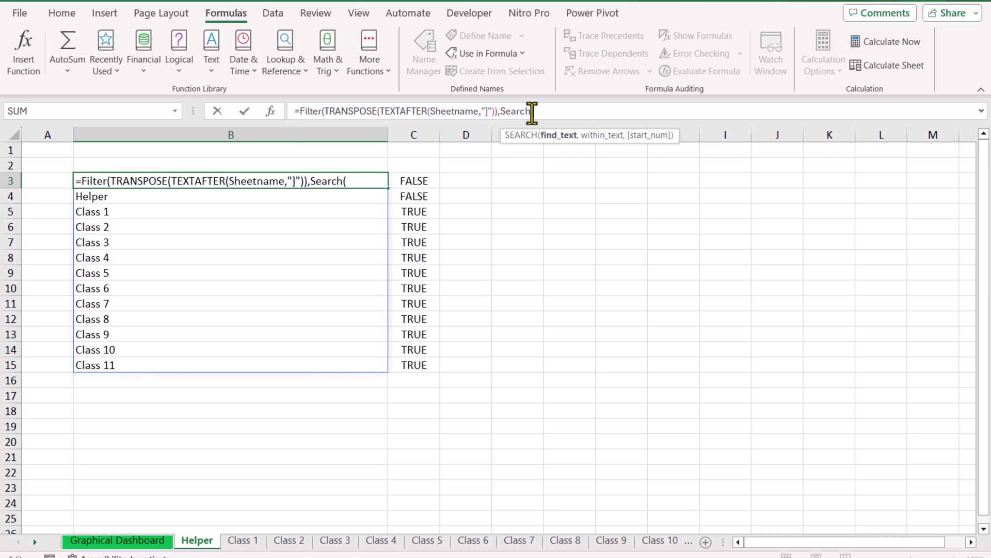
type("\"Class\",")
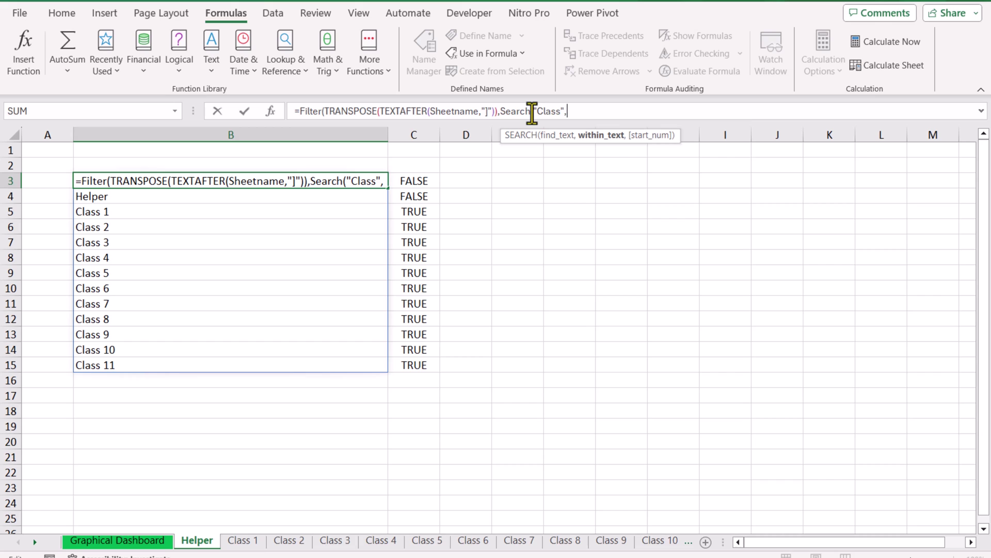
key("ctrl+v")
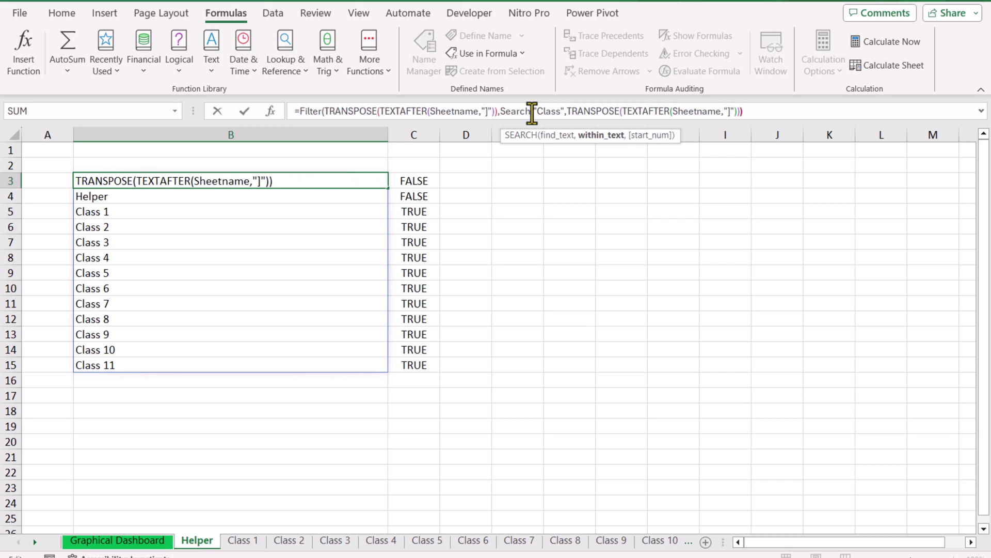
type(")")
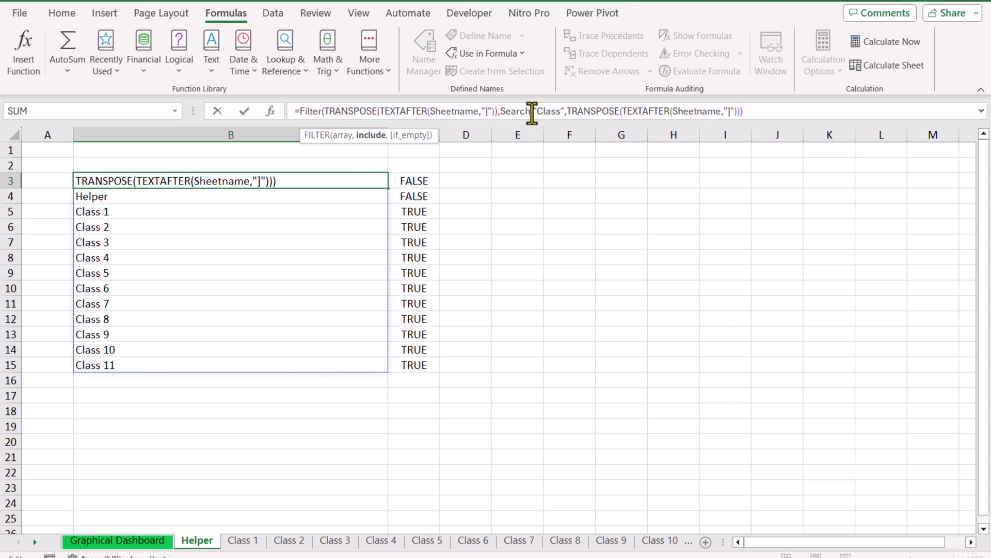
Wrap the SEARCH part of the B3 formula in ISNUMBER, close FILTER and commit the formula, ending on cell B3.
left_click(500, 112)
type("isnumber(")
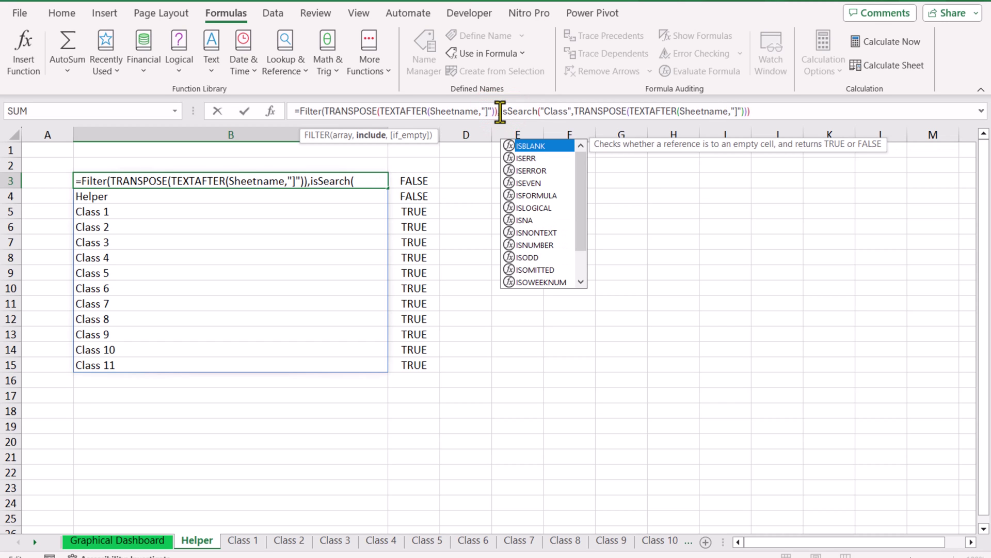
left_click(792, 112)
type(")")
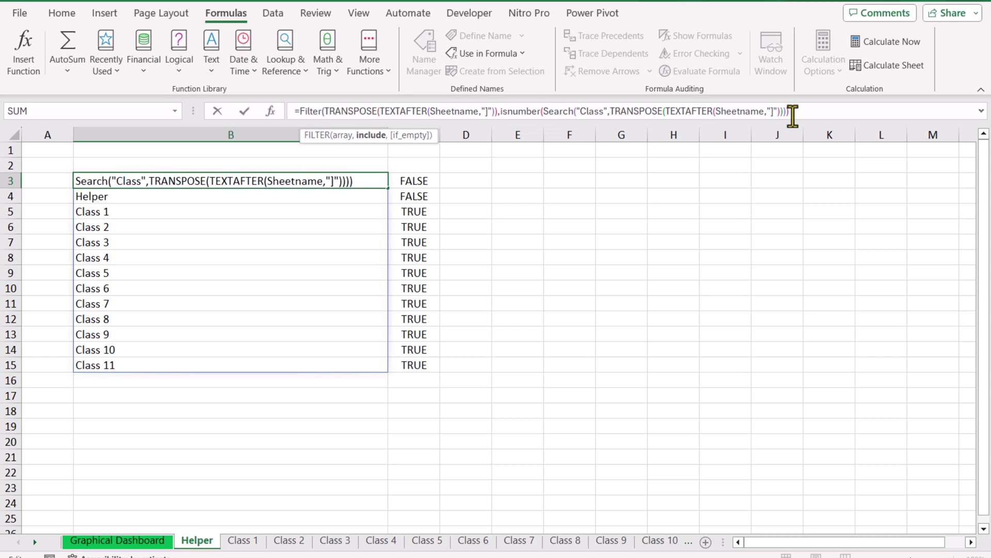
type(")")
key("Return")
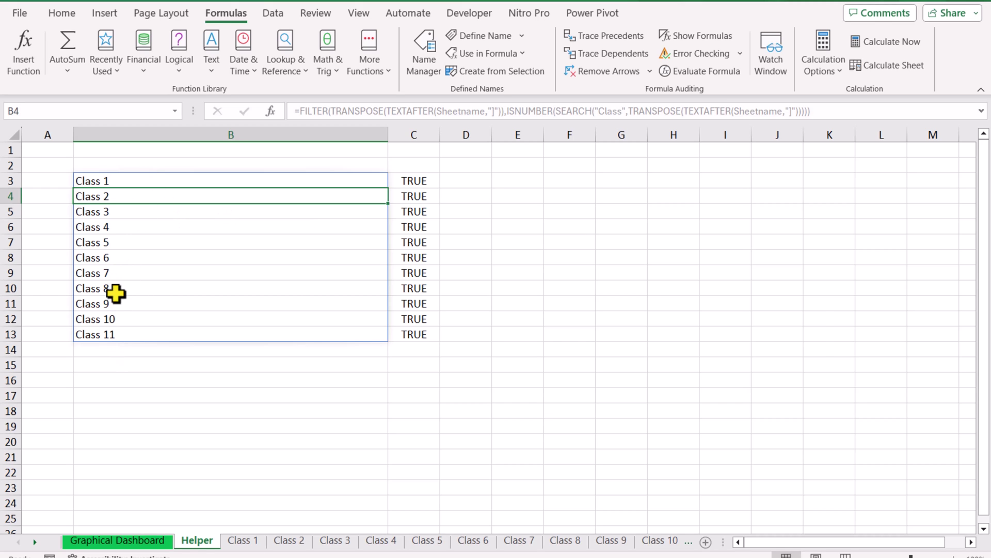
key("ctrl")
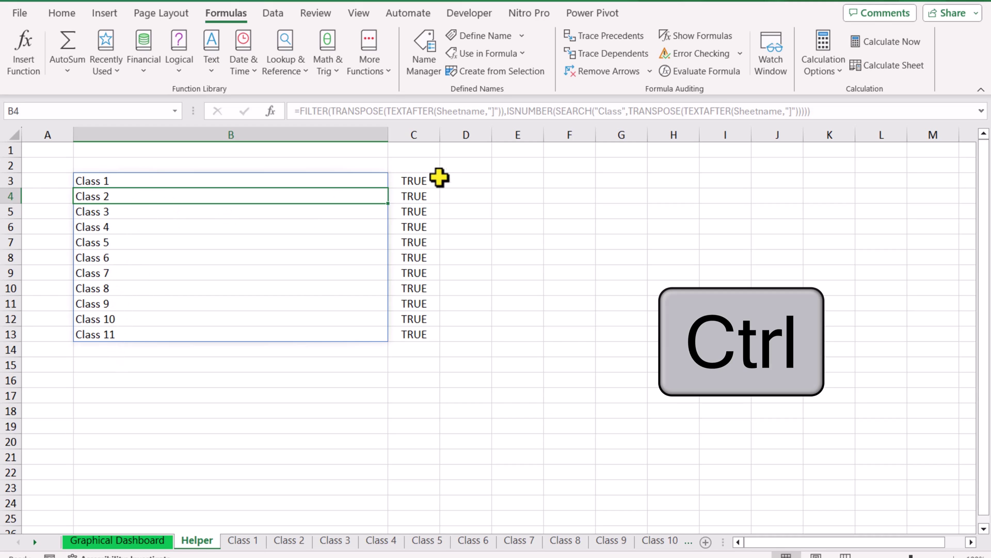
key("ctrl+Up")
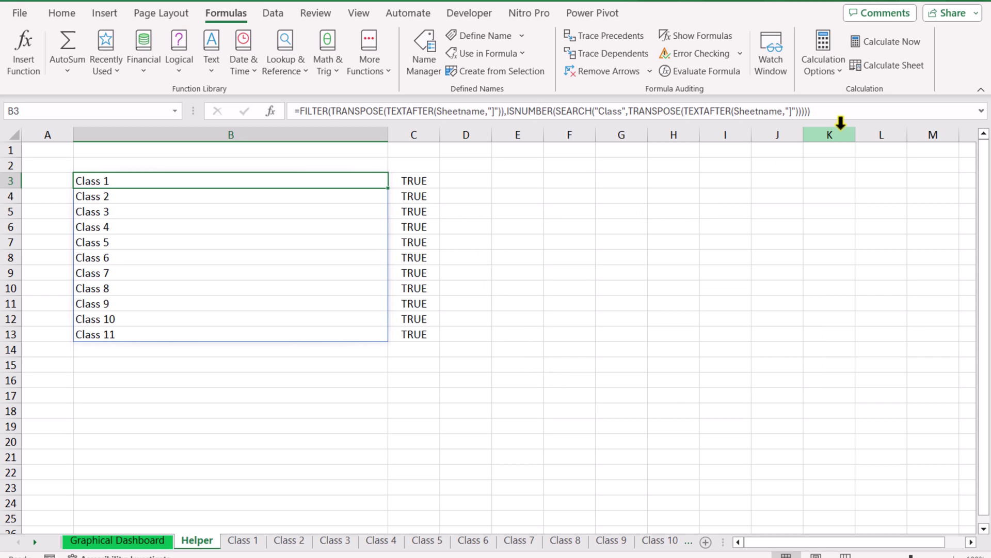
Duplicate the Class 10 sheet after itself and rename the copy Class 11.
left_click(640, 541)
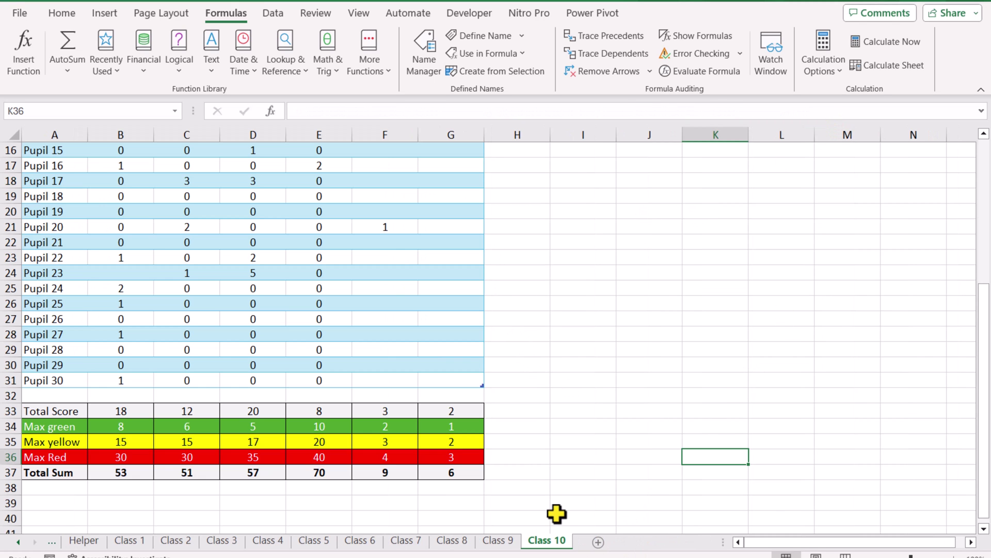
left_click_drag(552, 542, 590, 545)
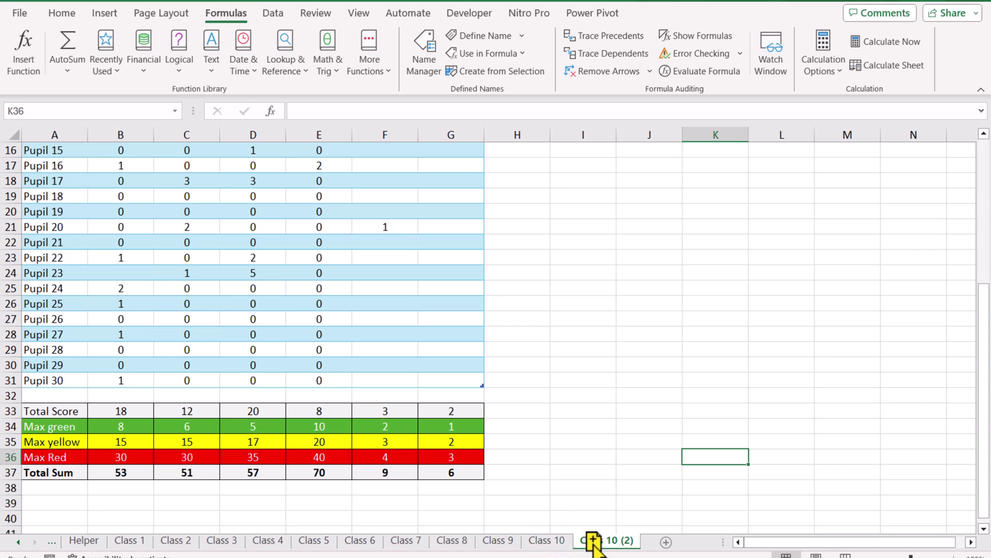
right_click(624, 548)
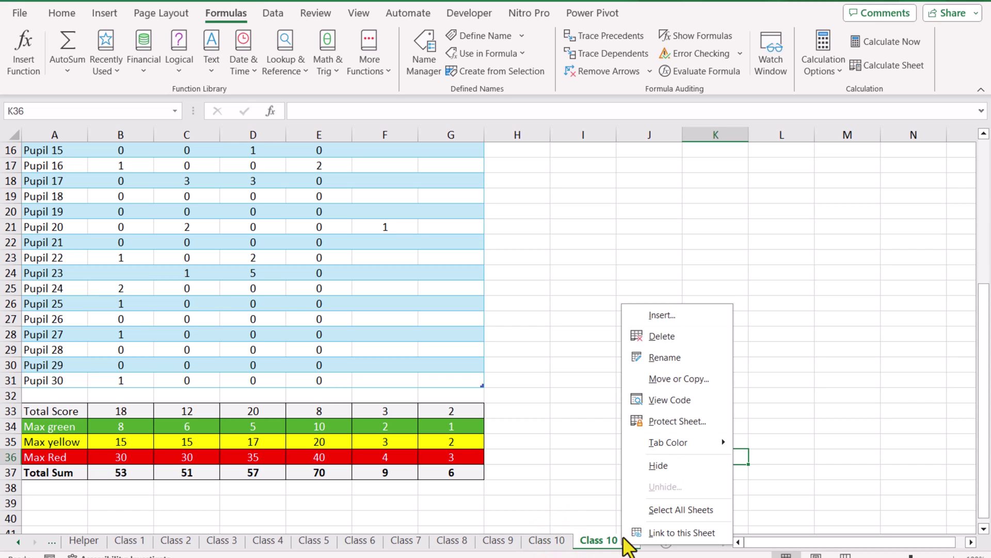
left_click(689, 354)
key("BackSpace")
key("BackSpace")
key("BackSpace")
key("BackSpace")
key("BackSpace")
type("1")
left_click(689, 354)
Append &RANDBETWEEN(1,1) to the B3 formula on the Helper sheet.
left_click(78, 541)
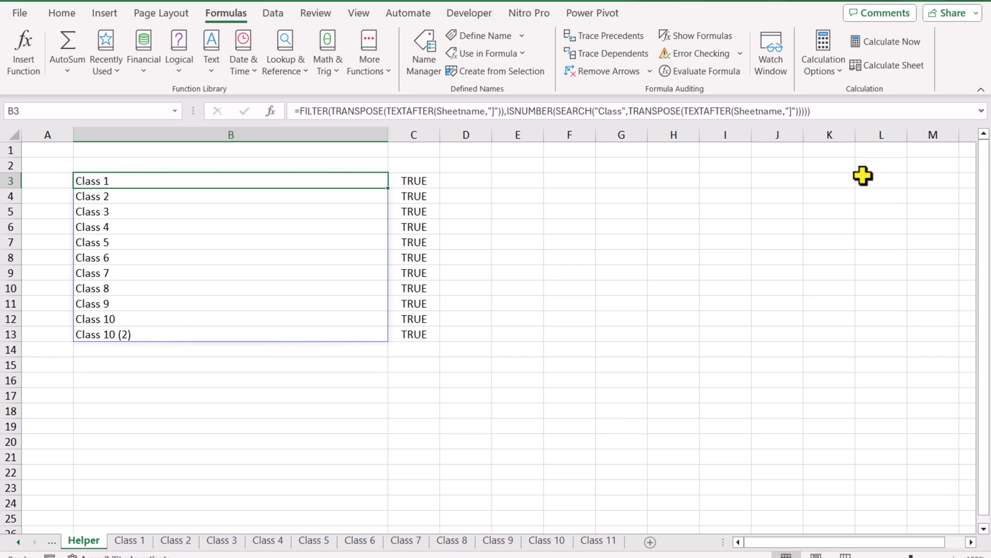
left_click(834, 112)
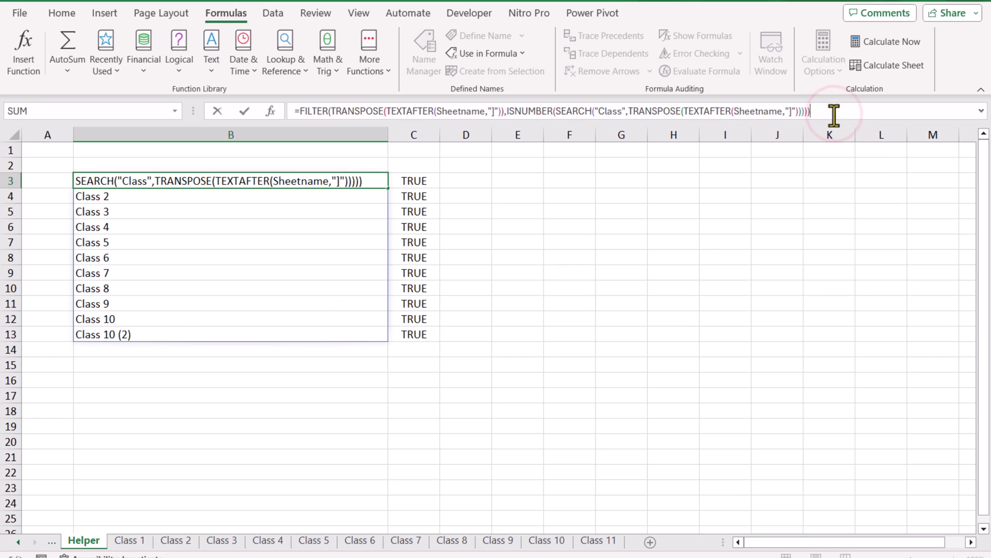
type("&rand")
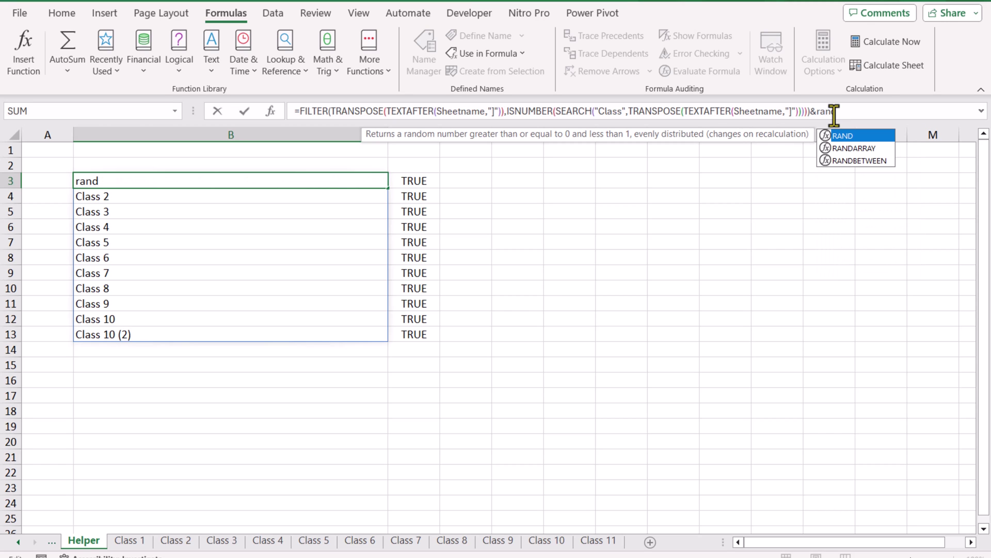
double_click(854, 156)
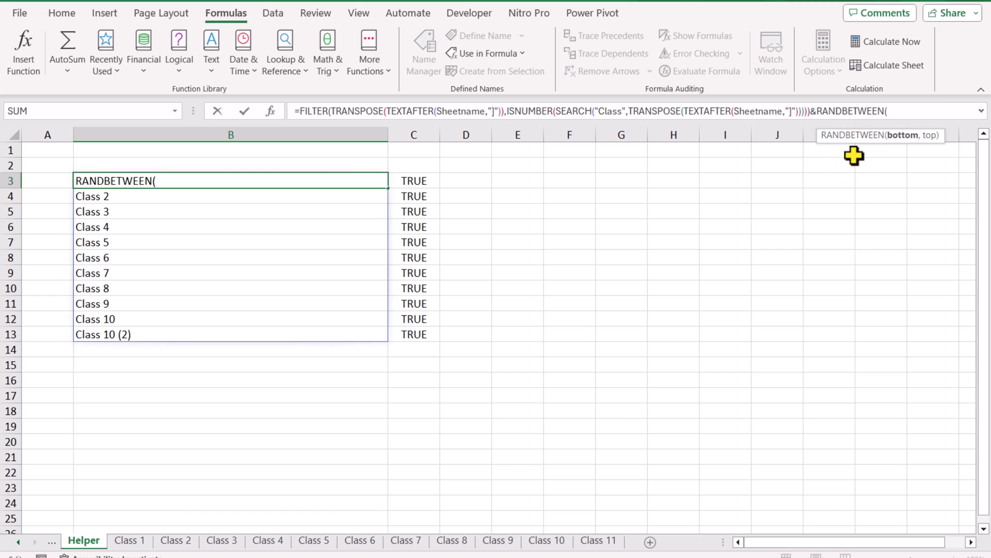
type("1,")
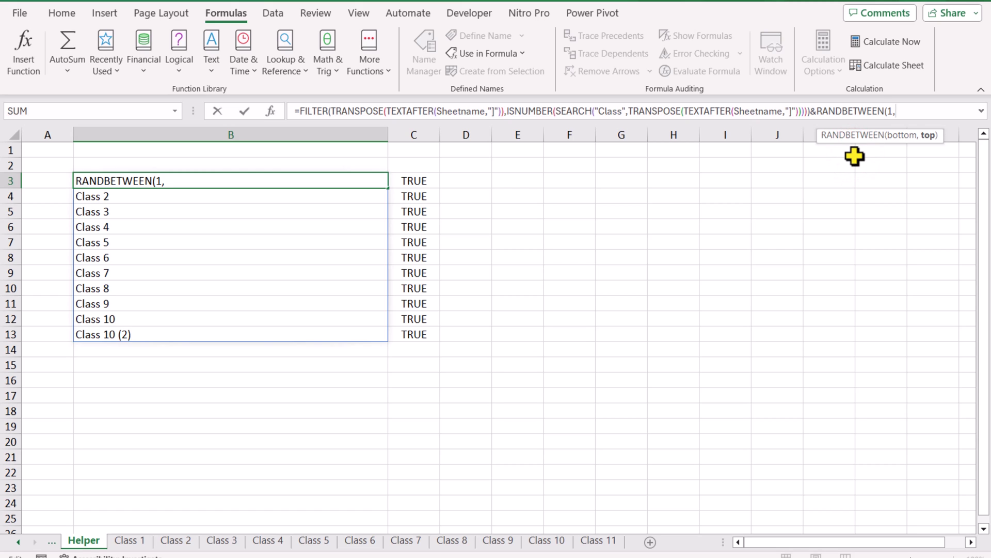
type("1)")
Wrap RANDBETWEEN(1,1) in the B3 formula in SUBSTITUTE, replacing 1 with an empty string, enlarge the formula bar and commit the formula.
left_click(817, 110)
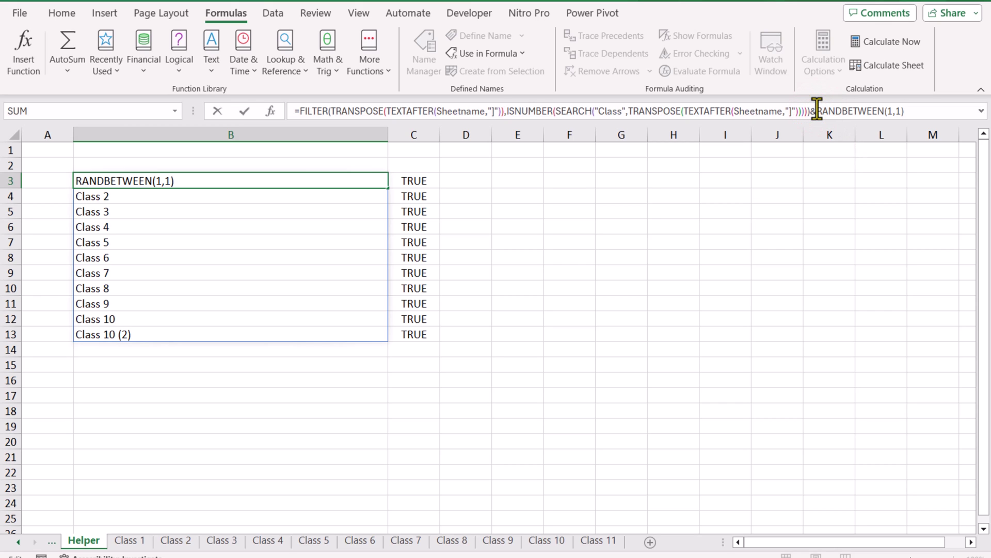
type("sub")
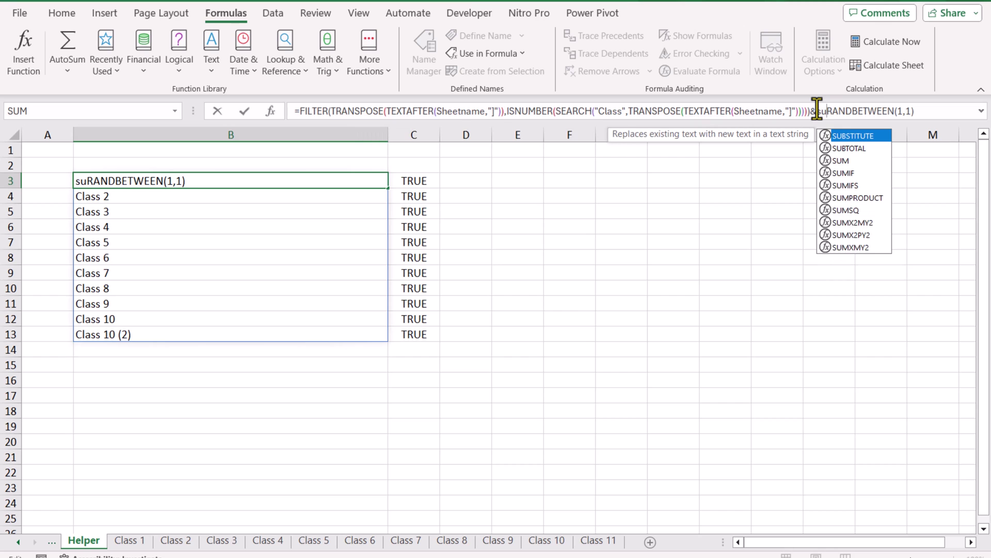
double_click(859, 136)
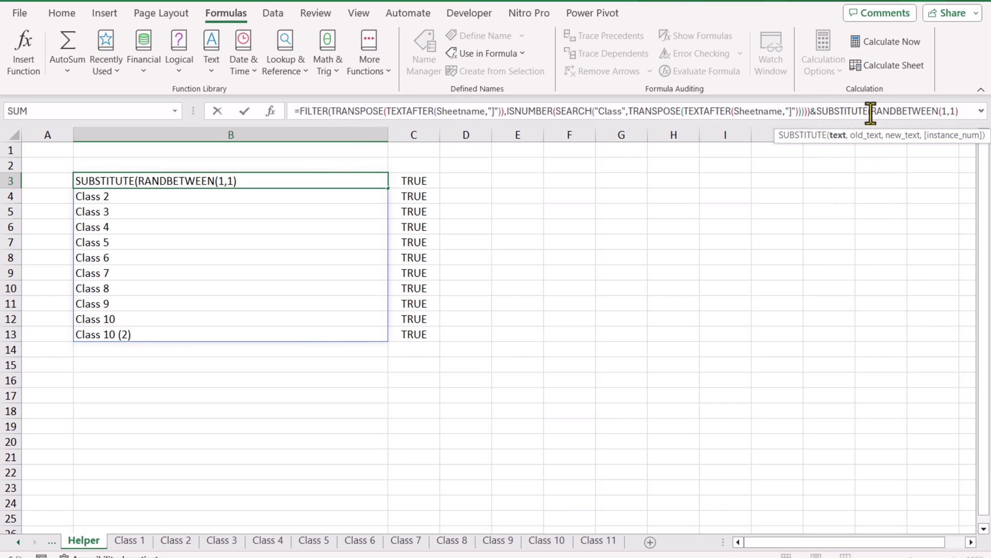
left_click_drag(870, 113, 955, 111)
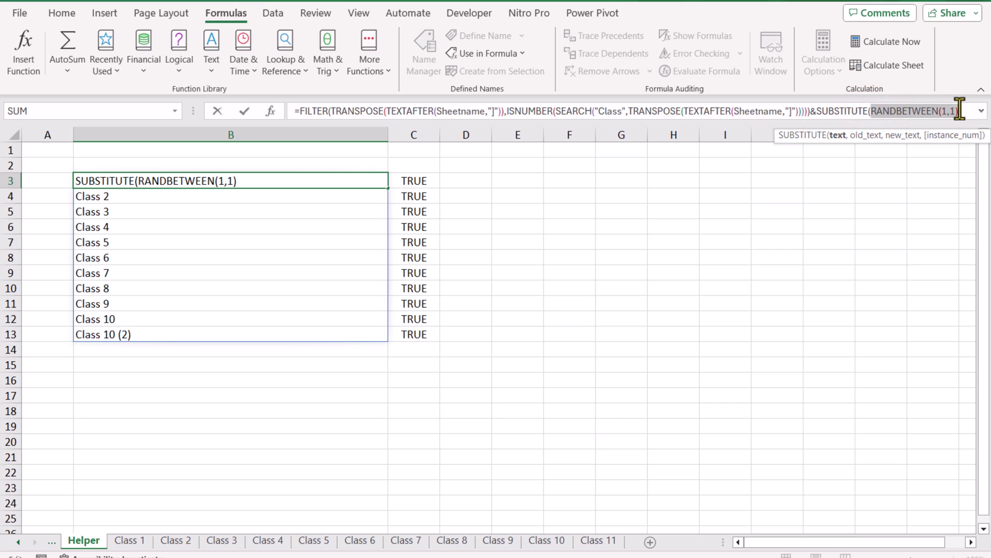
left_click(967, 113)
type(",1,")
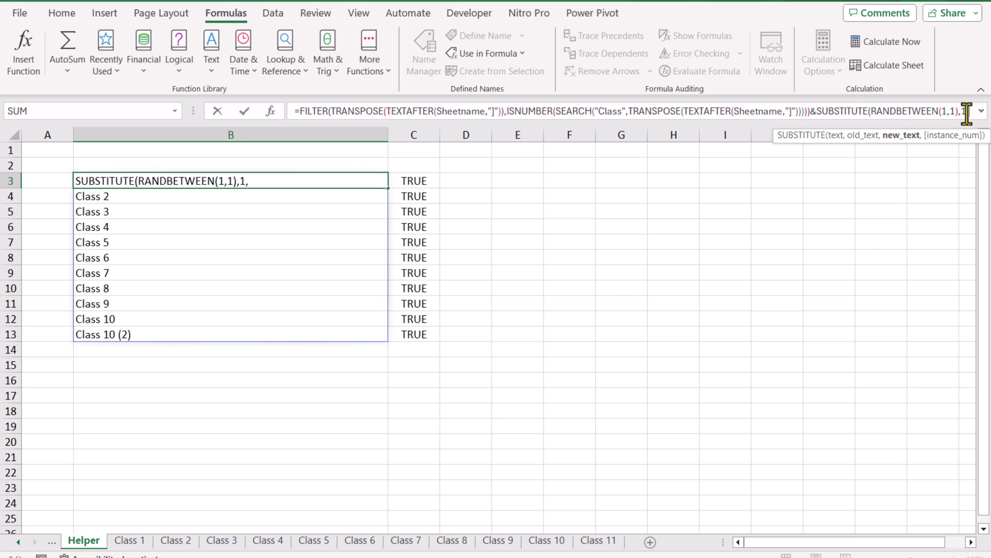
type("\"\"")
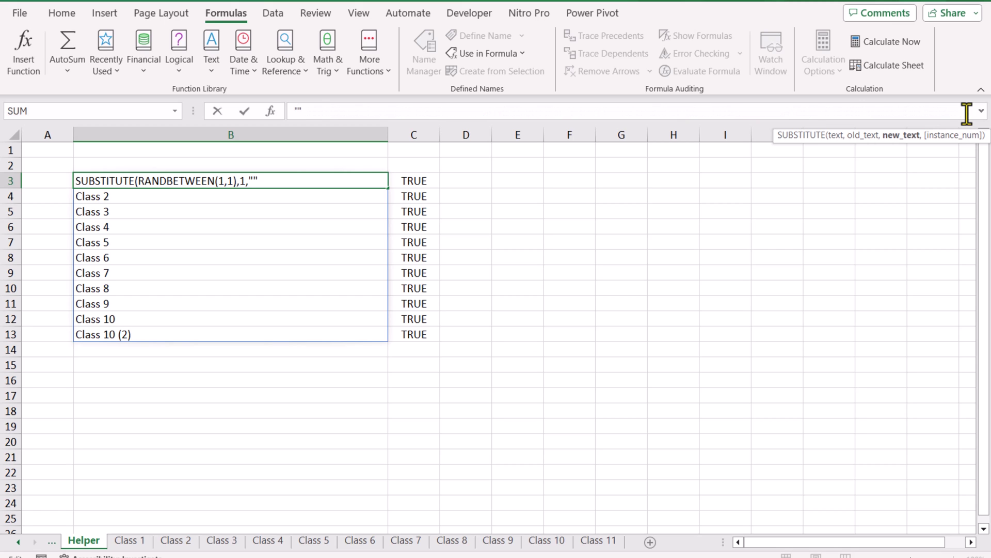
left_click_drag(932, 122, 933, 168)
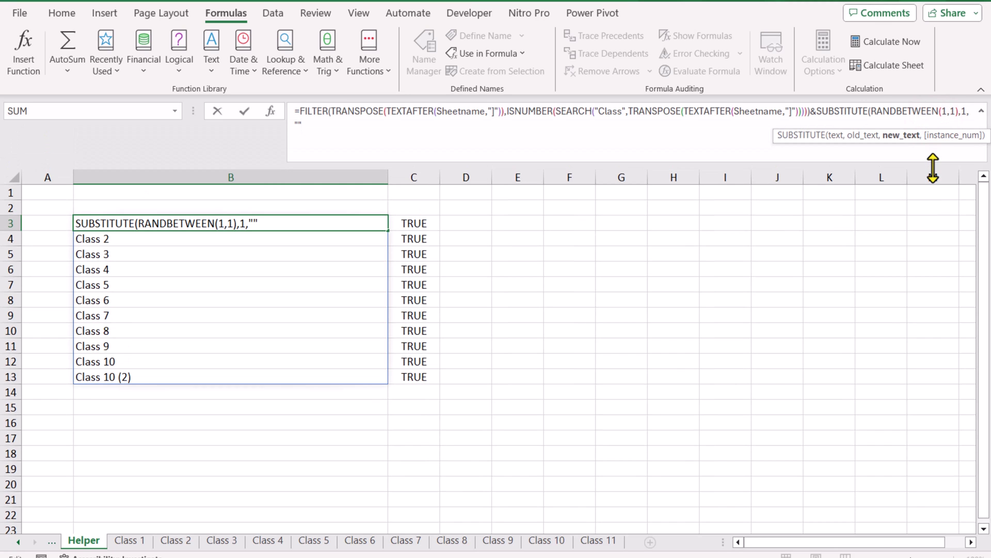
type(")")
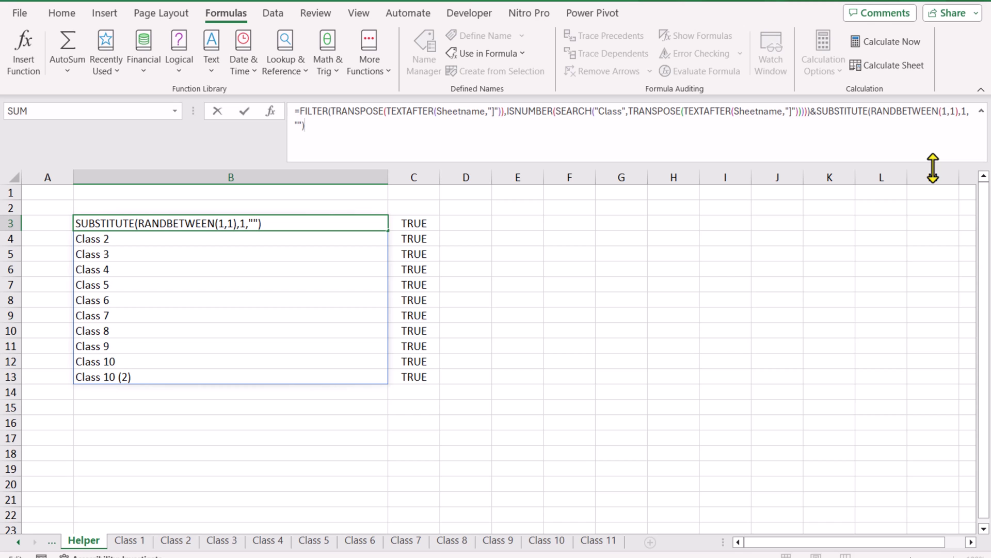
key("Return")
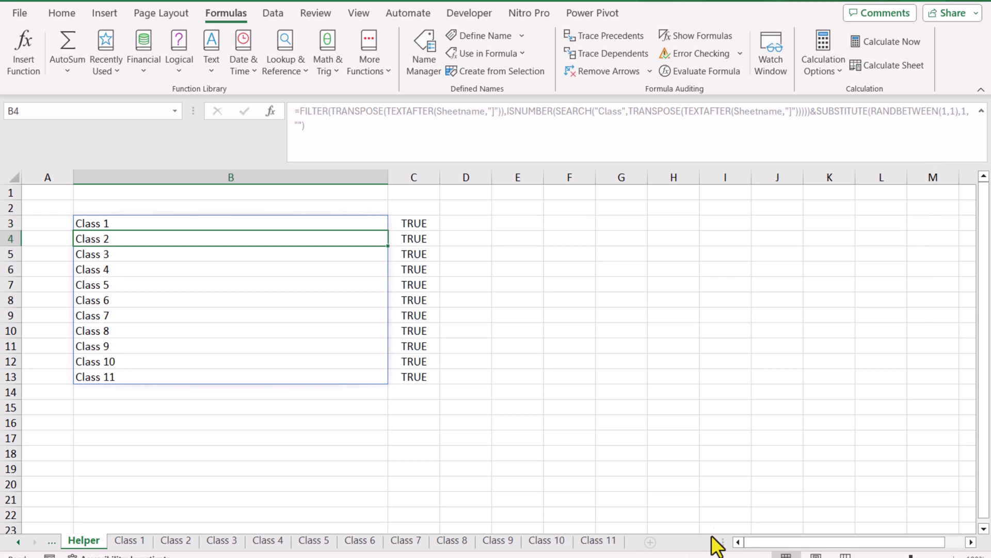
Duplicate the Class 11 sheet after itself, rename the copy Class 12 and return to the Helper sheet.
left_click(605, 540)
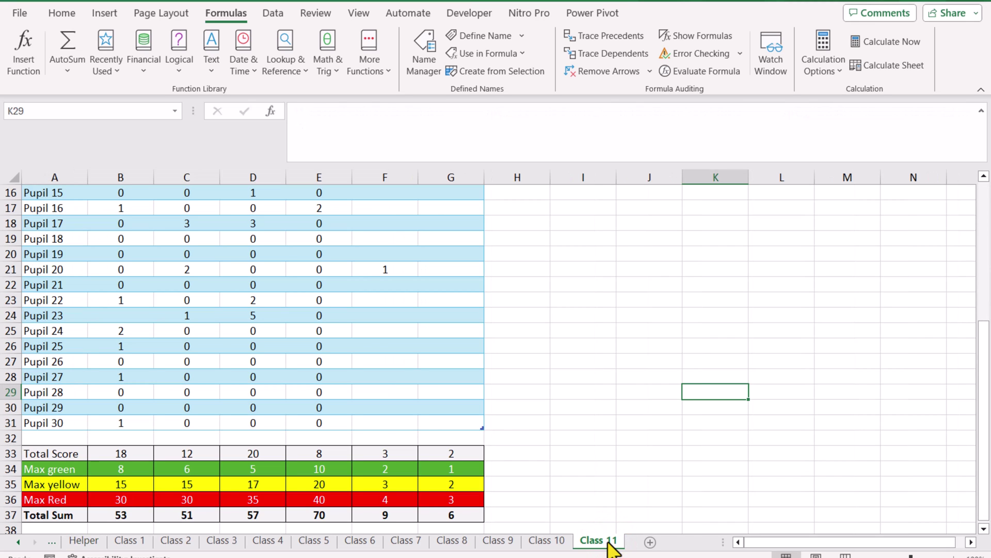
key("ctrl")
left_click_drag(608, 540, 635, 543)
right_click(634, 541)
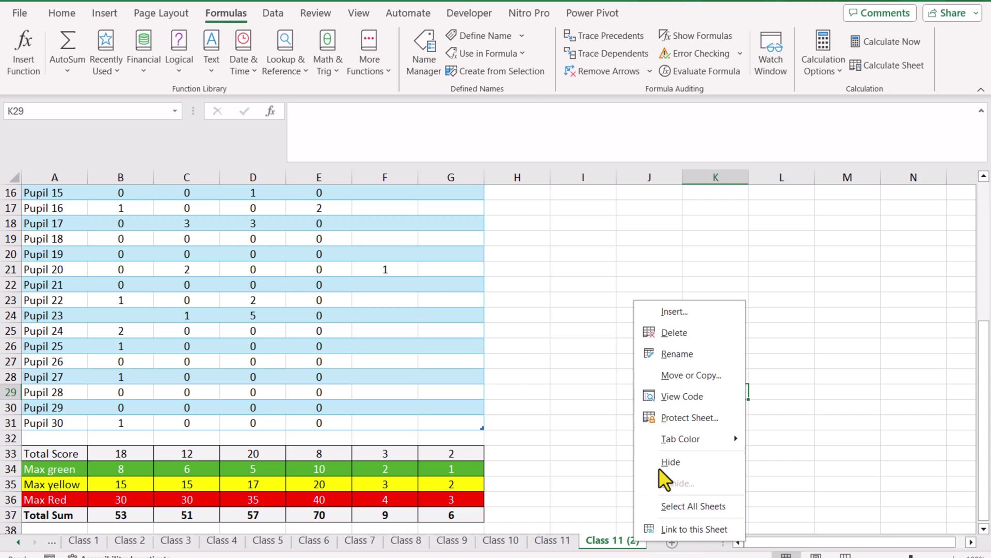
left_click(677, 354)
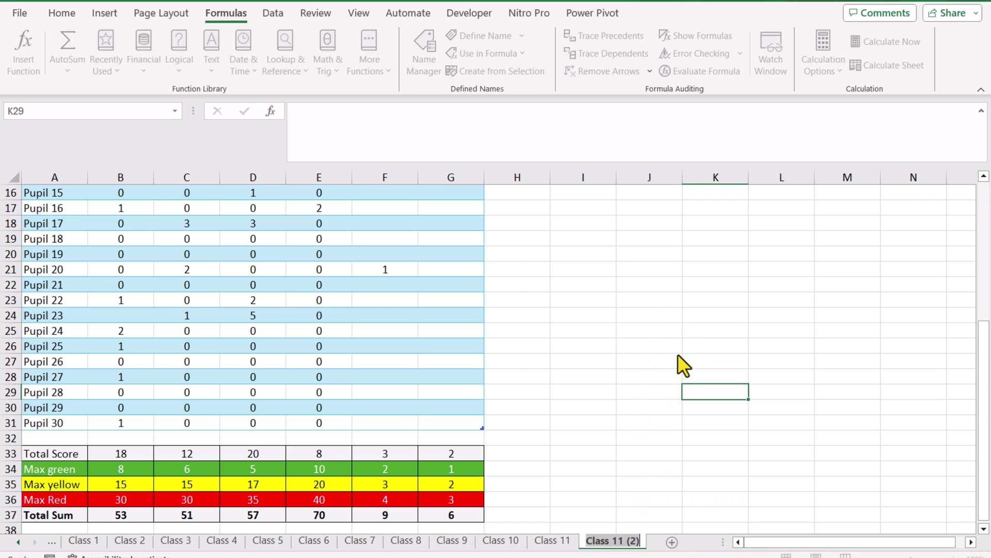
type("Class 12")
key("Return")
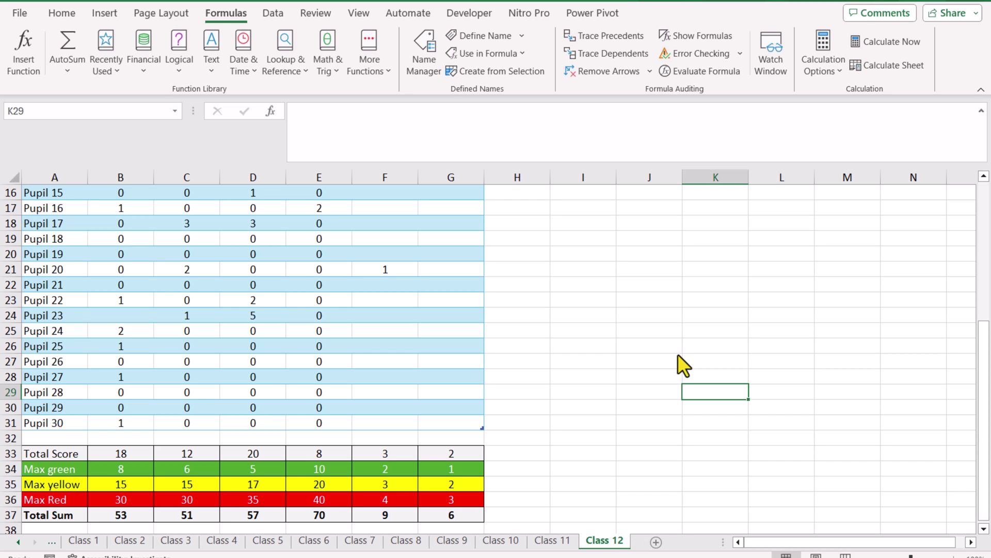
left_click(51, 541)
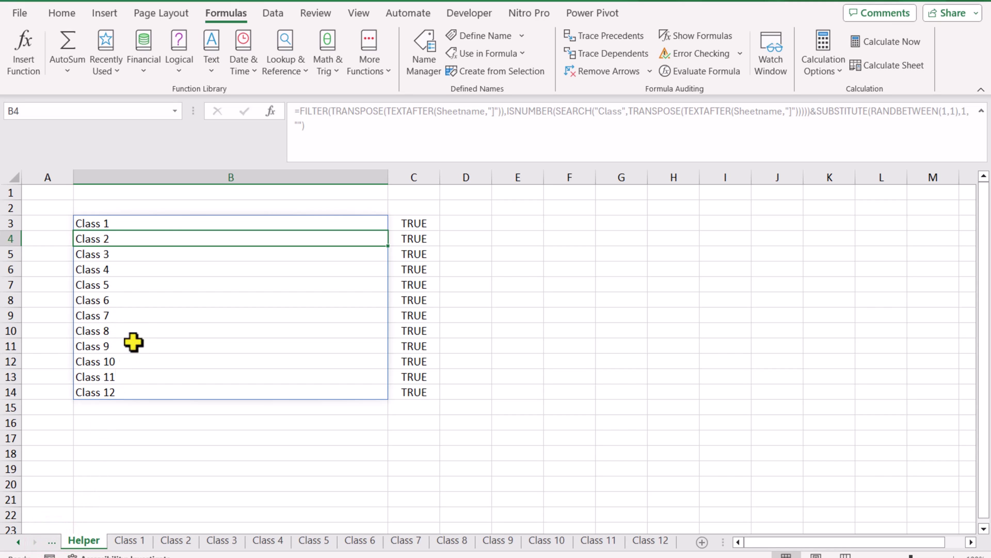
Wrap the whole B3 formula in LAMBDA(), copy the resulting text and leave the cell without saving the edit.
left_click(167, 229)
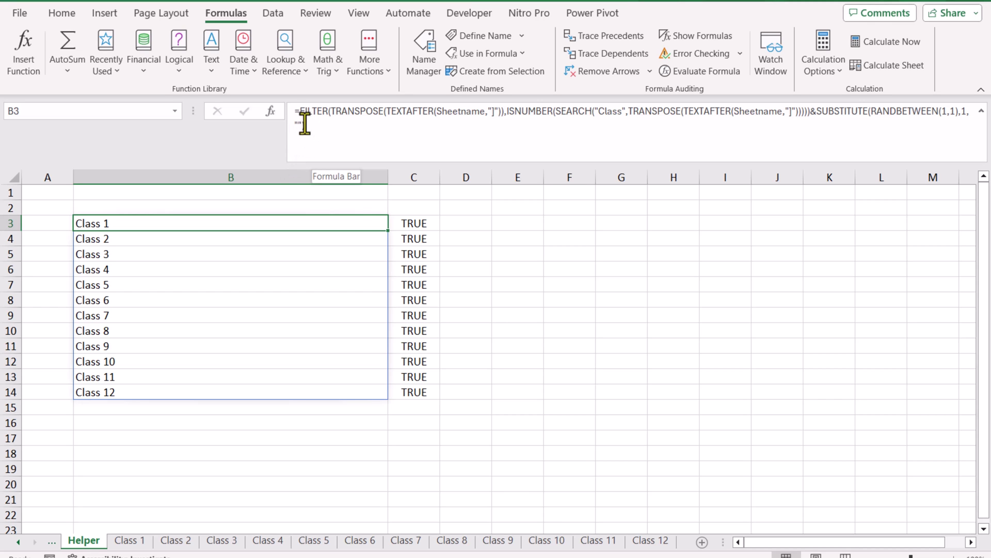
left_click(298, 112)
type("Lam")
double_click(328, 174)
left_click(422, 124)
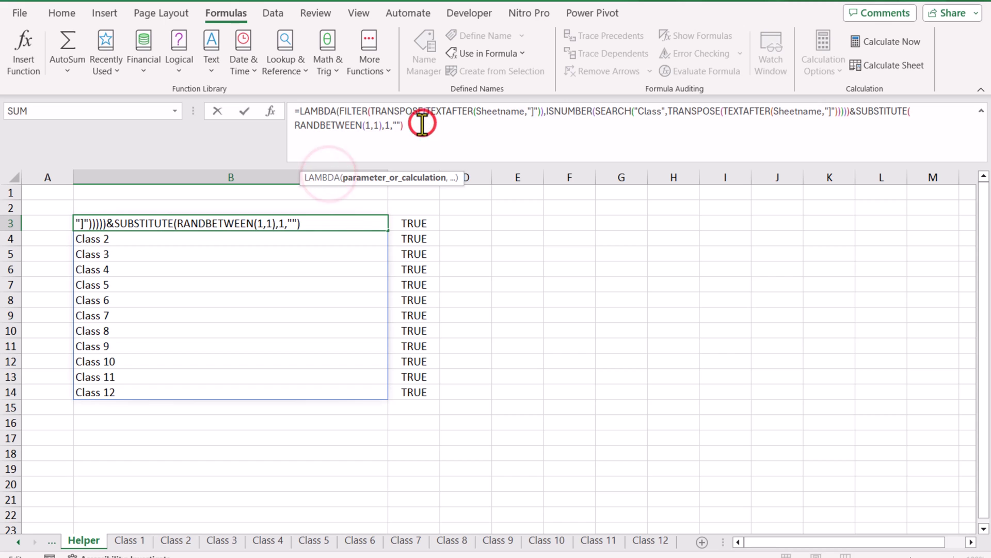
type(")")
left_click_drag(422, 125, 288, 113)
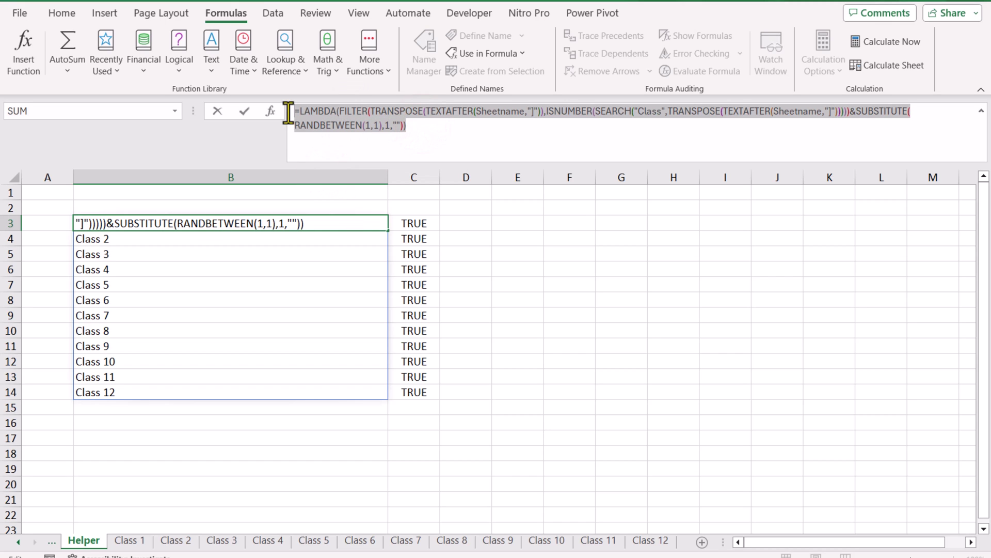
key("Escape")
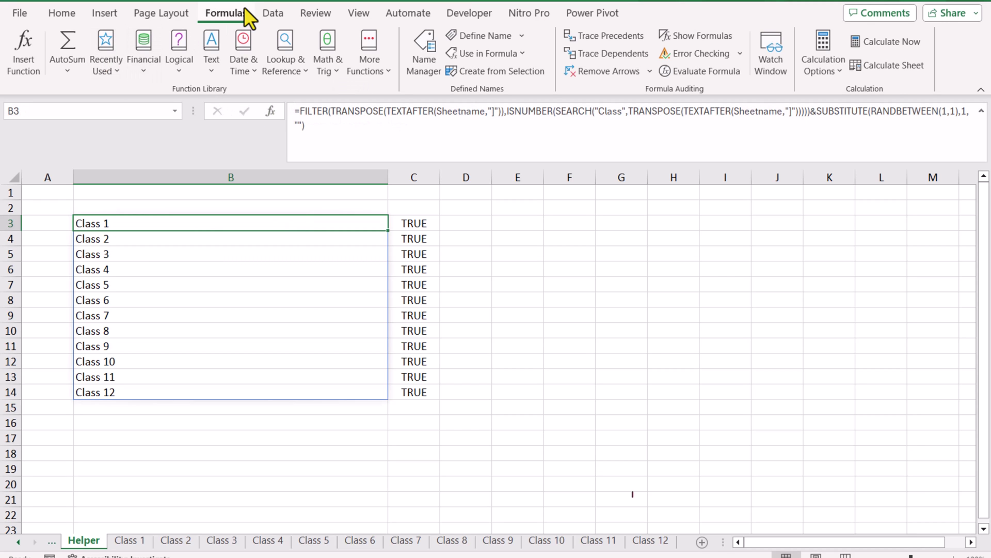
Define a workbook-scoped name SN that refers to the copied LAMBDA formula.
left_click(423, 53)
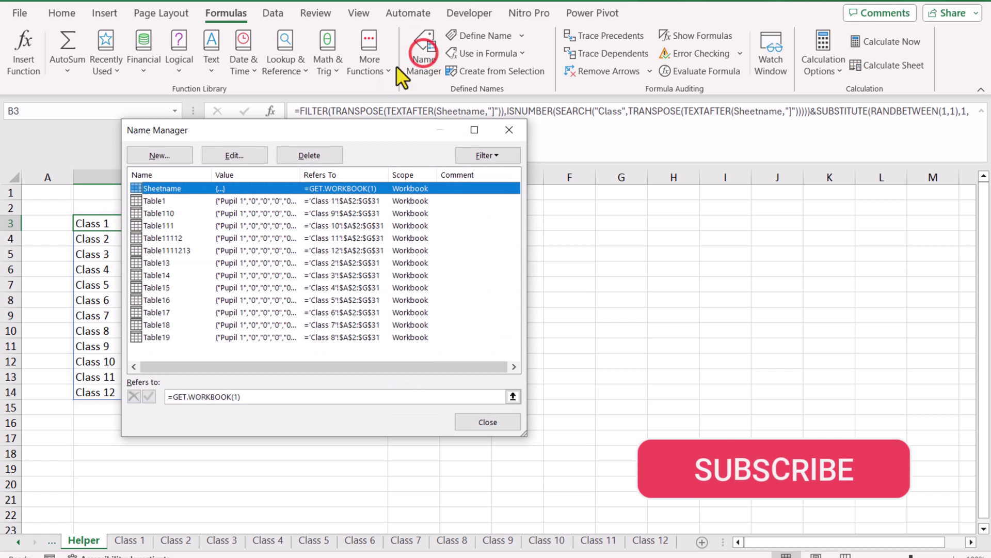
left_click(182, 157)
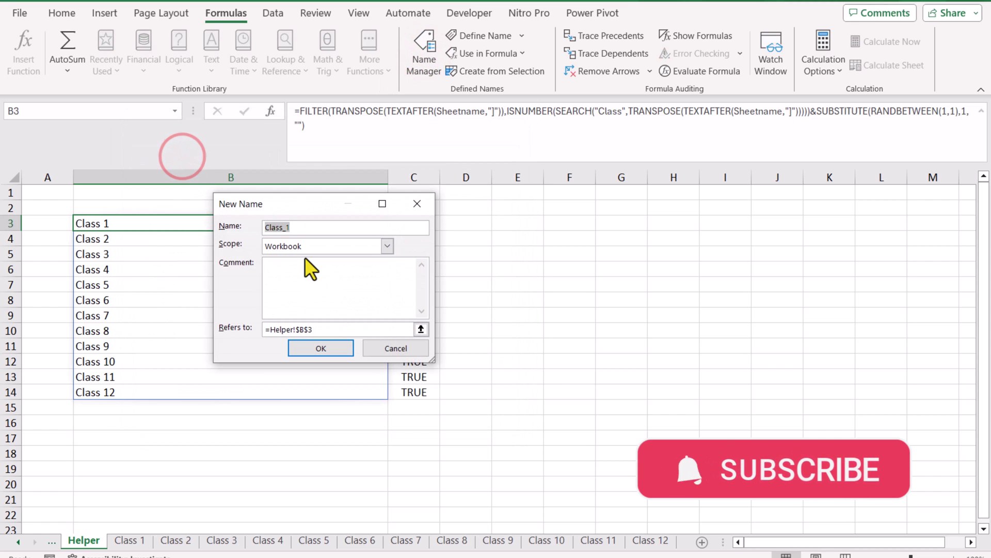
type("SN")
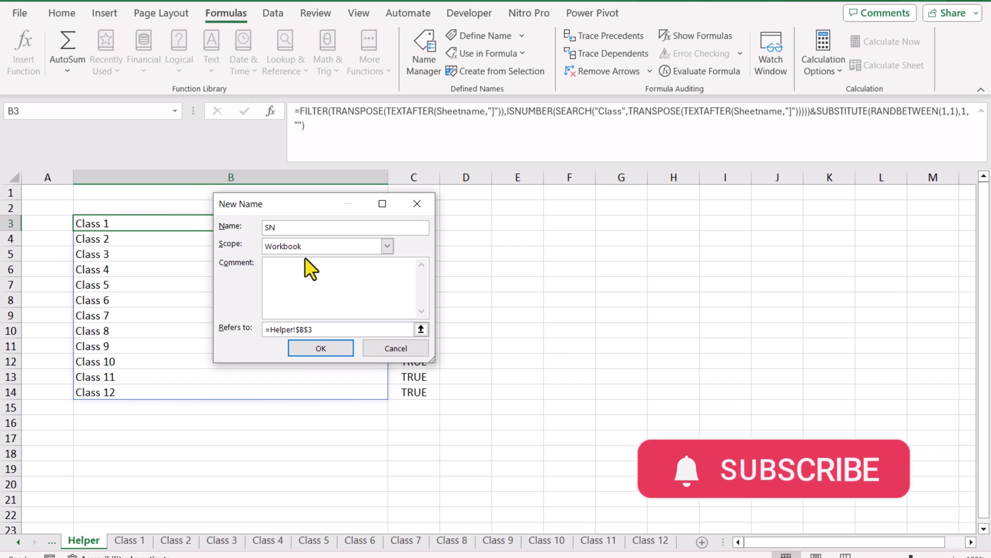
left_click(331, 329)
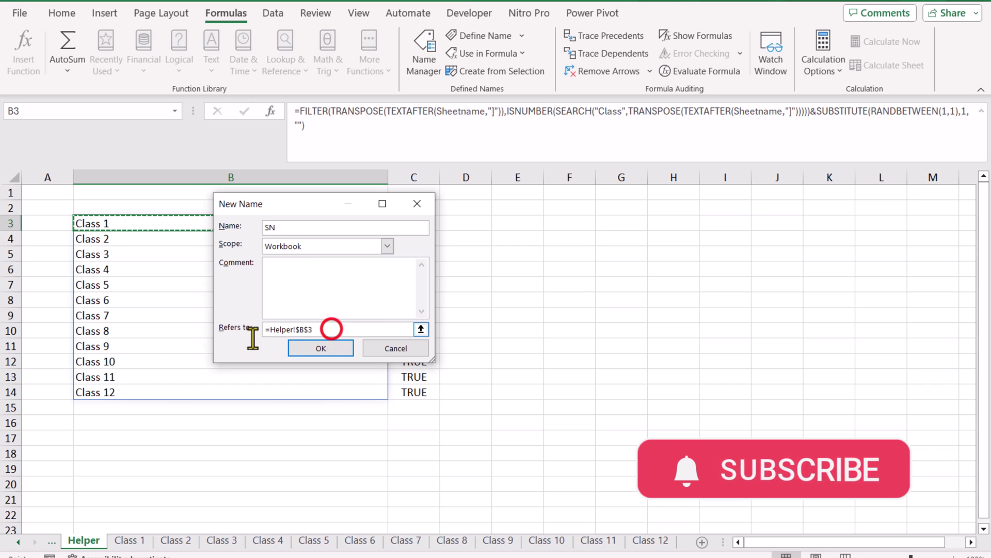
type("=FILTER(TRANSPOSE(TEXTAFTER(Sheetname,\"]\")),ISNUMBER(SEARCH(\"Class\",TRANSPOSE(TEXTAFTER(Sheetname,\"]\"))))&SUBSTITUTE(RANDBETWEEN(1,1),1,\"\"))")
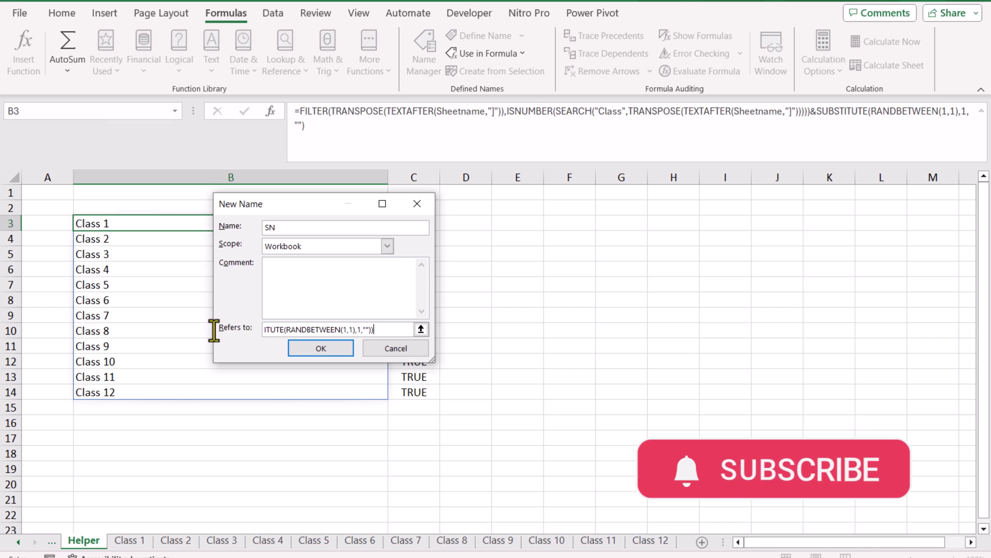
left_click(340, 348)
left_click(482, 422)
Enter the formula =SN() in cell F2 of the Helper sheet.
left_click(561, 209)
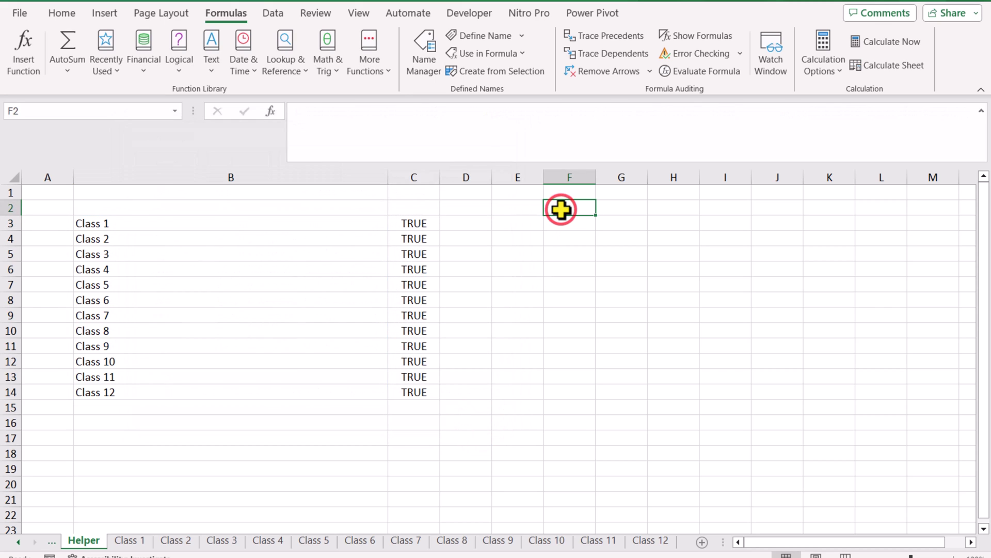
type("=sn")
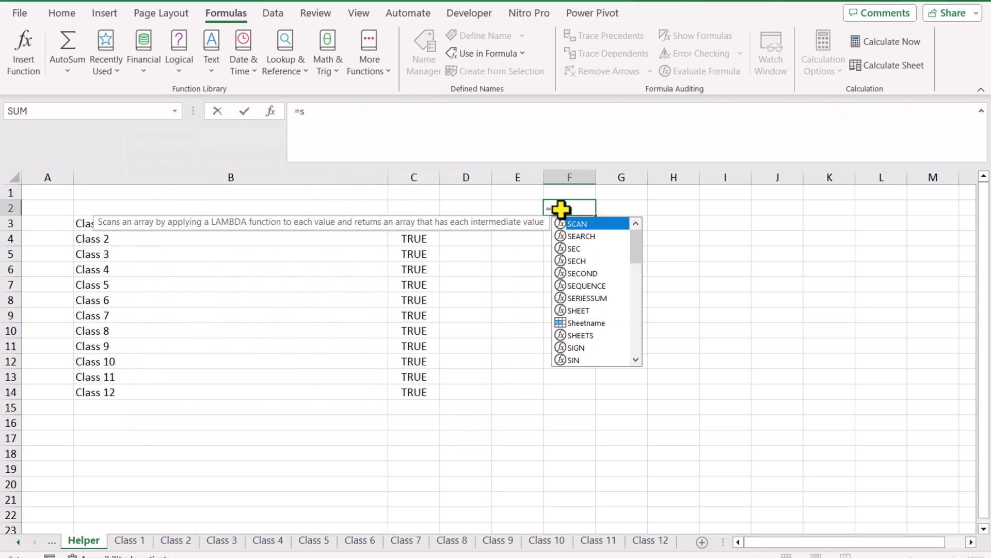
double_click(575, 225)
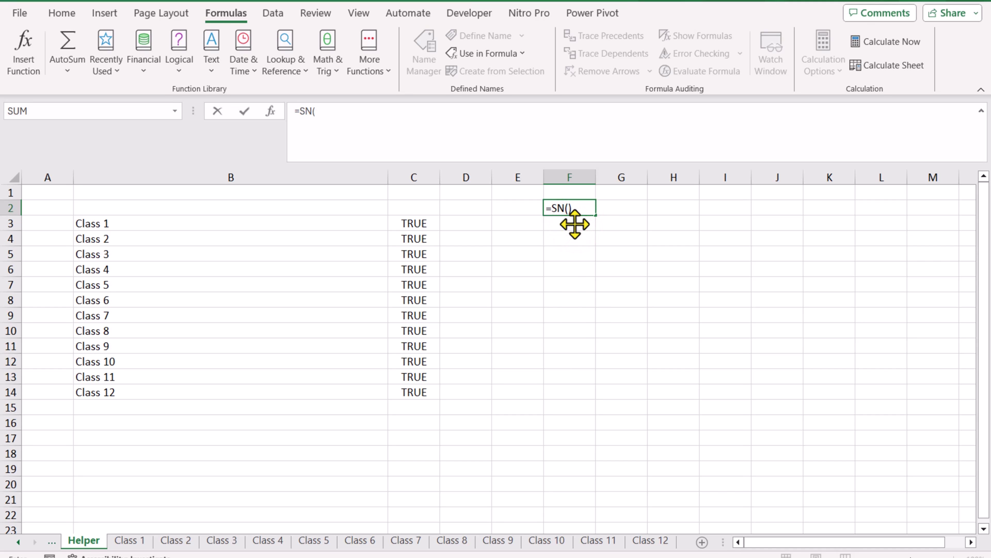
key("Return")
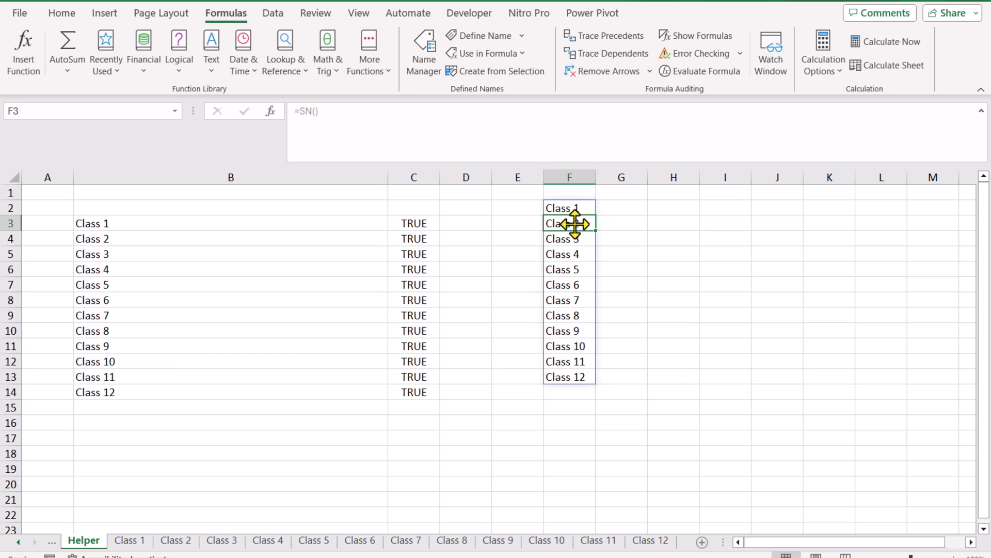
Duplicate the Class 12 sheet after itself, rename the copy Class 13 and return to the Helper sheet.
left_click(649, 540)
left_click_drag(648, 539, 683, 538)
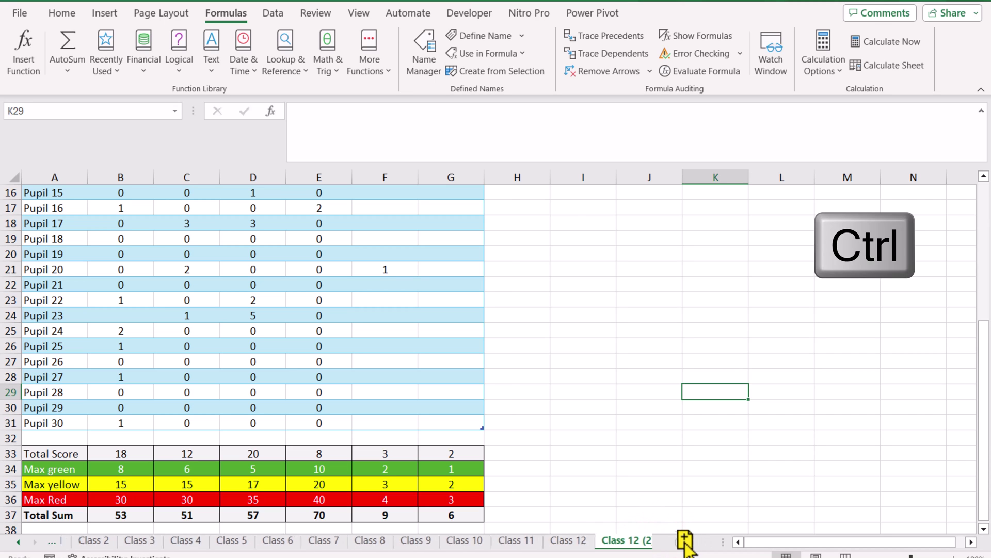
right_click(639, 542)
left_click(665, 360)
type("Class")
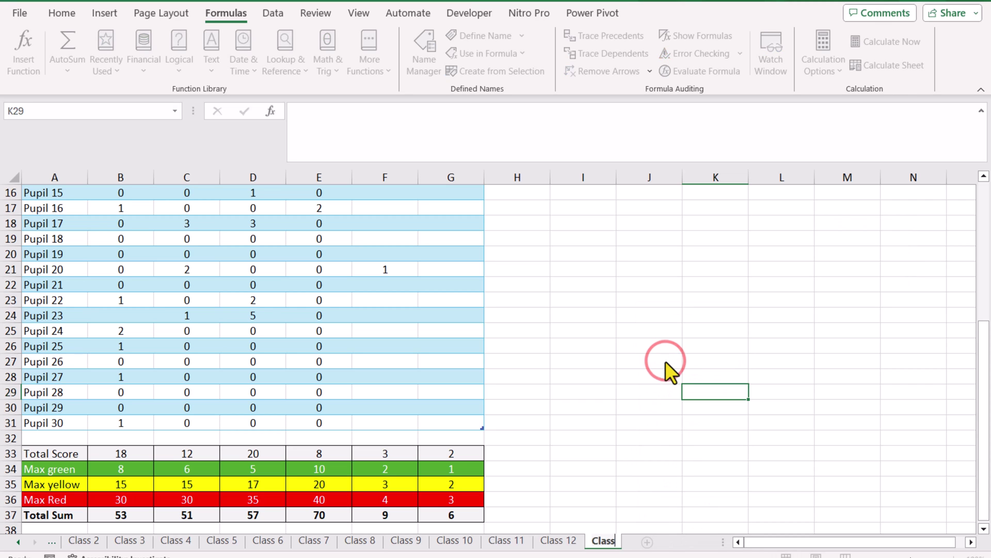
type(" 13")
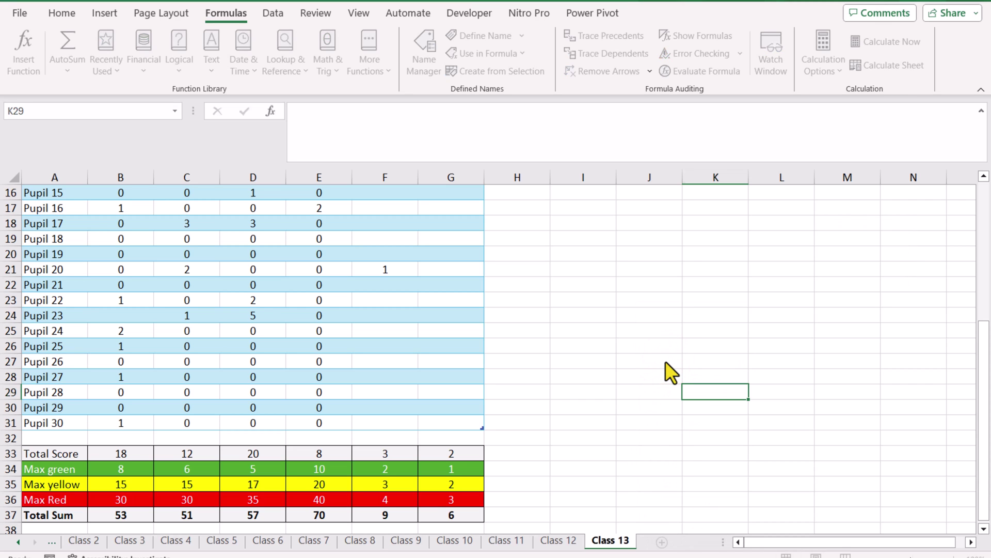
key("Return")
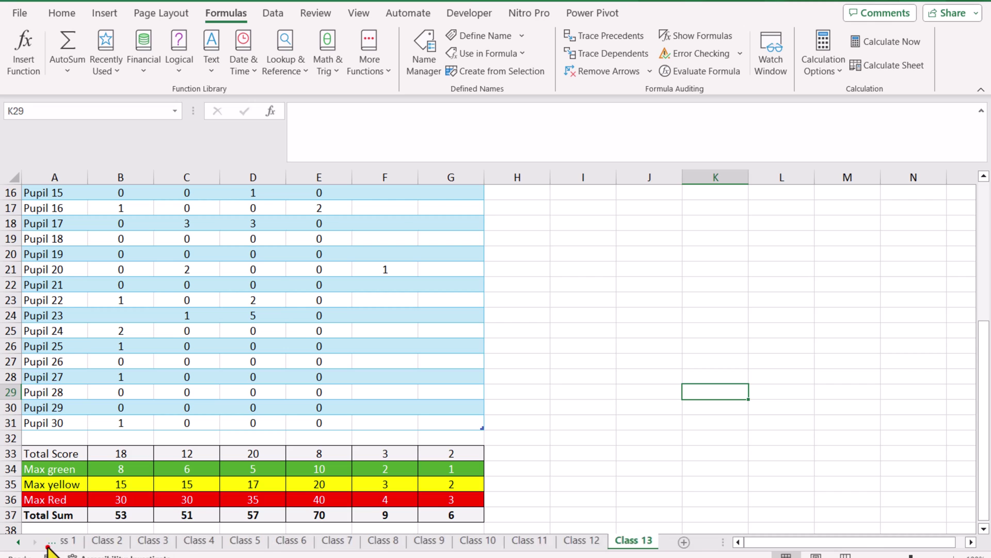
left_click(48, 545)
left_click(48, 546)
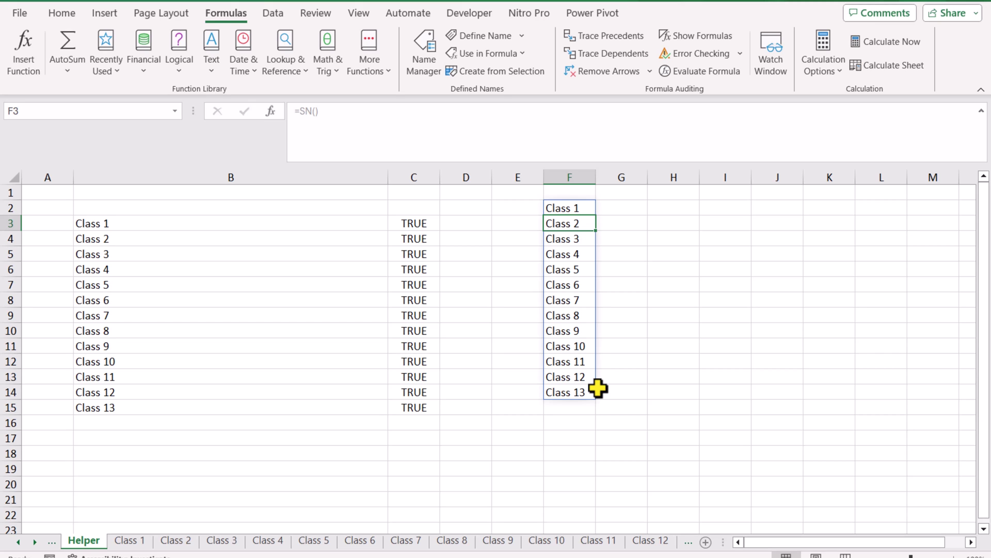
Delete columns A to E, which hold the old formula list and TRUE values, from the Helper sheet.
left_click(559, 207)
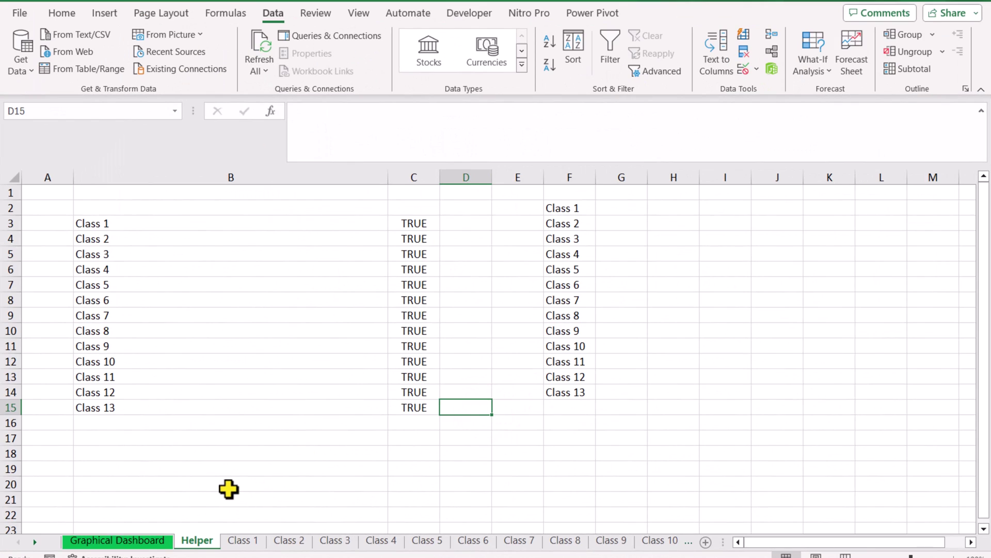
left_click_drag(516, 178, 56, 174)
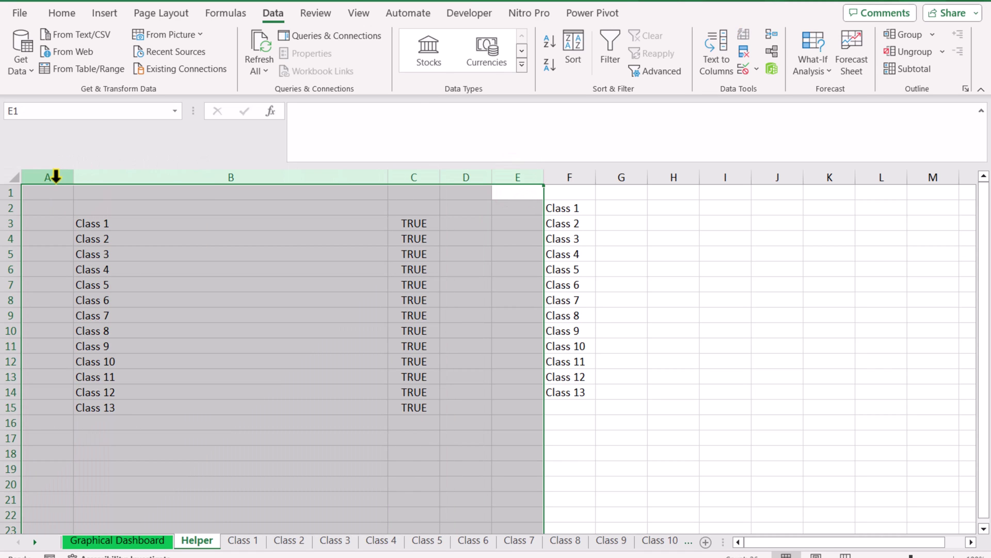
right_click(55, 177)
left_click(87, 349)
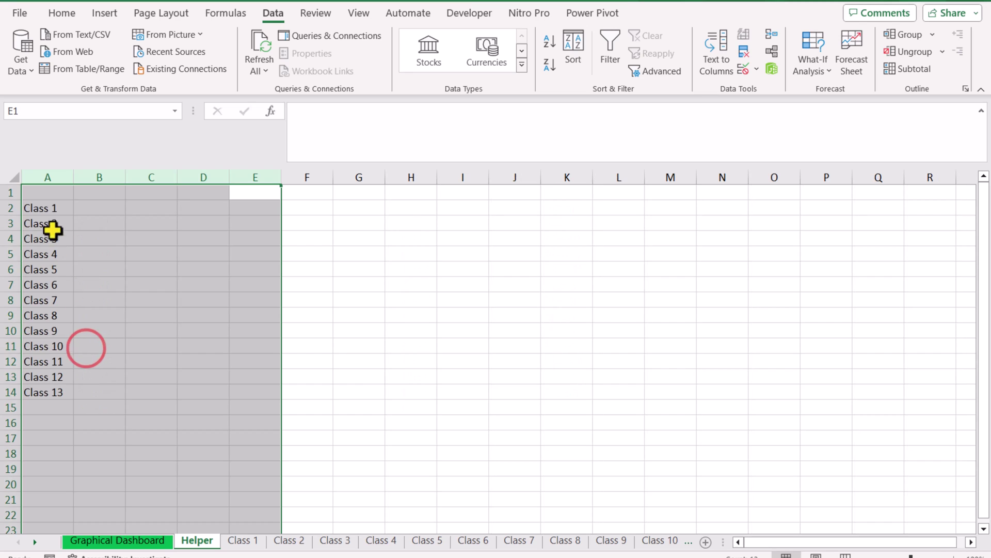
Title the class list Dropdown List in cell A1 of the Helper sheet and fit column A to its contents.
left_click(42, 194)
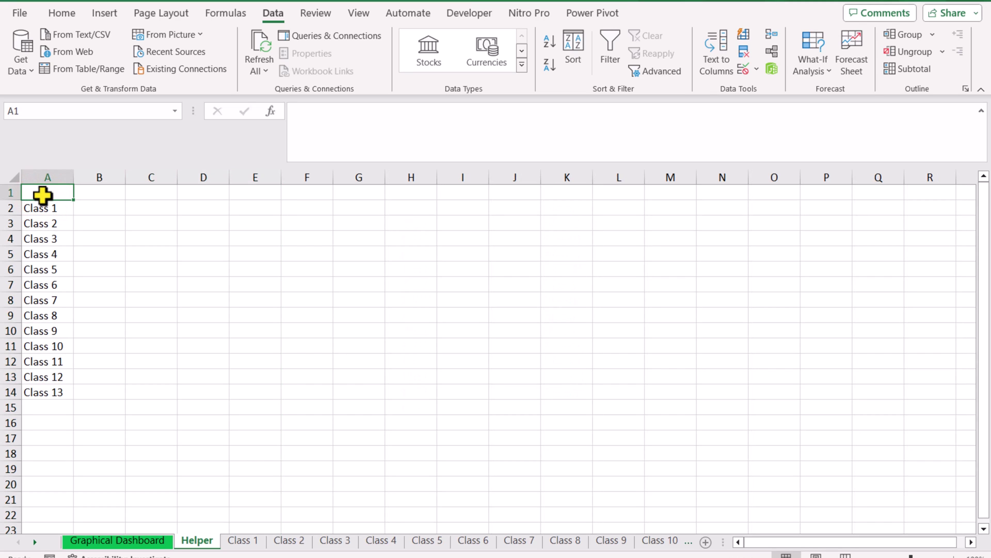
type("Dropdown List")
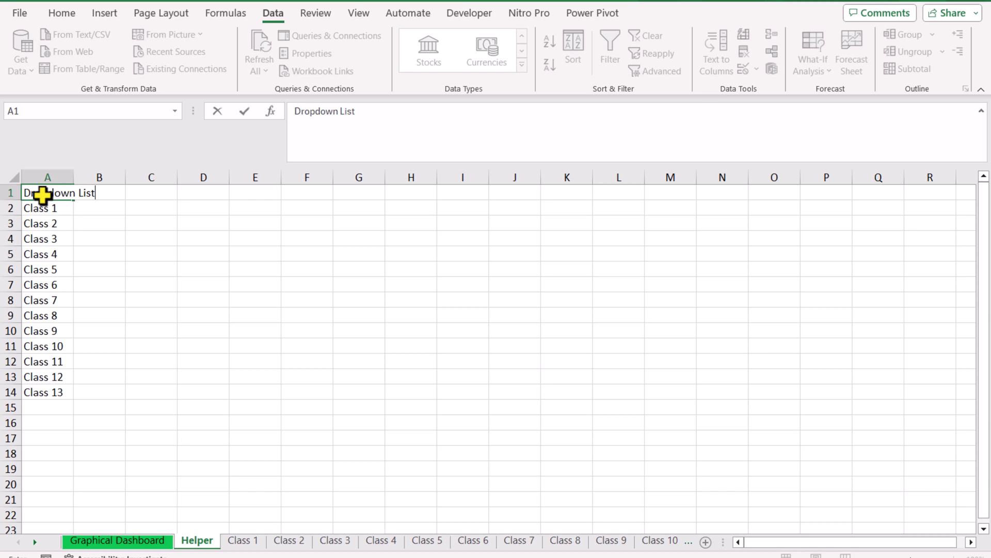
key("Return")
double_click(73, 176)
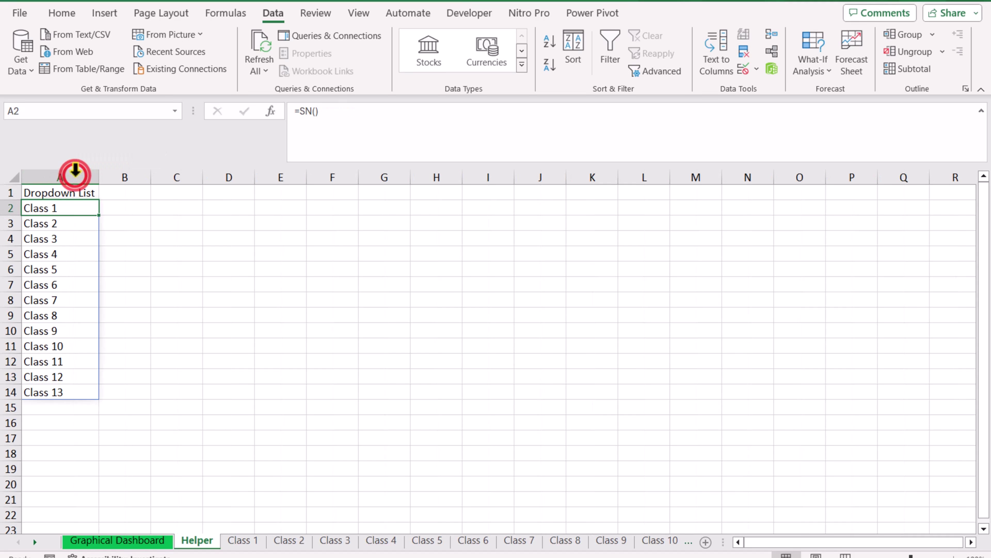
Enter the label Select Sheet Name in cell E4 of the Graphical Dashboard sheet.
left_click(108, 540)
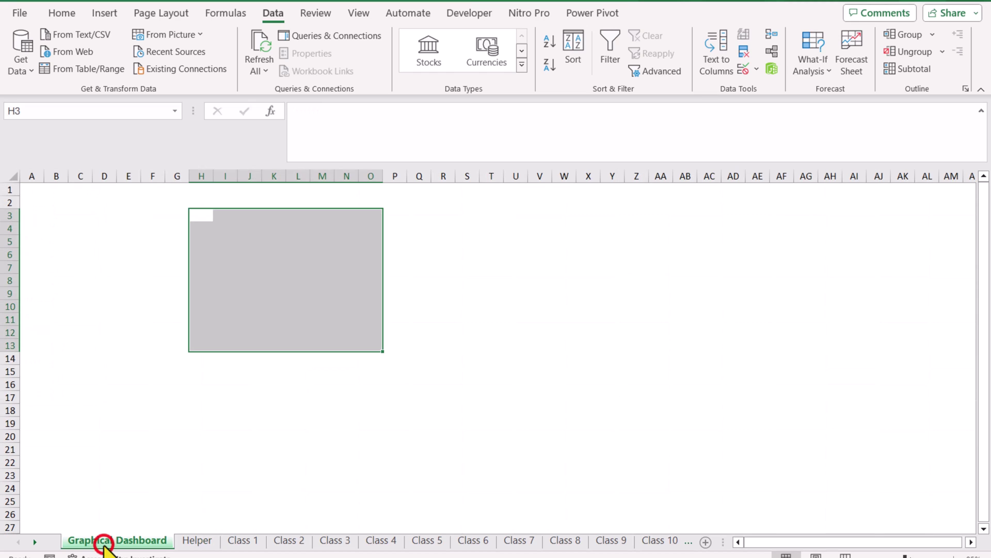
left_click(117, 225)
type("Select Sheet Name")
key("Return")
Merge and centre the label across E4:H4 with dark blue fill and white text, and merge I4:M4 beside it.
left_click_drag(117, 226, 328, 228)
left_click(62, 13)
left_click(364, 65)
left_click(199, 65)
left_click(234, 105)
left_click(228, 64)
left_click(216, 122)
left_click(384, 71)
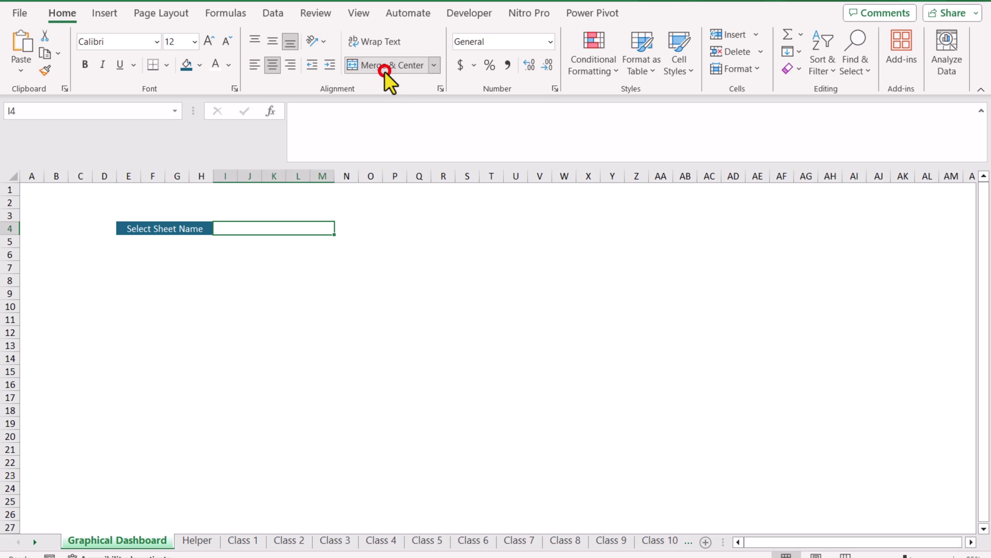
Add list data validation to merged cell I4 with the source =Helper!$A$2:$A$22.
left_click(278, 17)
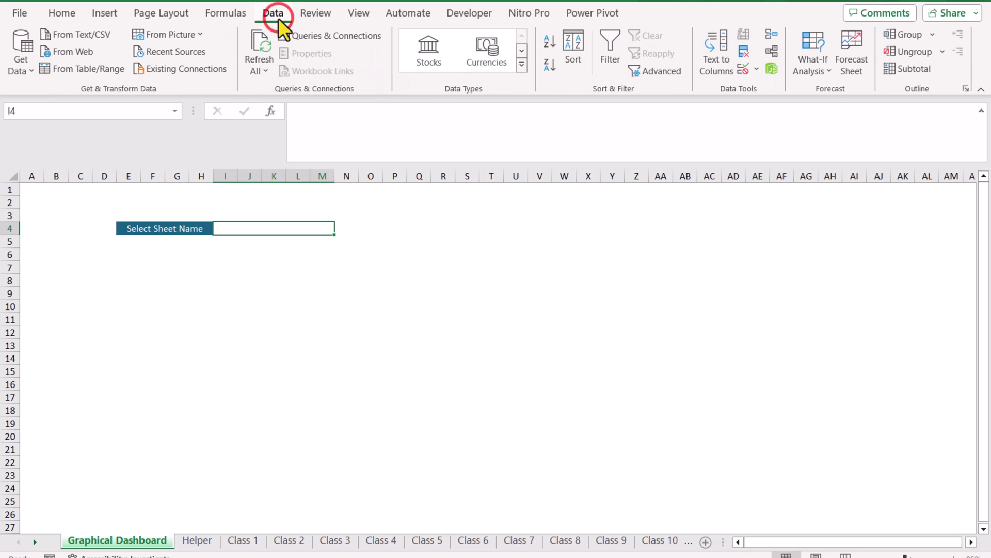
left_click(757, 70)
left_click(764, 88)
left_click(257, 243)
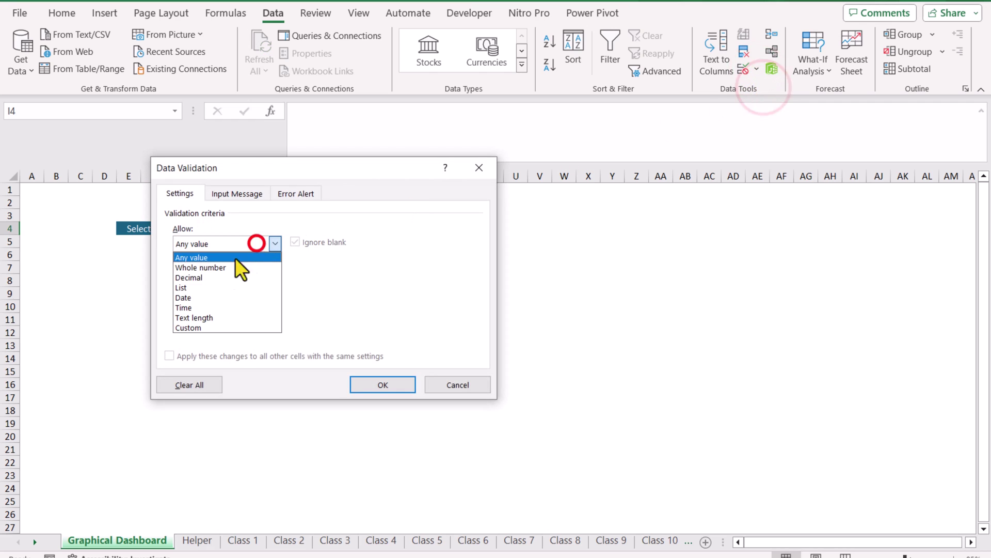
left_click(211, 287)
left_click(211, 309)
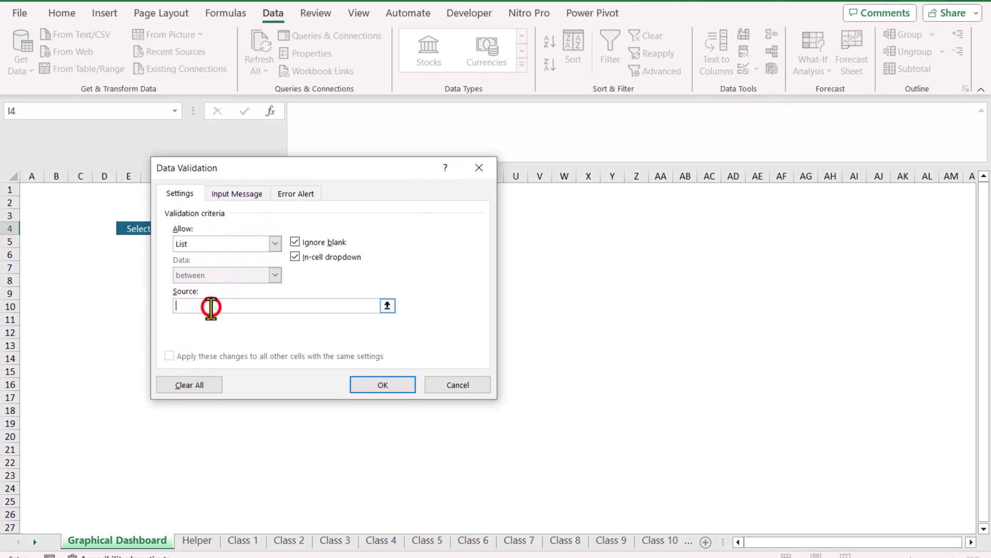
left_click(197, 540)
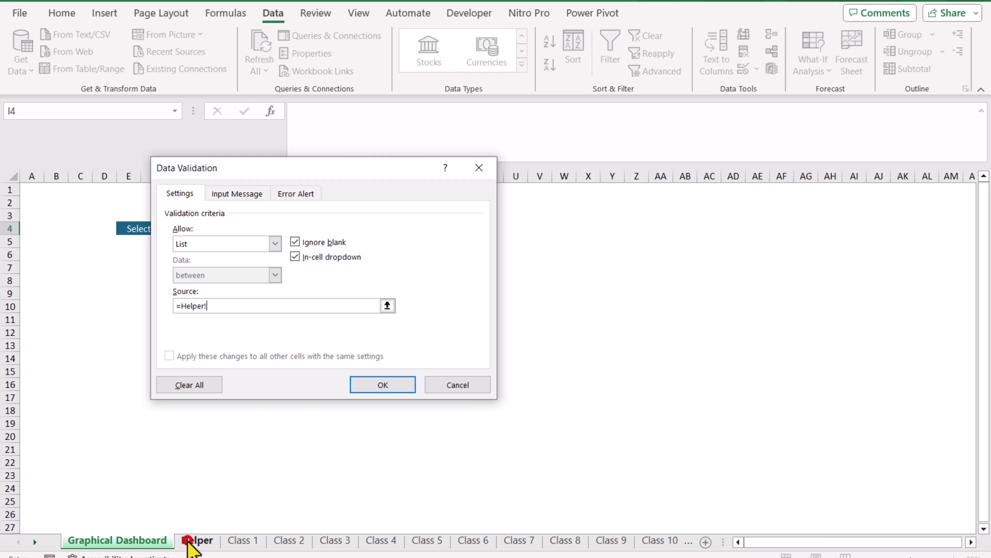
left_click_drag(51, 211, 63, 511)
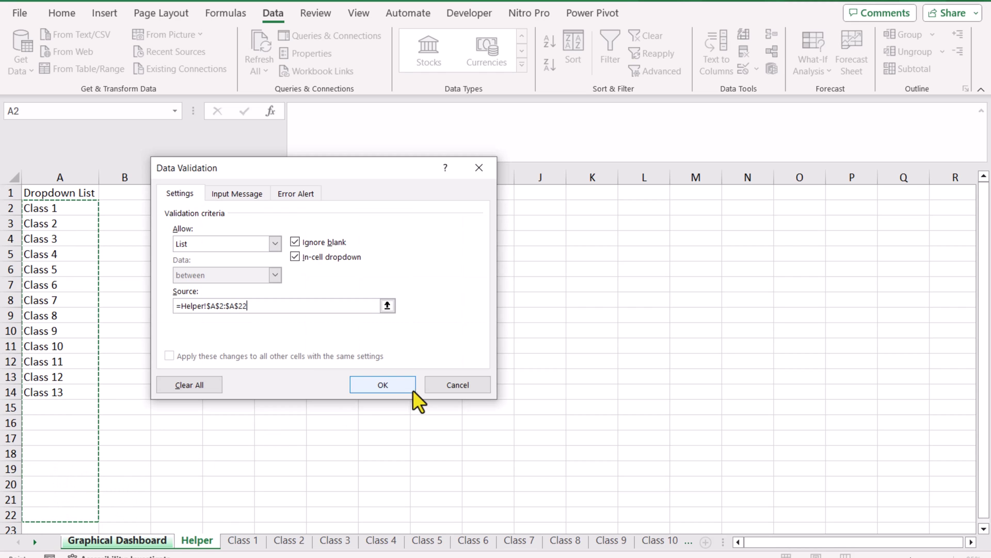
left_click(408, 388)
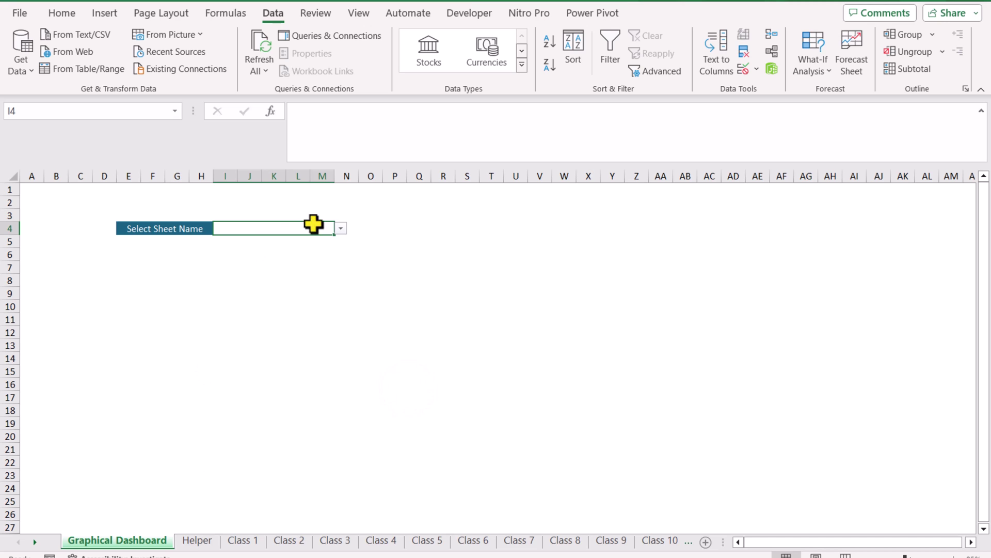
Choose Class 2 from the dropdown in I4 and fill the cell with light blue.
left_click(339, 231)
scroll(326, 252, "up", 1)
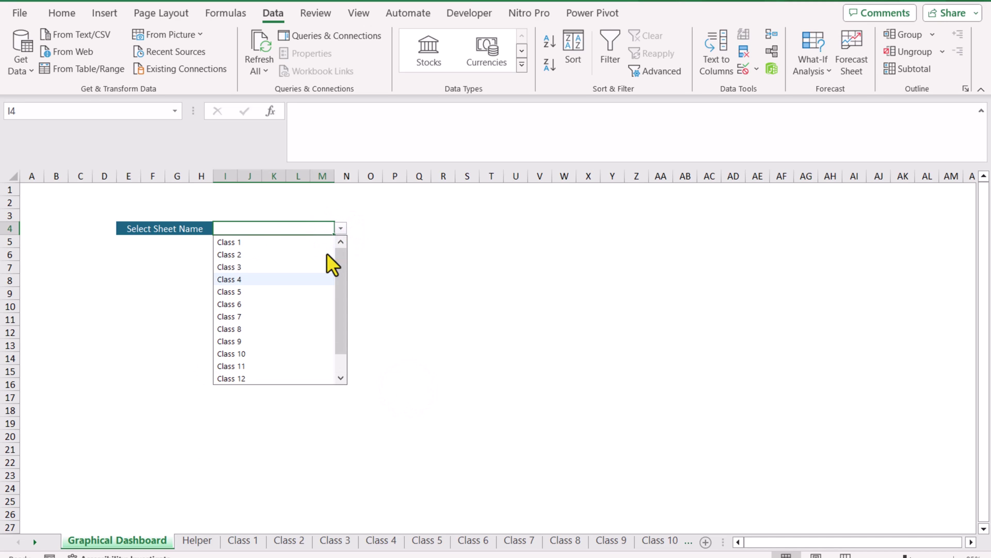
left_click(315, 253)
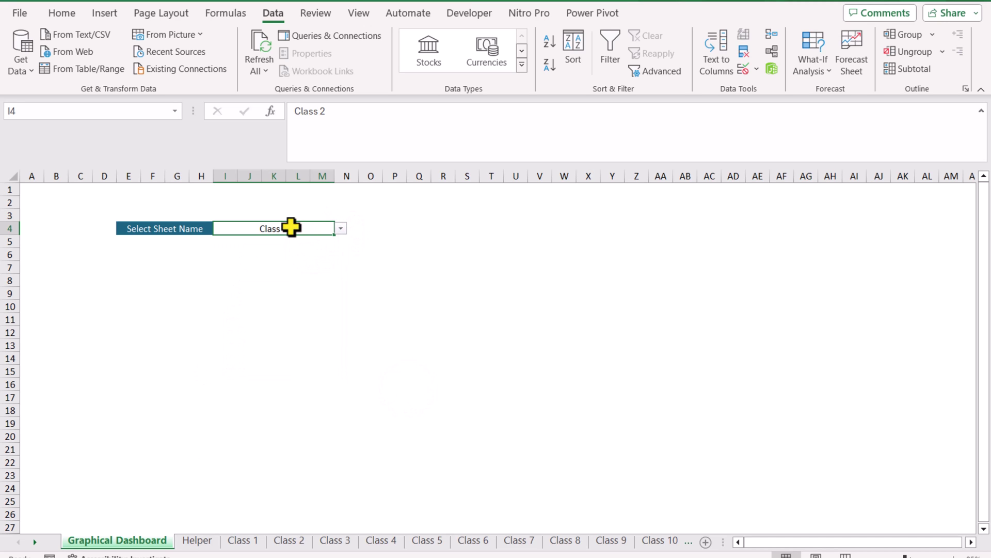
left_click(62, 13)
left_click(199, 65)
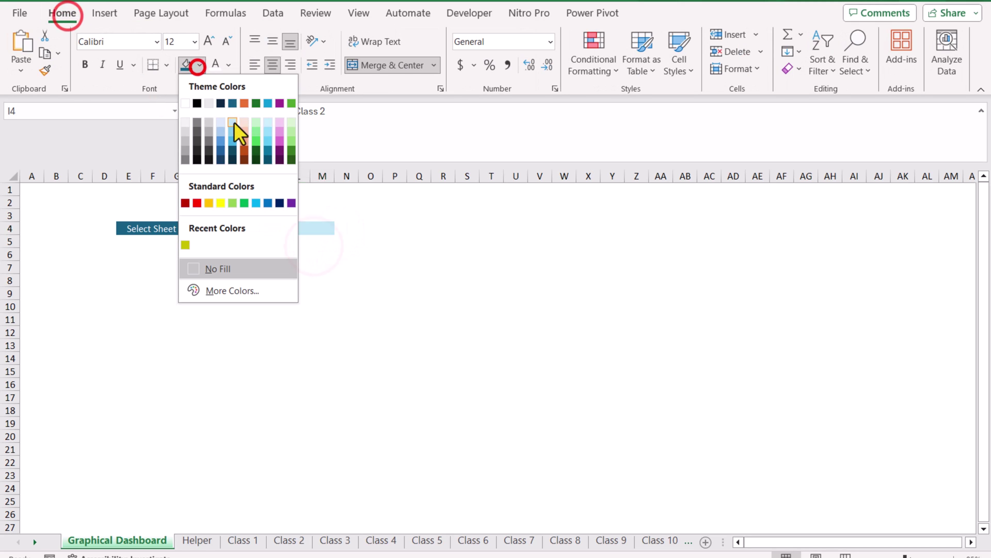
left_click(234, 122)
Vertically middle-align row 4 of the dashboard and increase its font size to 14.
left_click(13, 232)
left_click(272, 41)
left_click(209, 41)
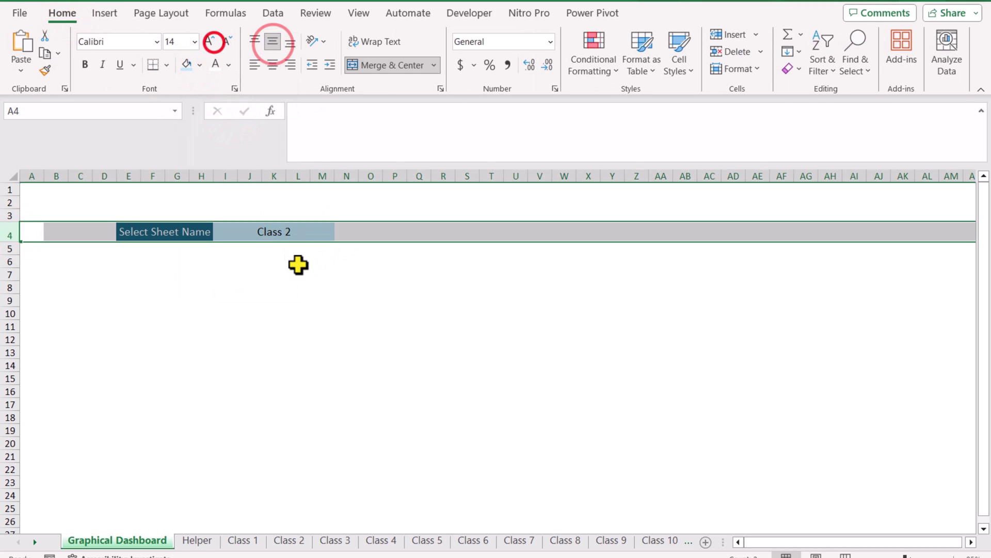
left_click(298, 262)
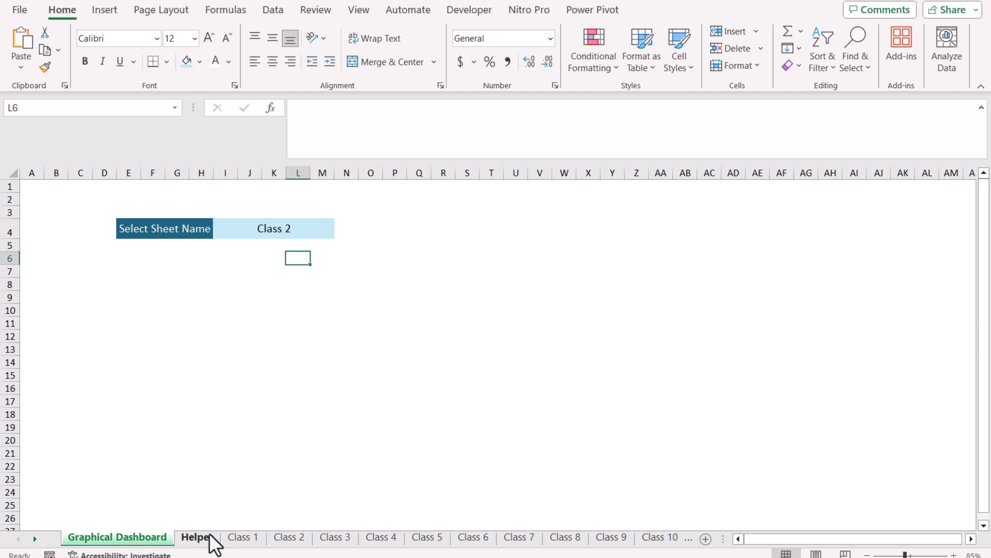
Copy the summary labels A33:A37 from Class 1 as values into C2 of the Helper sheet and fit column C to its contents.
left_click(239, 537)
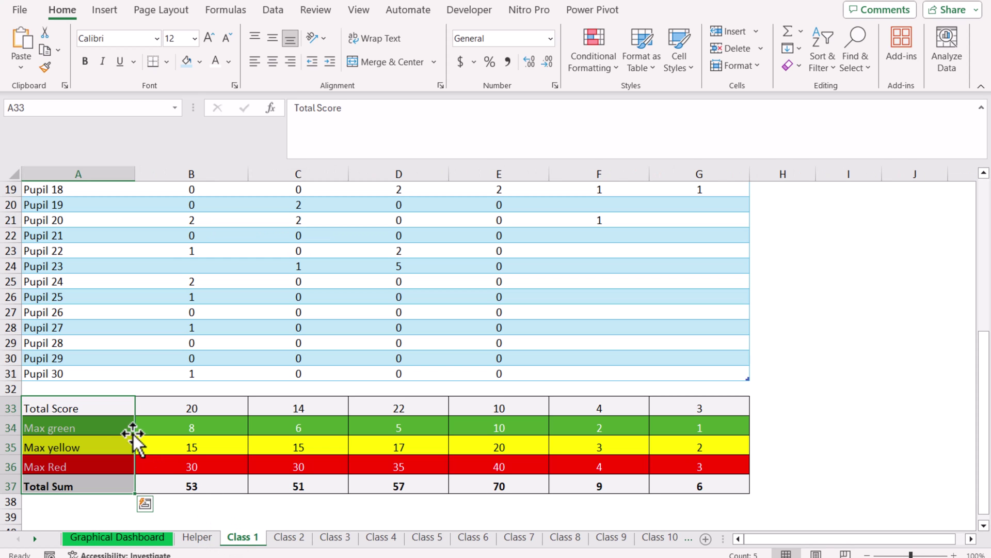
left_click_drag(108, 411, 109, 486)
key("ctrl+c")
left_click(196, 537)
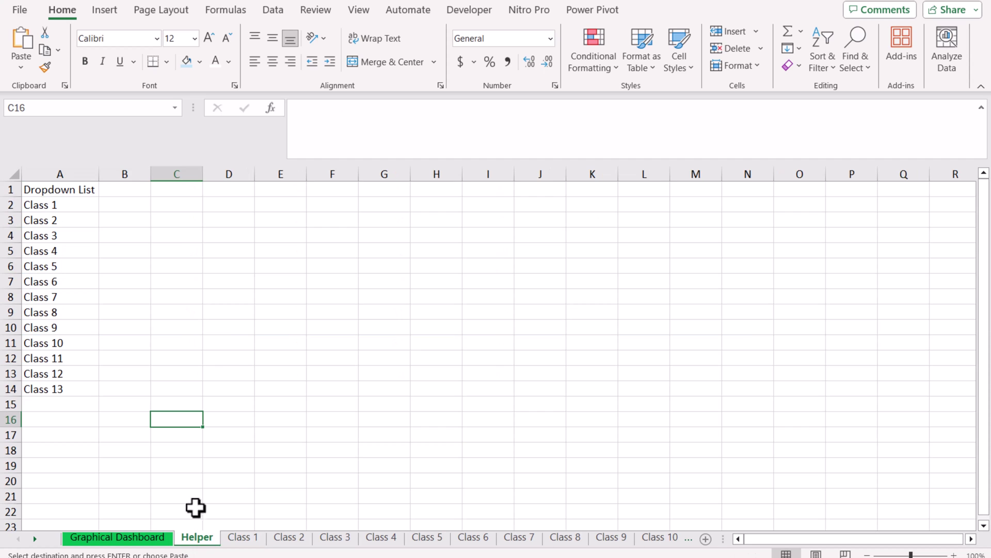
left_click(171, 205)
right_click(170, 206)
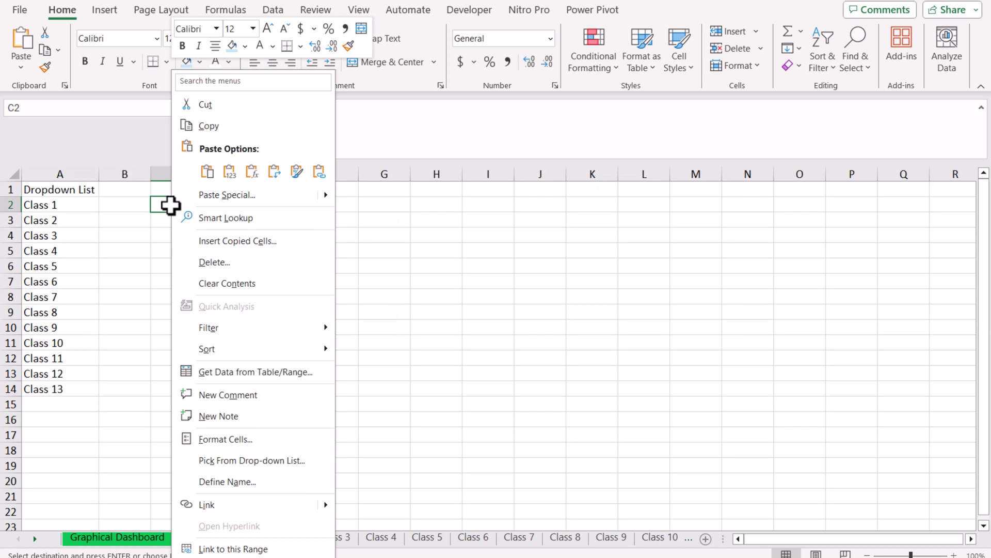
left_click(227, 170)
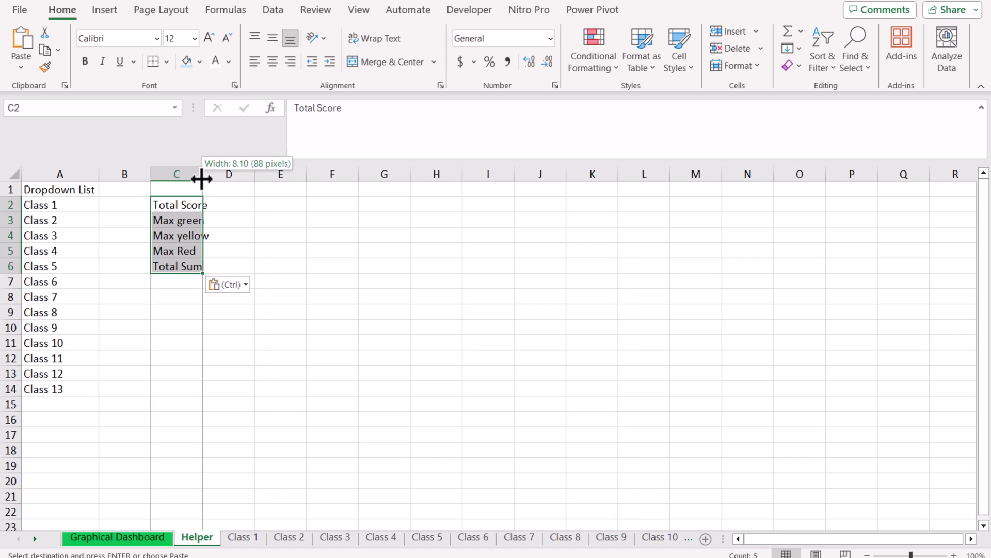
double_click(202, 174)
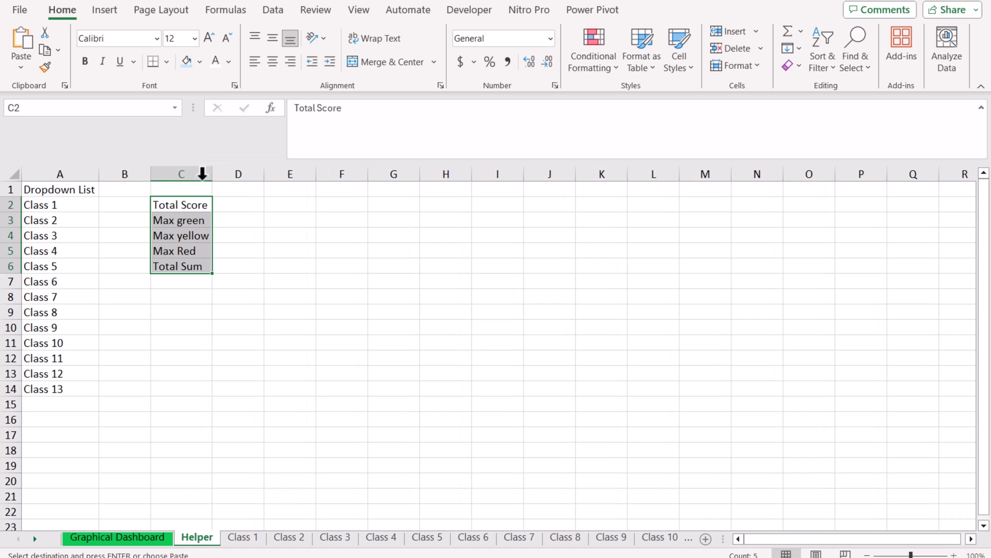
Copy the headers B1:G1 from Class 1 as values into D1 of the Helper sheet and fit columns D to I to their contents.
left_click(238, 539)
scroll(362, 239, "up", 6)
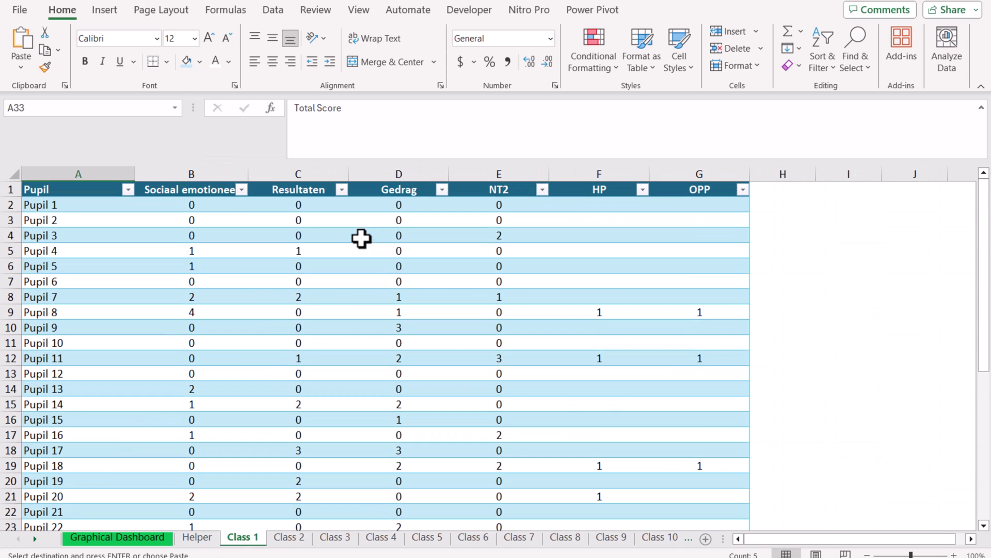
left_click_drag(186, 189, 676, 194)
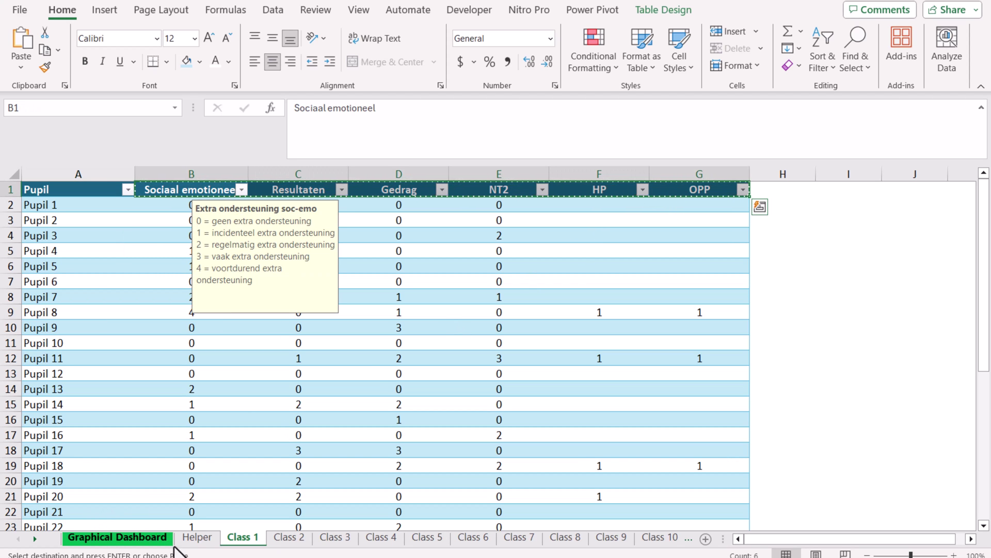
left_click(196, 537)
left_click(228, 191)
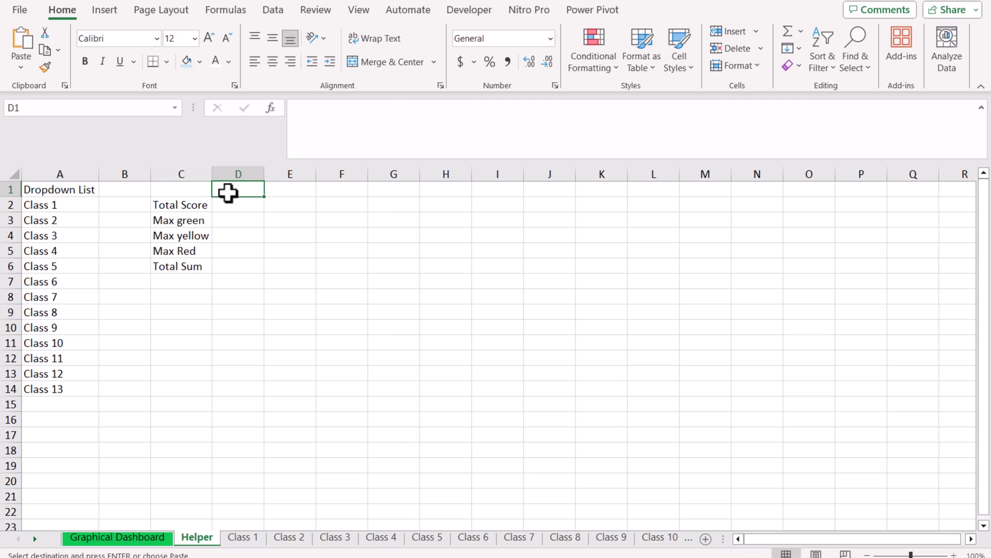
right_click(228, 191)
left_click(287, 172)
left_click_drag(238, 174, 492, 171)
left_click_drag(264, 173, 288, 174)
double_click(288, 174)
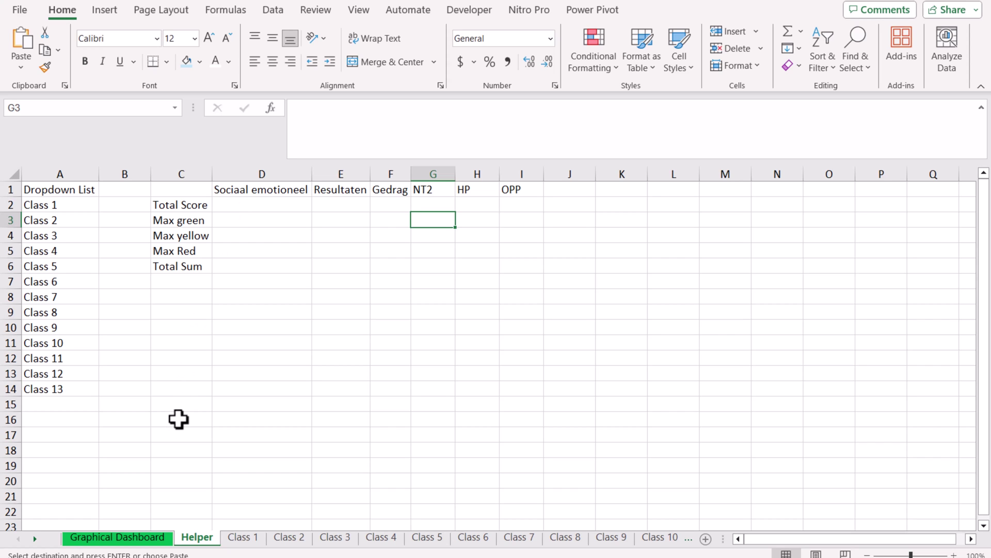
Enter the formula ='Class 1'!B33:G37 in cell D2 of the Helper sheet.
key("Left")
key("Left")
key("Left")
key("Up")
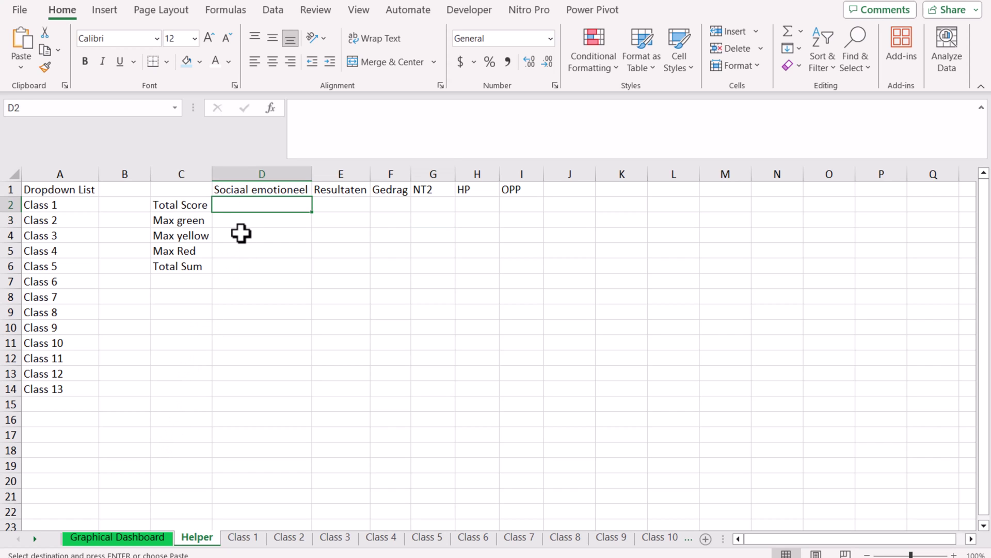
type("=")
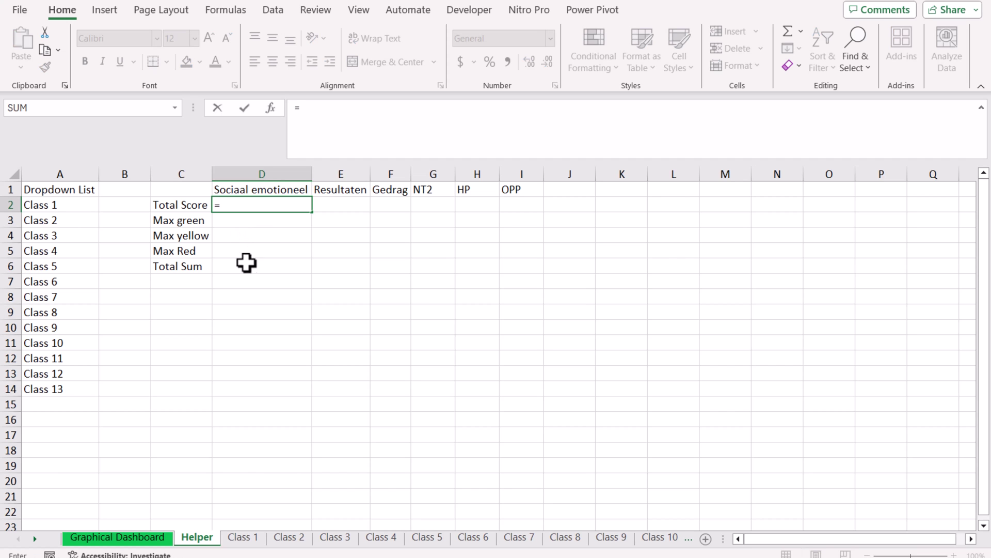
left_click(240, 537)
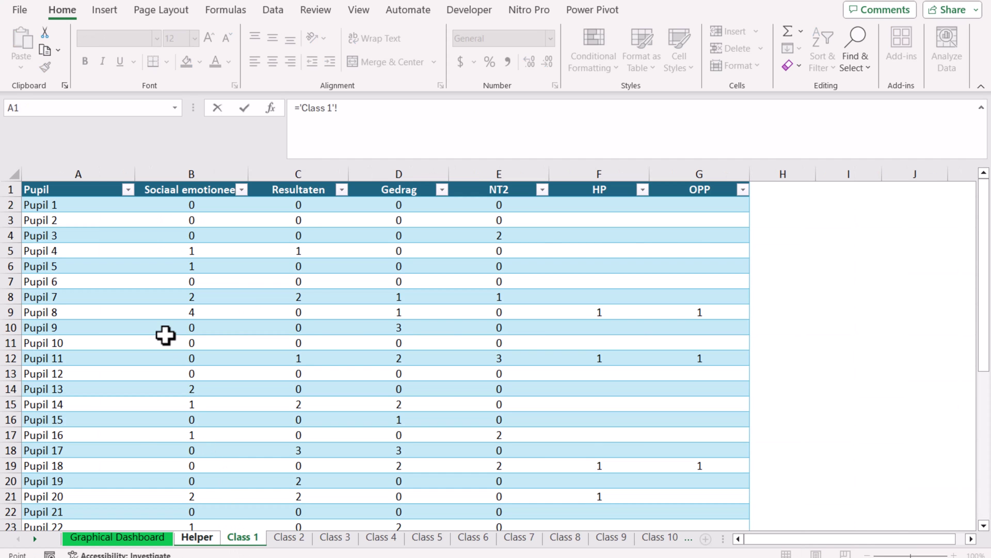
scroll(165, 334, "down", 7)
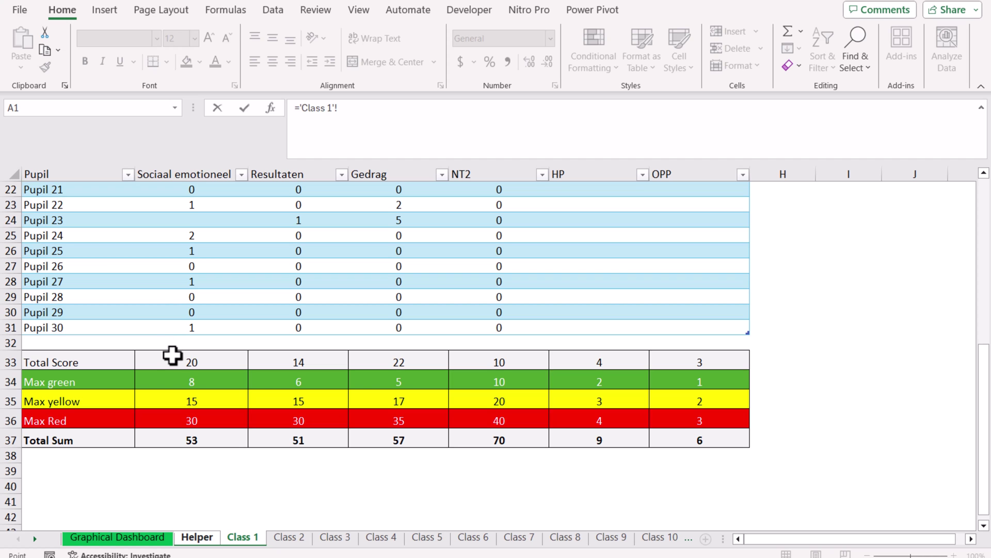
left_click(192, 368)
left_click_drag(192, 367, 670, 448)
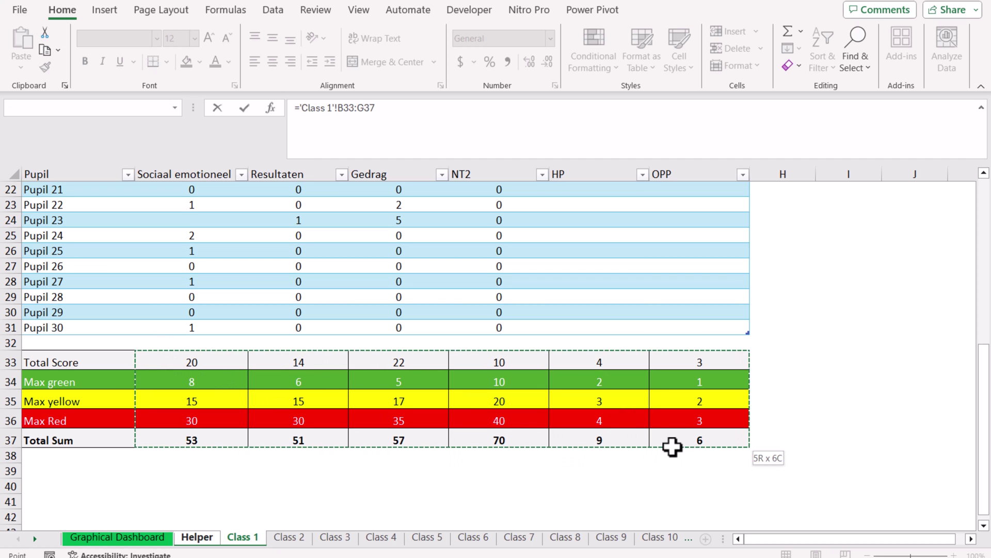
key("Return")
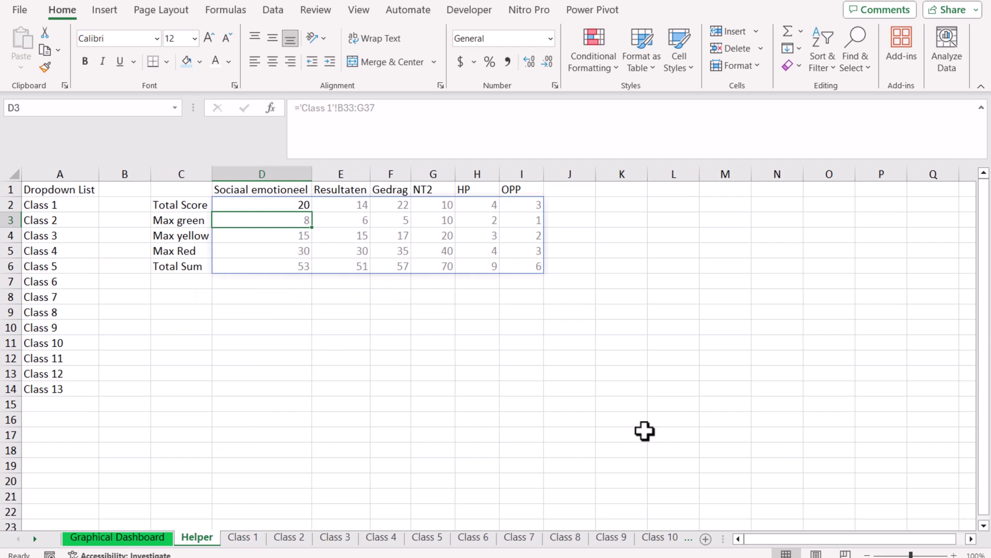
Rewrite the D2 formula on the Helper sheet as concatenated text: ="'"&Class 1&"'!B33:G37".
left_click(265, 204)
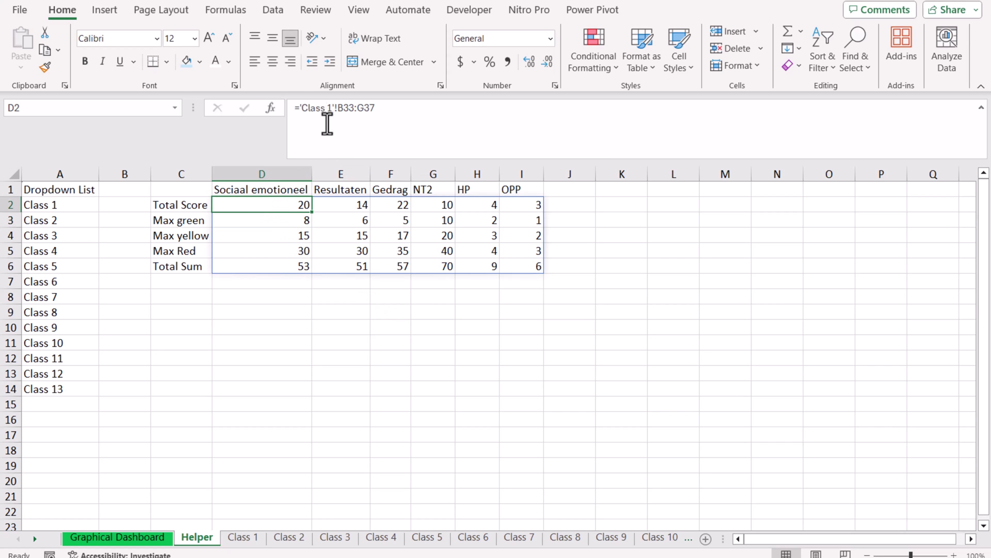
left_click(299, 109)
key("BackSpace")
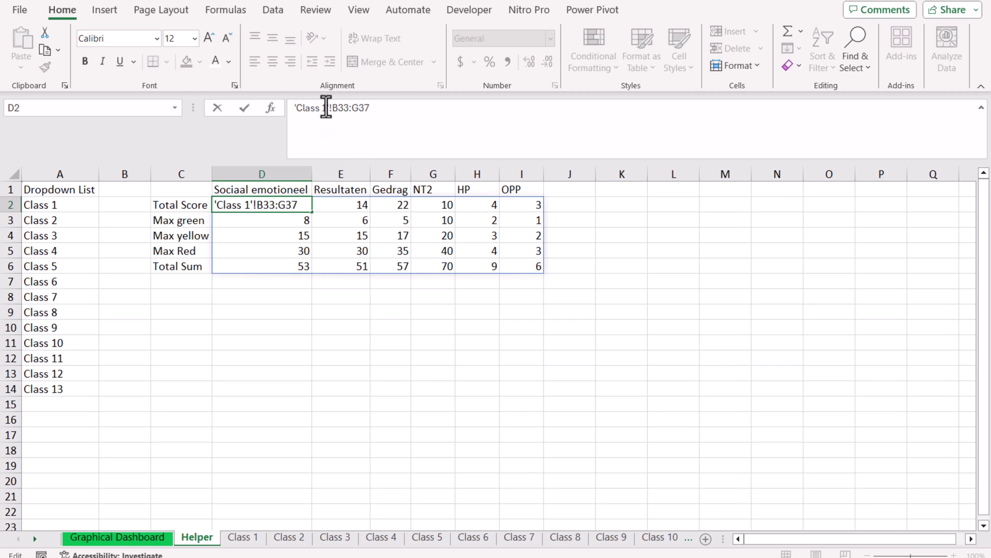
left_click(326, 108)
type("&")
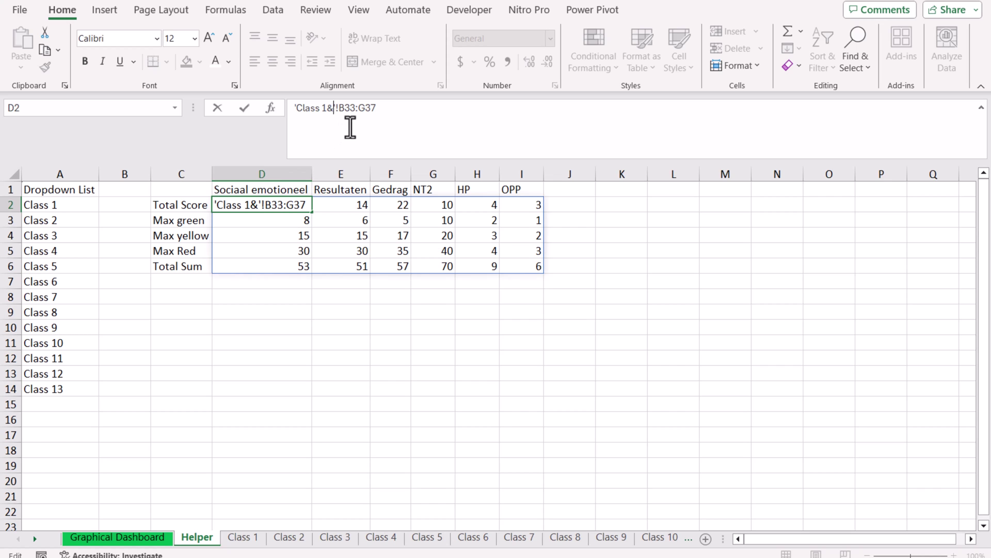
type("\"")
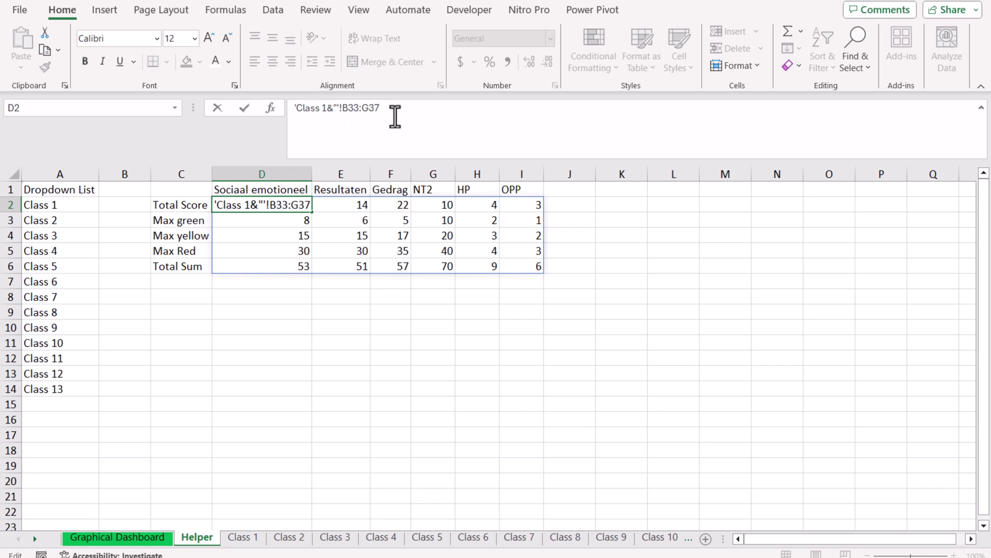
type("\"")
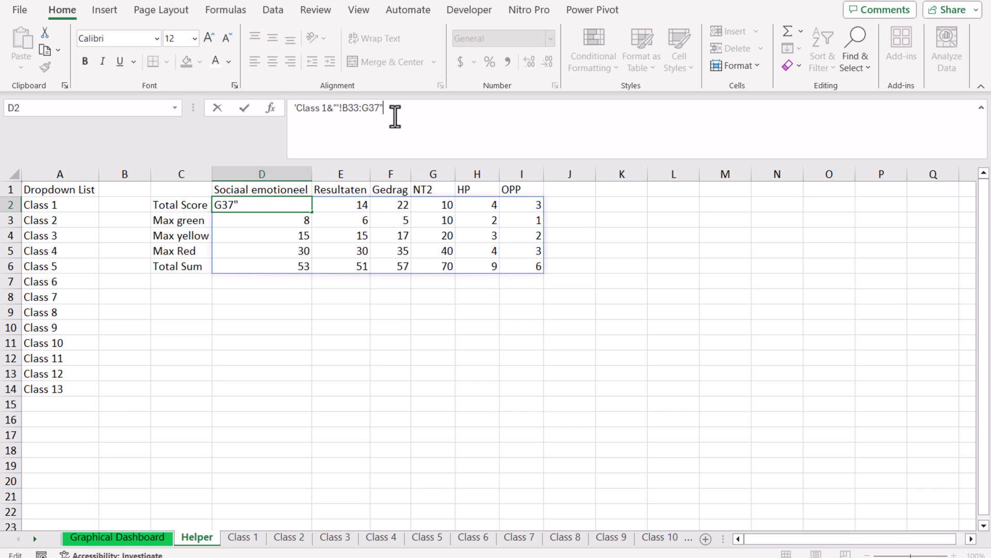
left_click(293, 107)
type("\"")
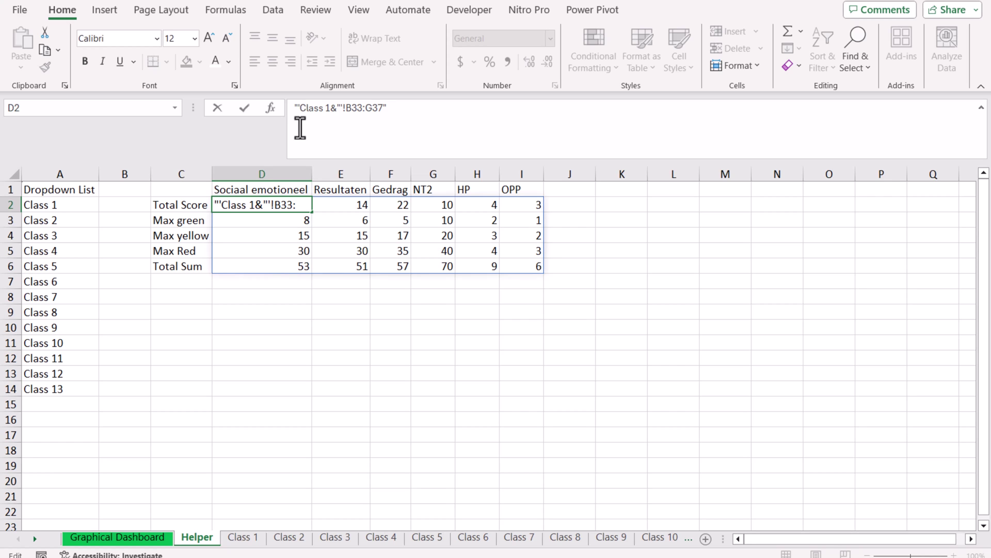
type("\"")
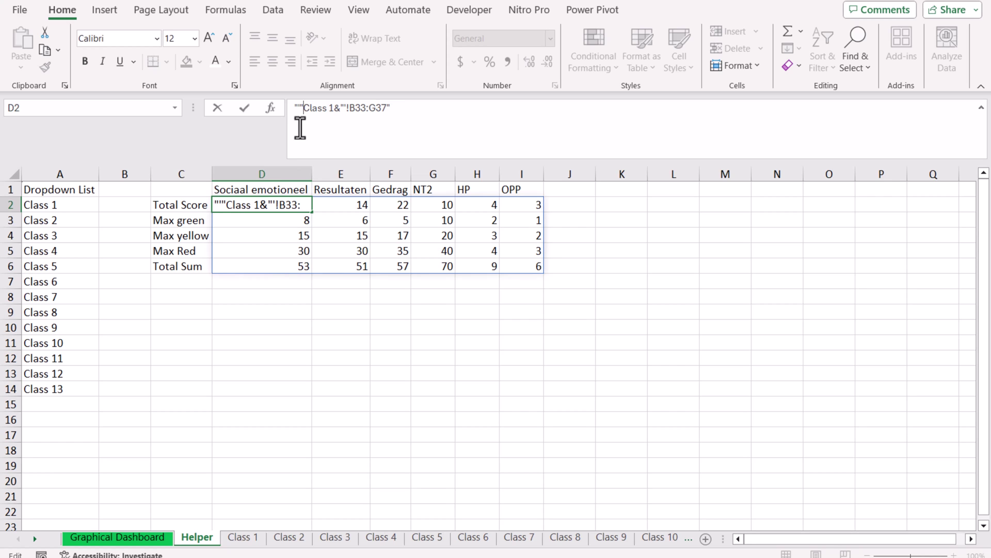
type("&")
key("End")
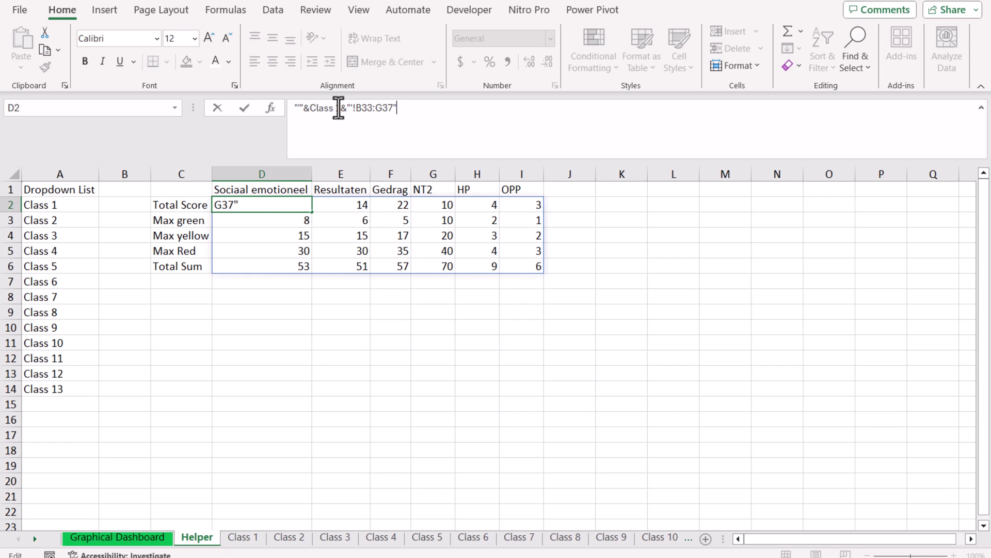
left_click(292, 108)
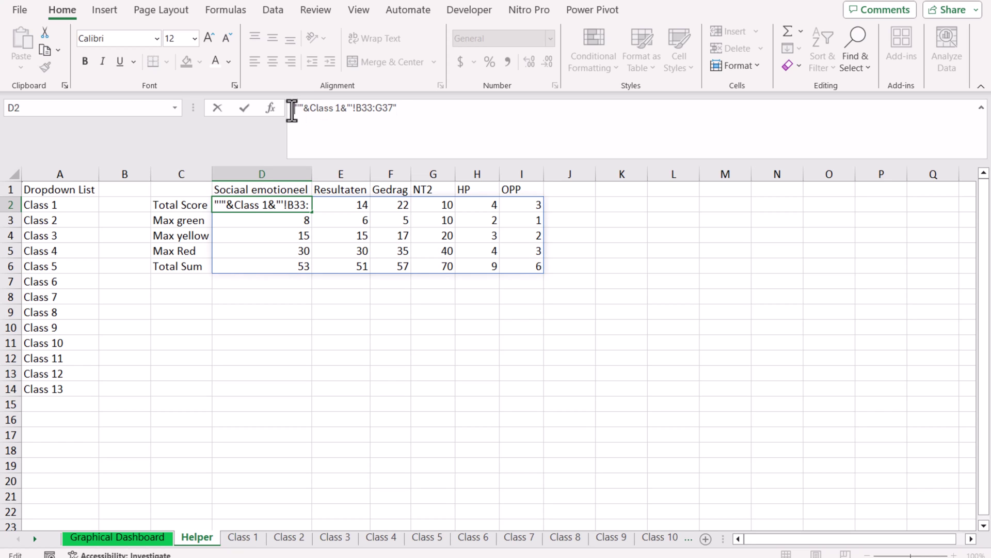
type("=")
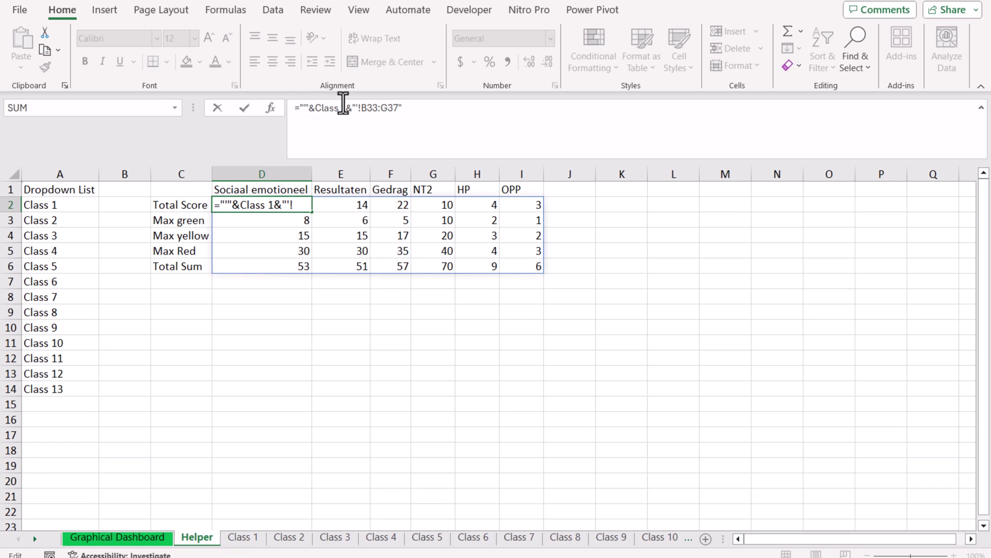
Replace Class 1 in the D2 formula with a reference to the dashboard's dropdown cell, 'Graphical Dashboard'!I4, and commit the formula.
left_click_drag(344, 108, 316, 108)
key("BackSpace")
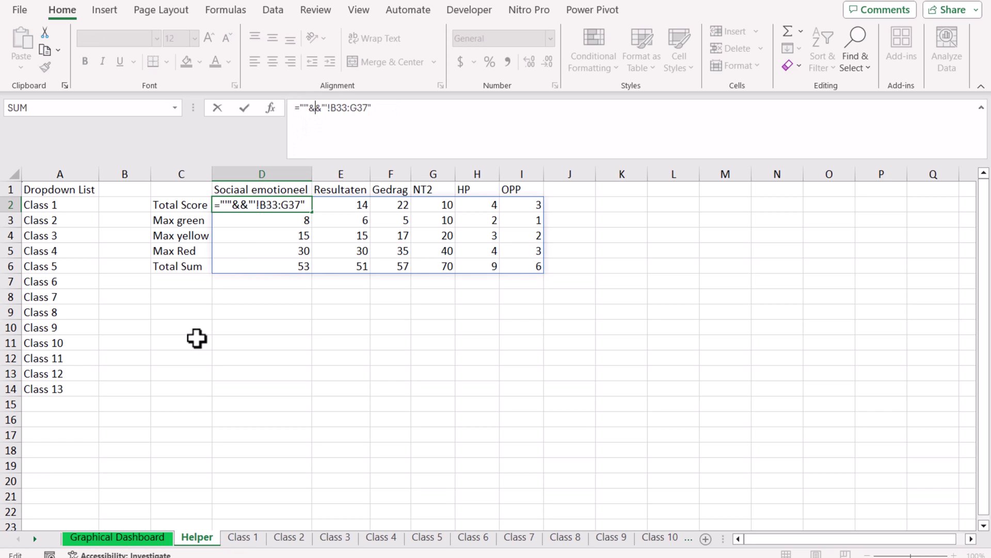
left_click(75, 540)
left_click(244, 228)
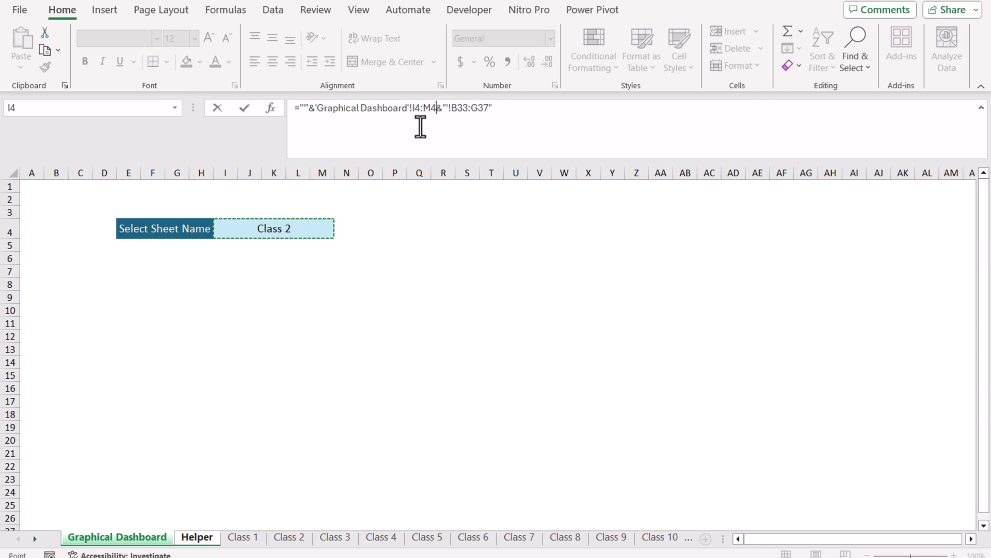
key("BackSpace")
key("BackSpace")
key("BackSpace")
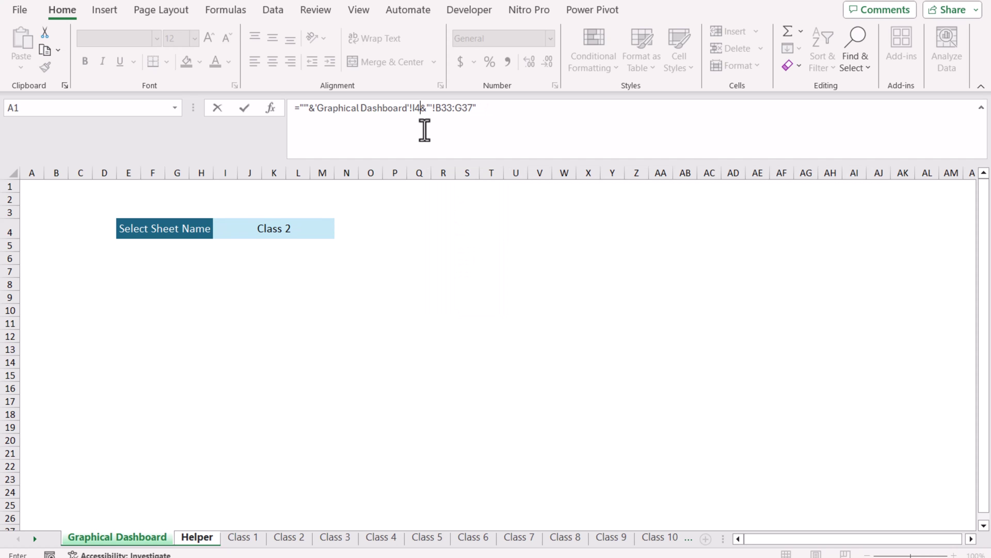
key("Return")
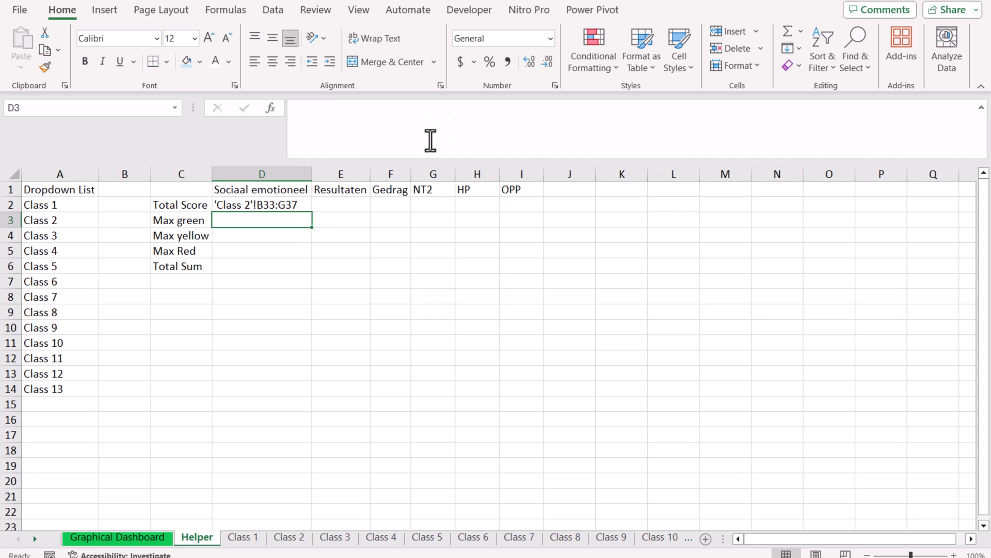
Wrap the text reference in D2 in an INDIRECT function: =INDIRECT("'"&'Graphical Dashboard'!I4&"'!B33:G37").
left_click(298, 207)
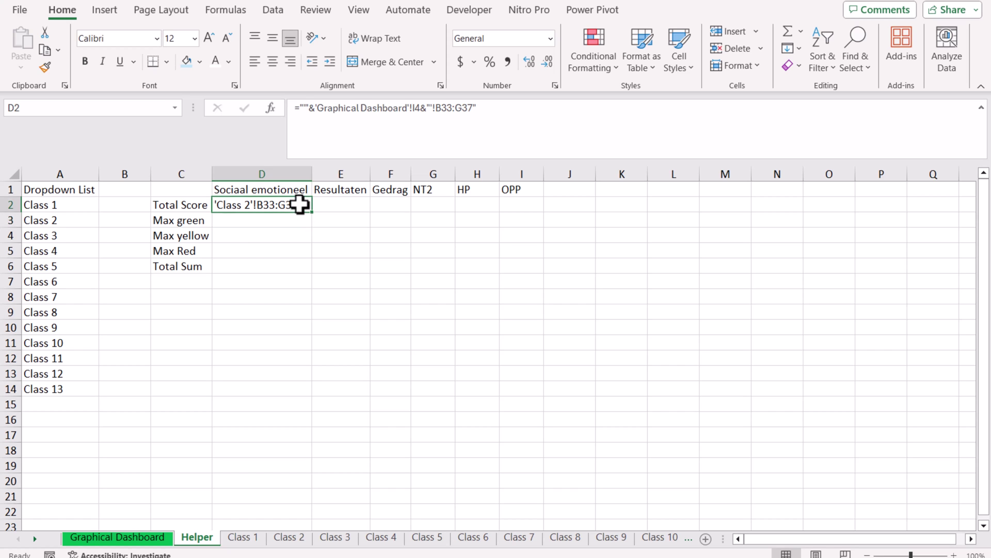
left_click(299, 106)
type("Indirect(")
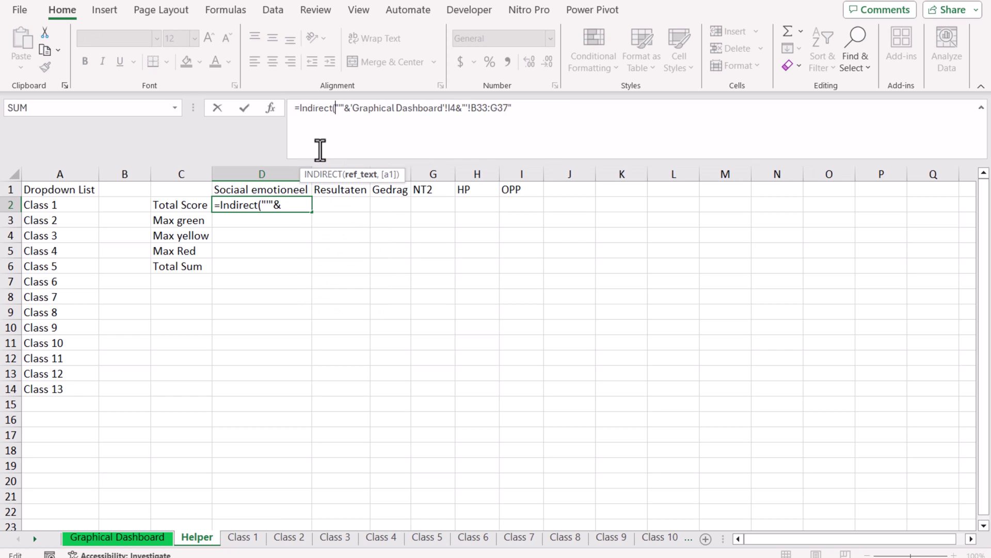
left_click(561, 110)
type(")")
key("Return")
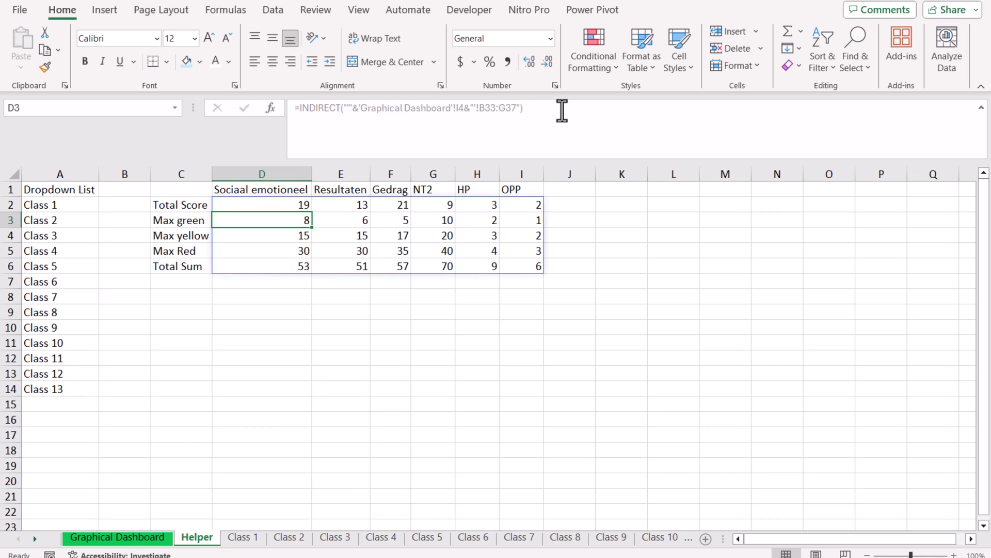
Choose Class 1 in the Graphical Dashboard's sheet-name dropdown and return to the Helper sheet to check the scores.
left_click(161, 537)
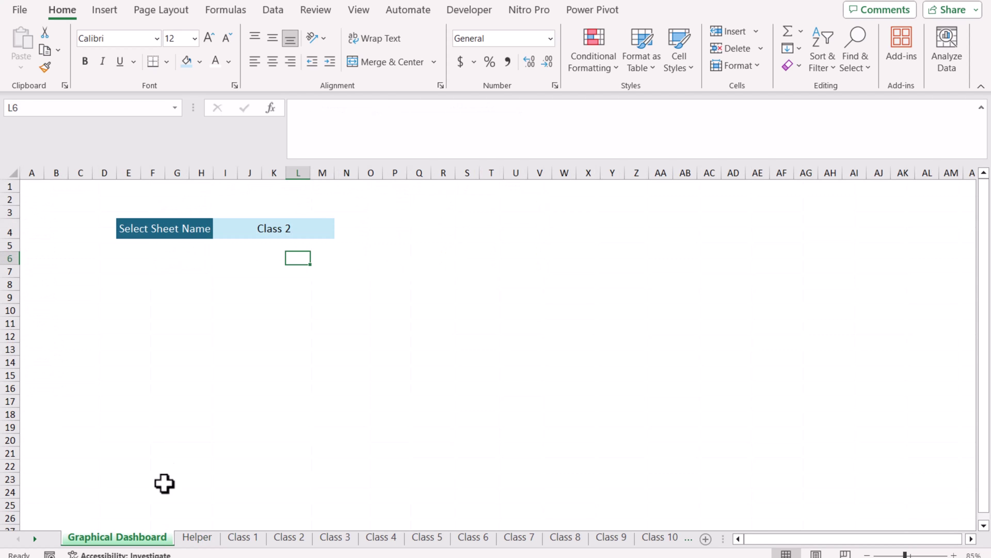
left_click(321, 231)
left_click(340, 232)
left_click(197, 537)
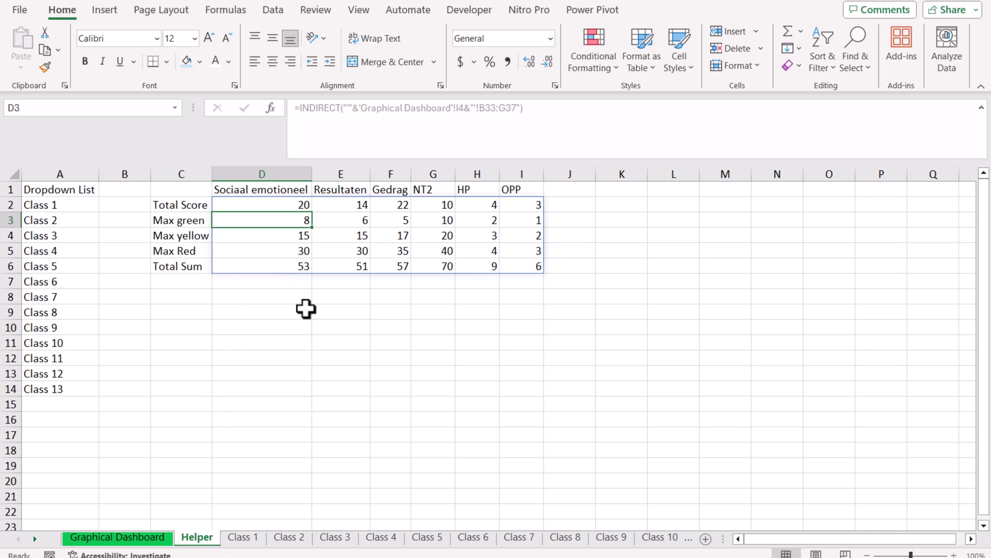
Append *RANDBETWEEN(1,1) to the INDIRECT formula in D2 of the Helper sheet.
left_click(278, 205)
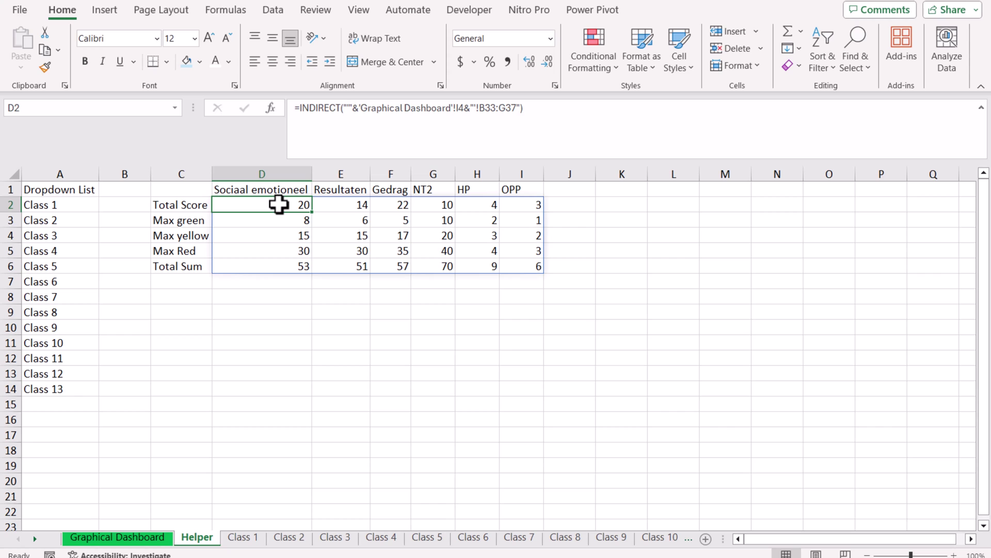
left_click(564, 119)
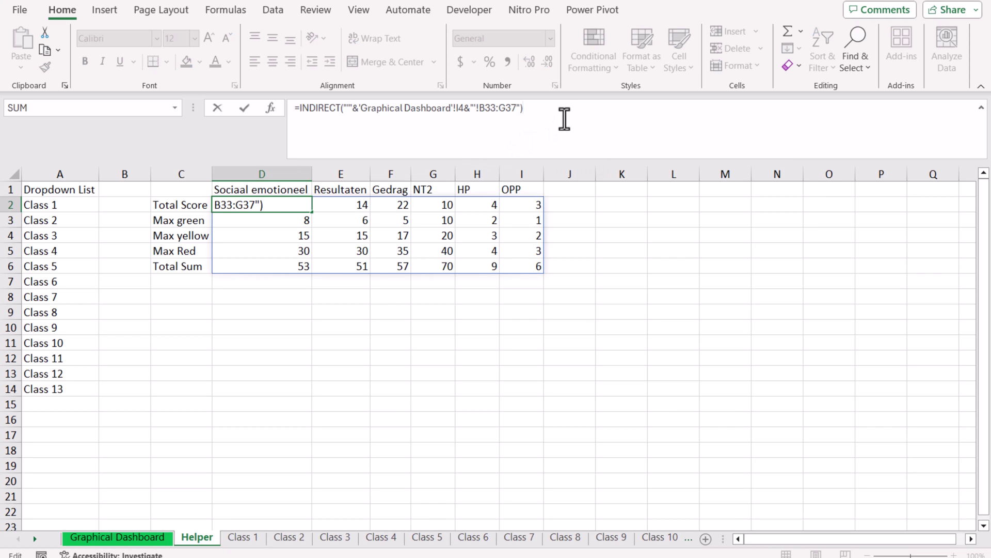
type("*randb")
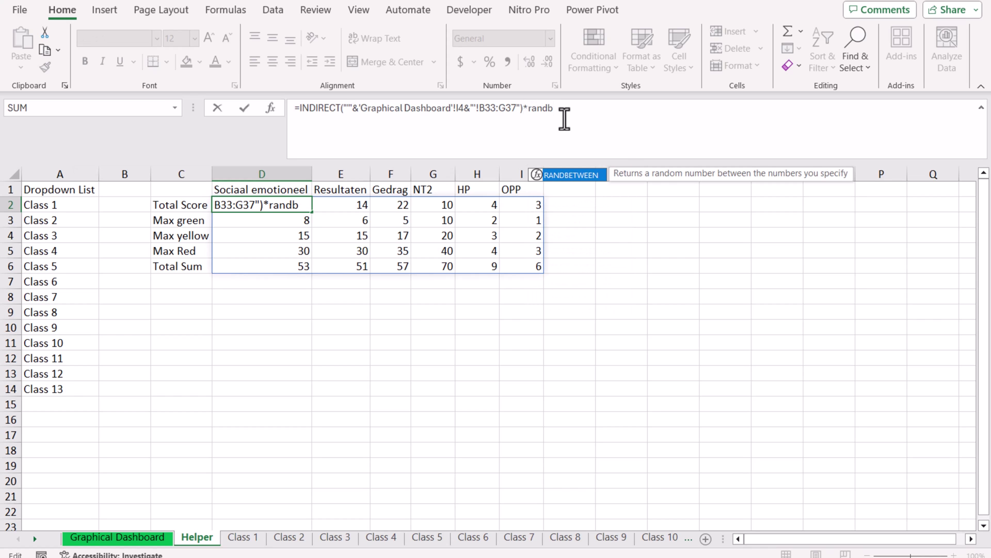
double_click(555, 175)
type("1,1")
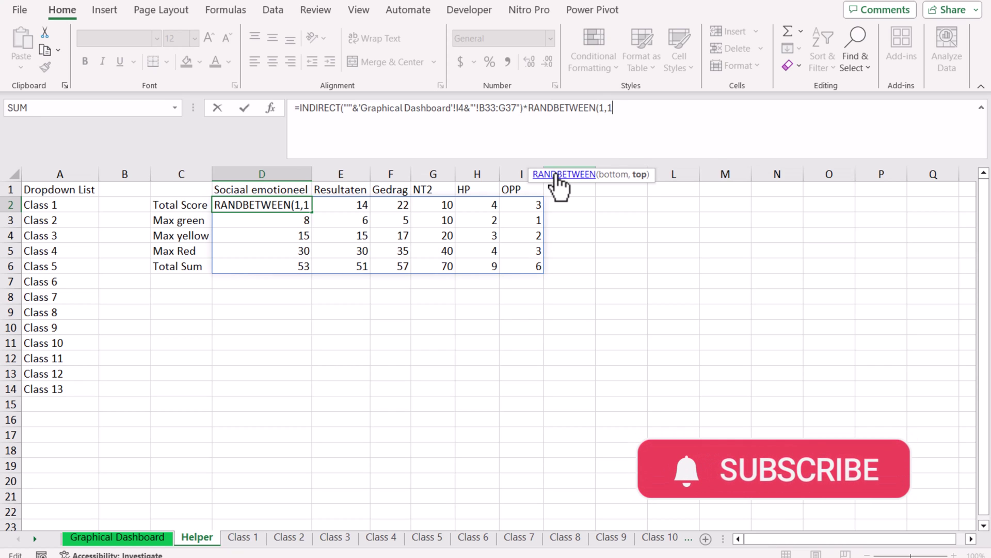
key("Return")
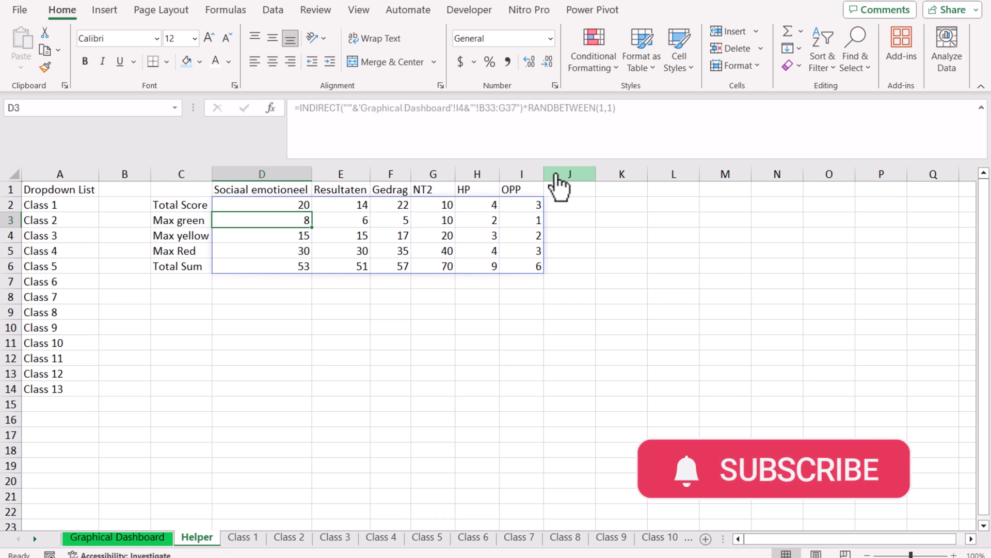
left_click(287, 207)
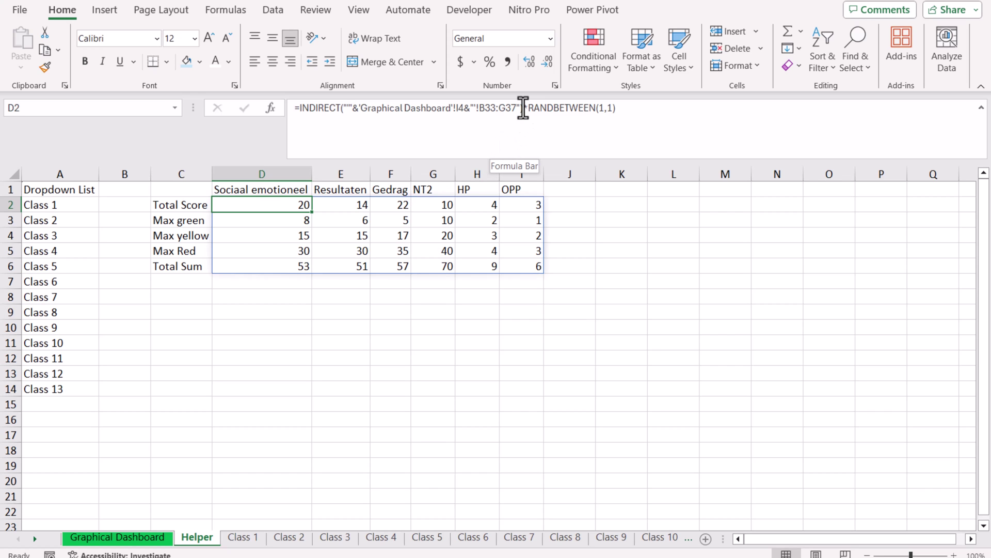
left_click_drag(527, 107, 639, 107)
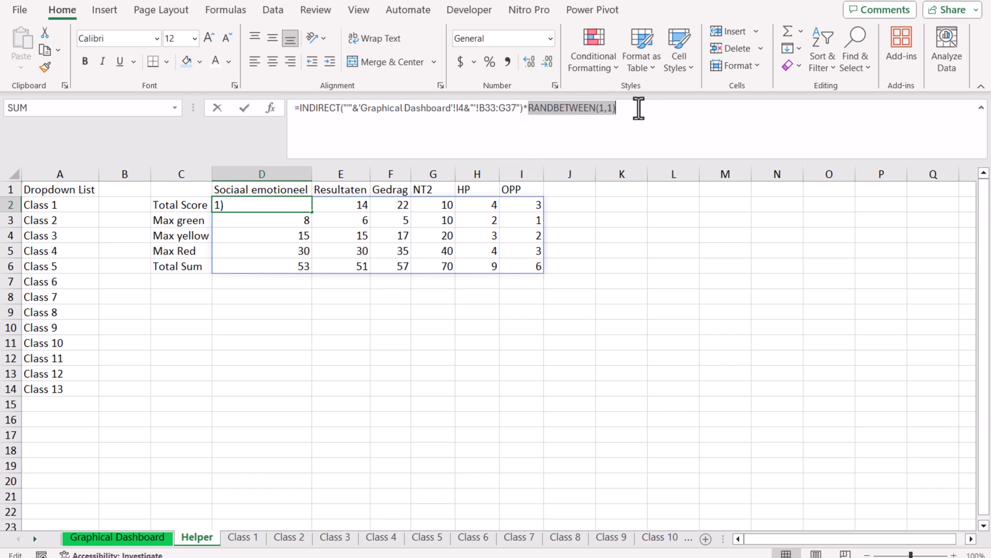
key("Escape")
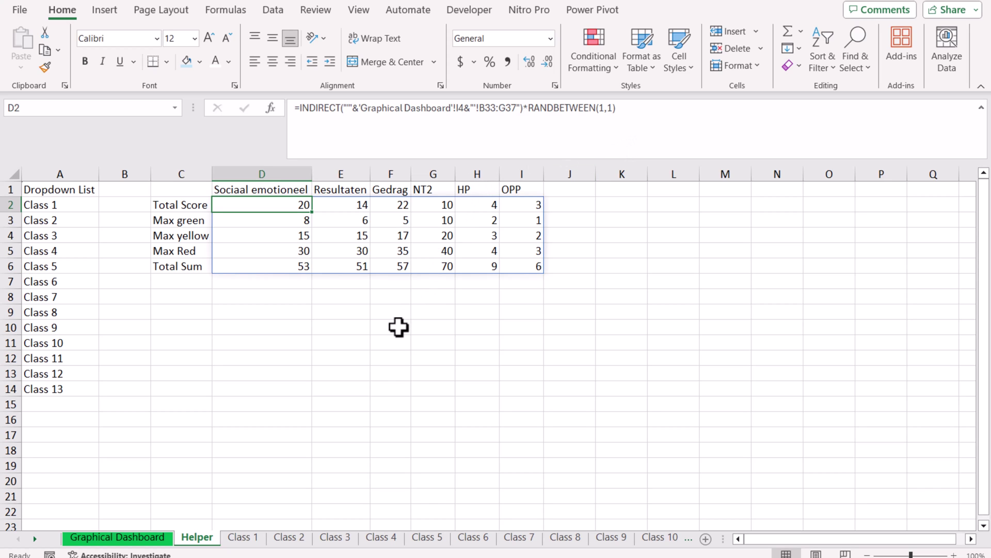
Enter the labels Total Score, Needle and Remaining in C8:C10 of the Helper sheet.
left_click(274, 331)
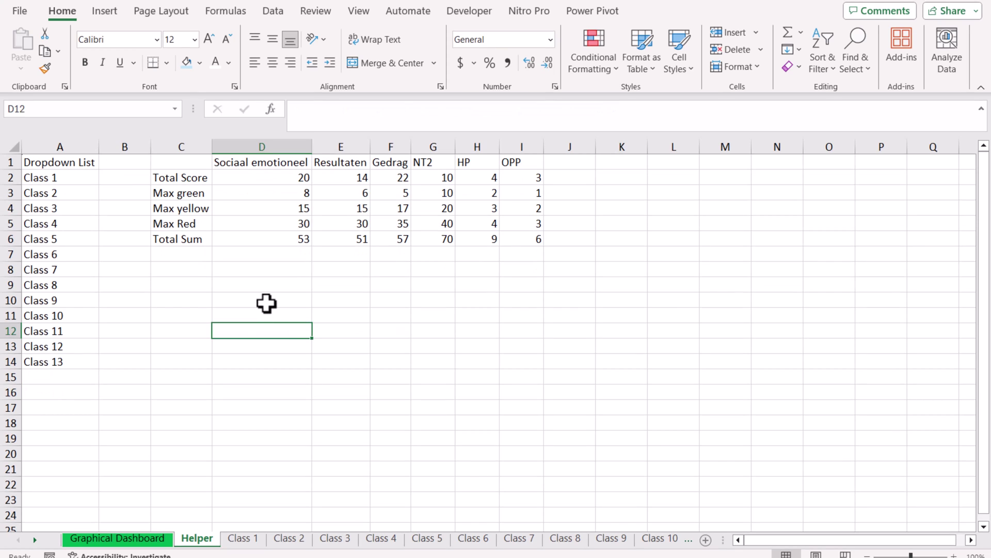
left_click(192, 273)
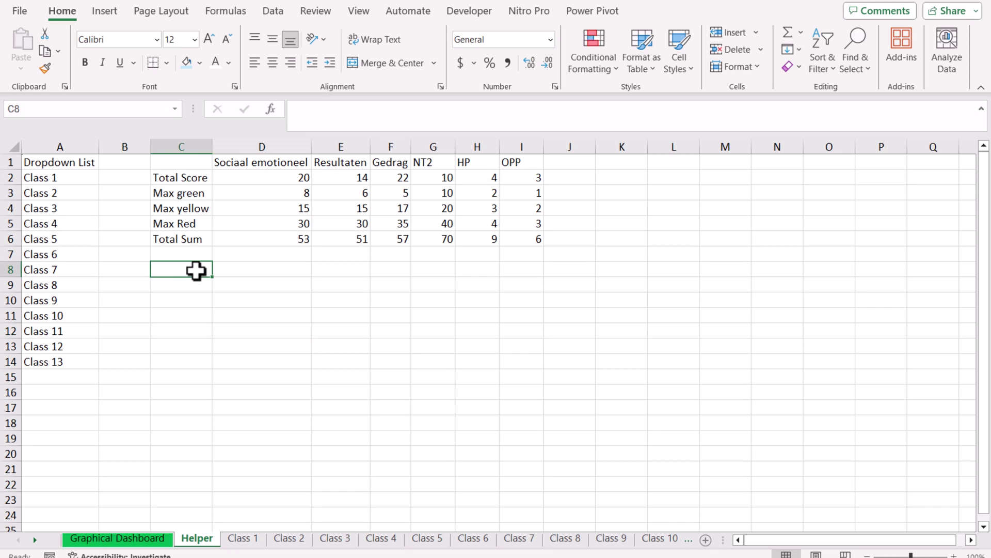
type("Total Score")
key("Return")
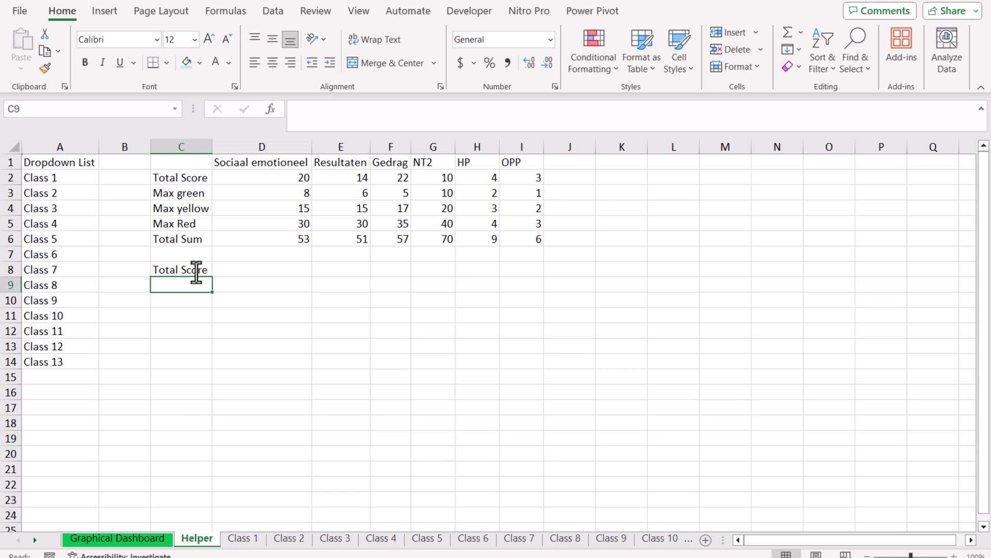
type("Needle")
key("Return")
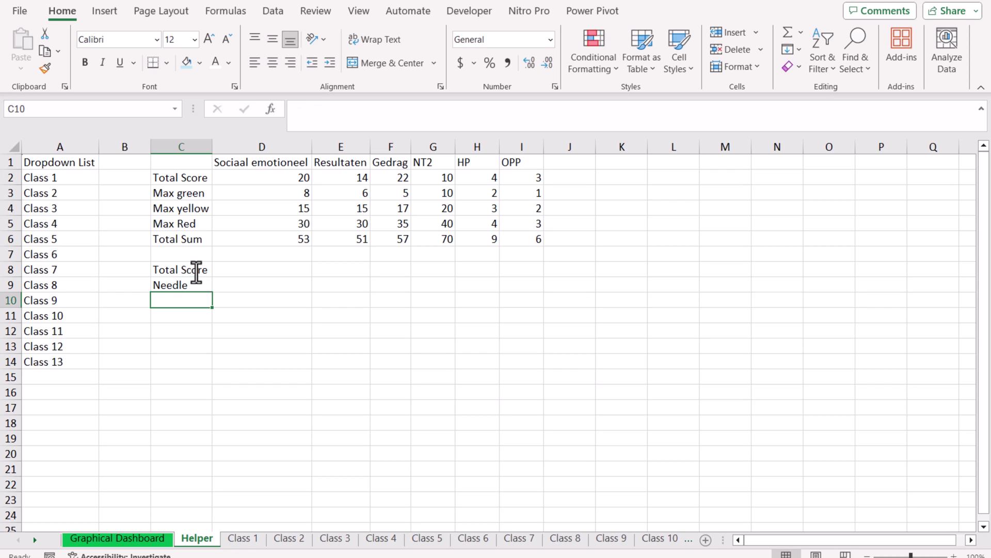
type("Re")
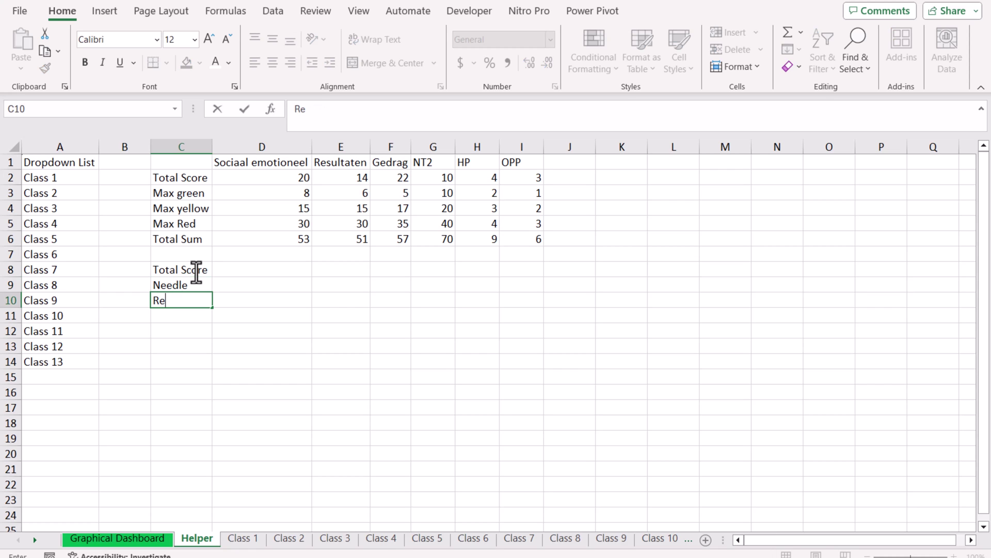
type("maining")
key("Return")
Link D8, beside the new Total Score label, to the Sociaal emotioneel total score with =D2.
left_click(231, 268)
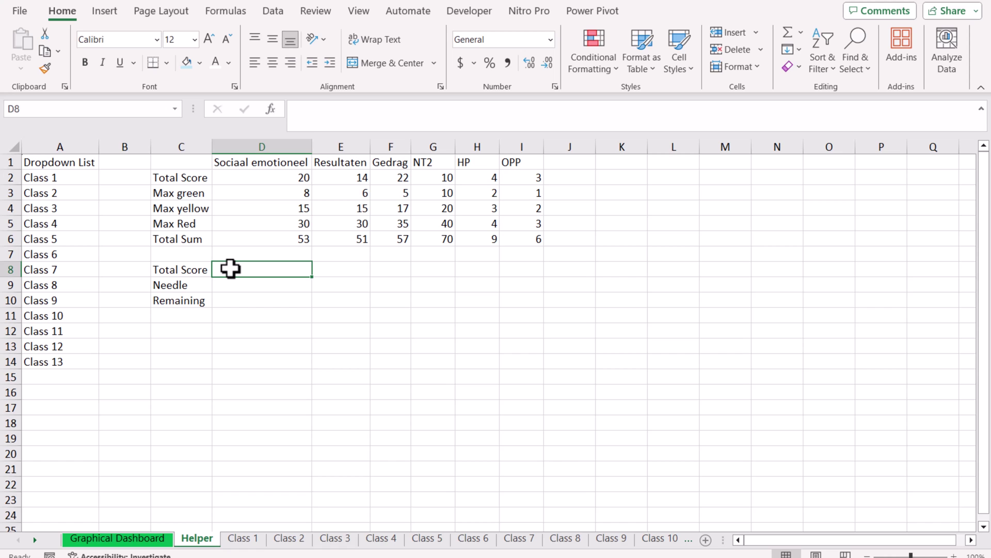
type("=")
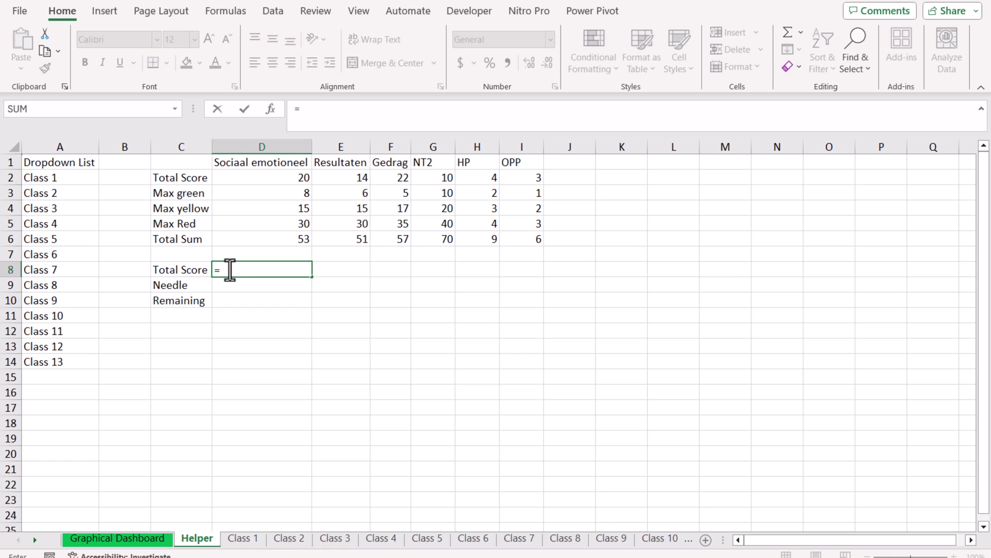
left_click(288, 176)
key("Return")
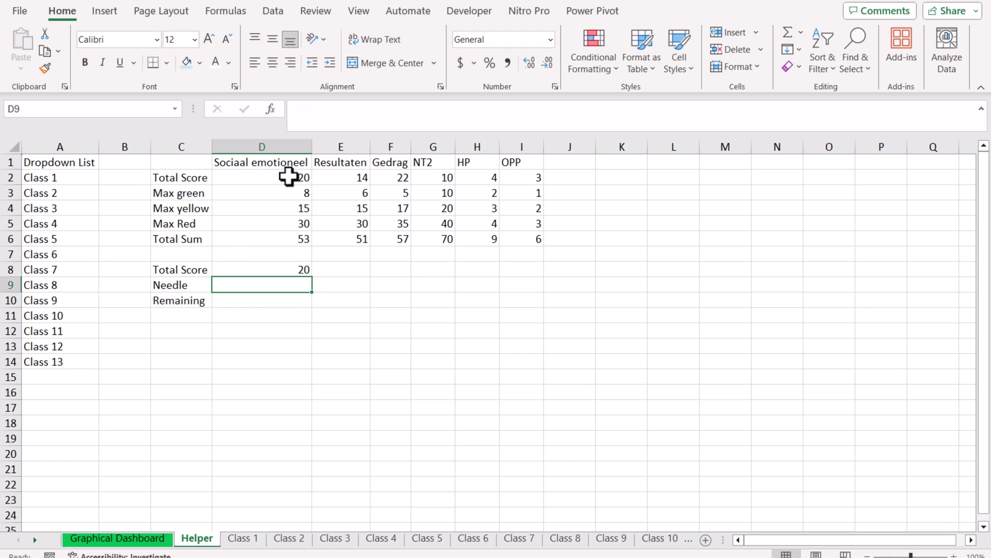
Enter 1.5 as the Needle value in D9 and =SUM(D3:D6)-D8 as the Remaining formula in D10.
type("1.5")
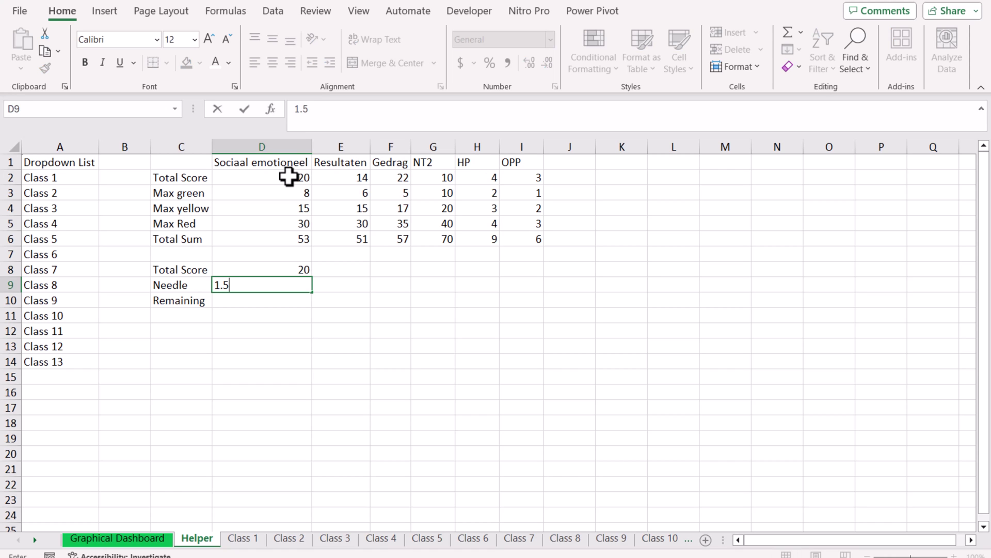
key("Return")
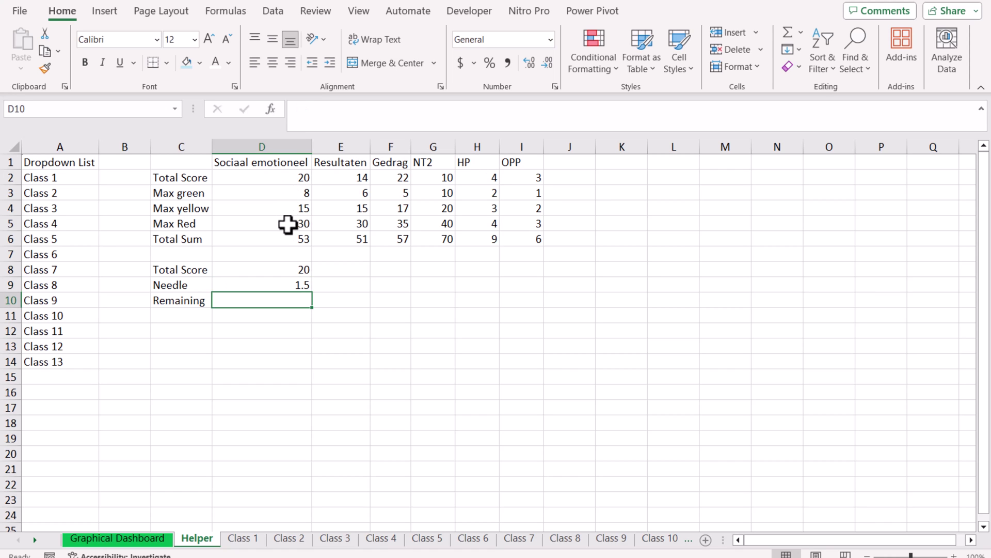
type("=sum")
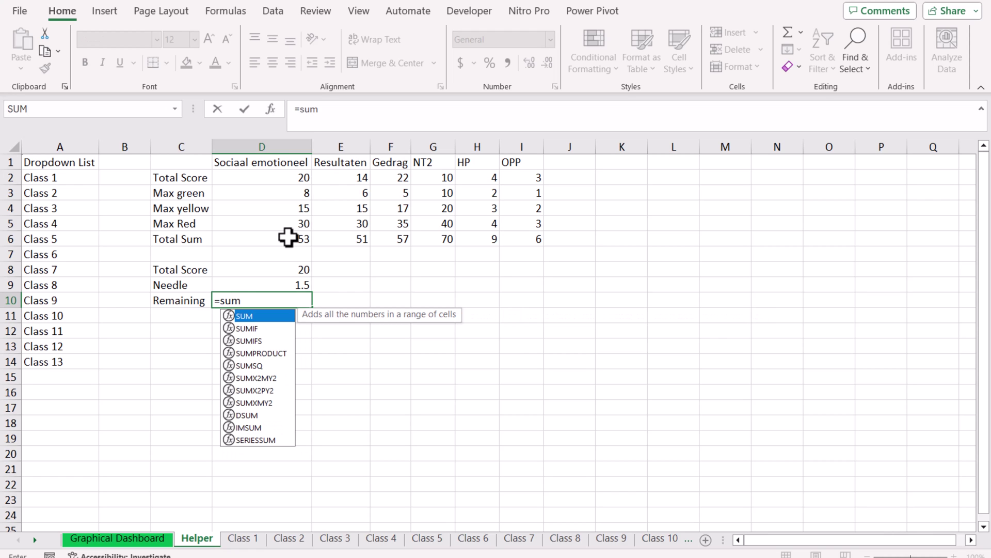
type("(")
left_click_drag(280, 195, 286, 238)
type(")")
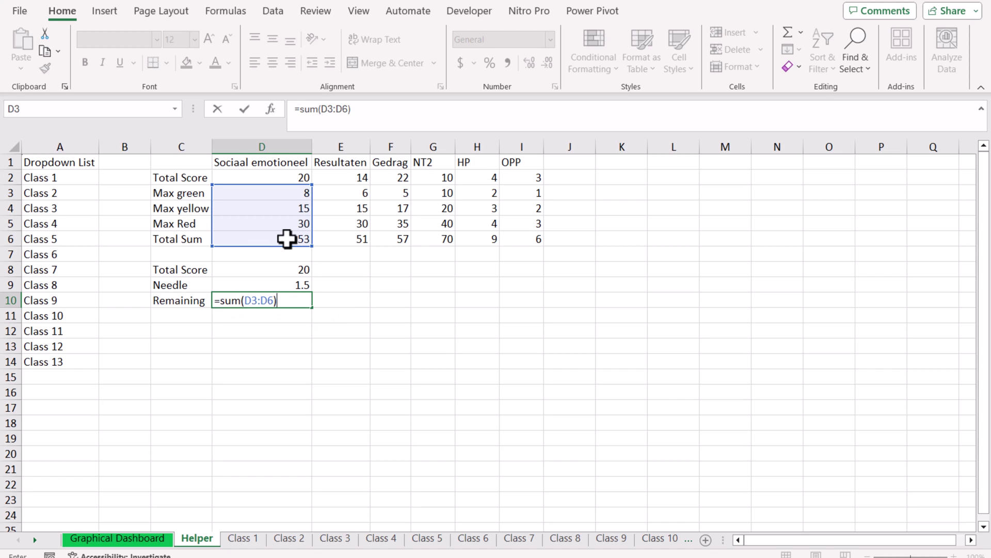
type("-")
left_click(285, 271)
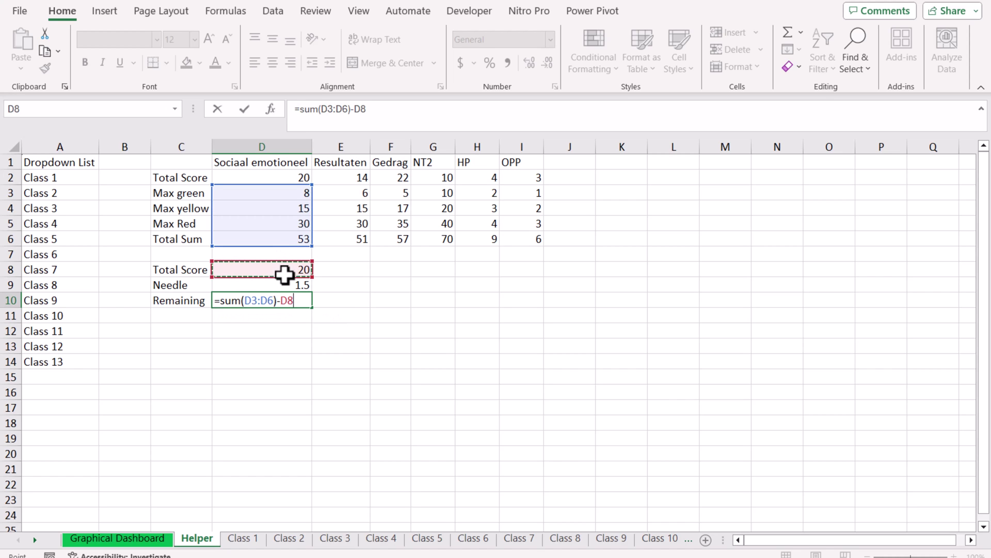
key("Return")
Fill the Total Score, Needle and Remaining cells D8:D10 across to the OPP column, through I10.
left_click(293, 274)
left_click_drag(293, 274, 526, 299)
left_click(401, 335)
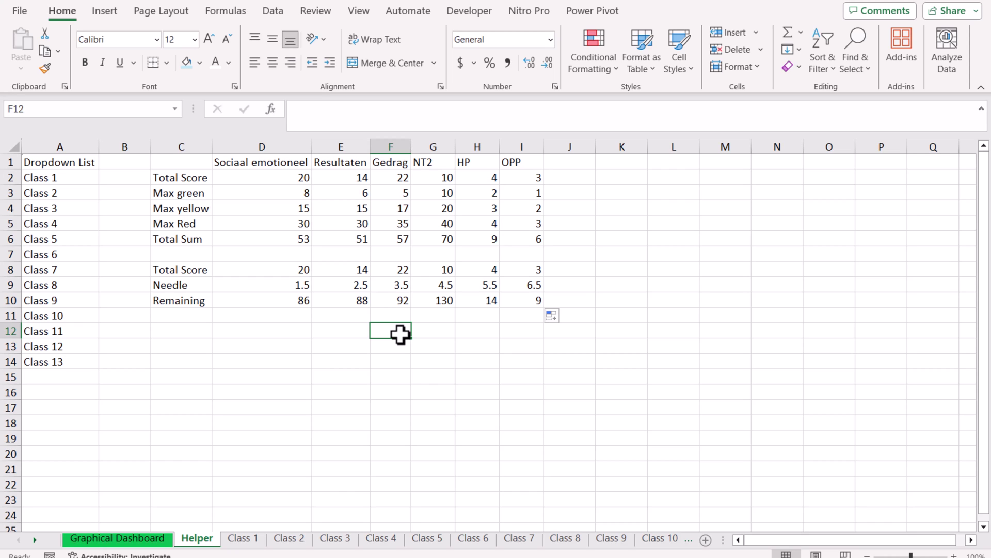
left_click(394, 368)
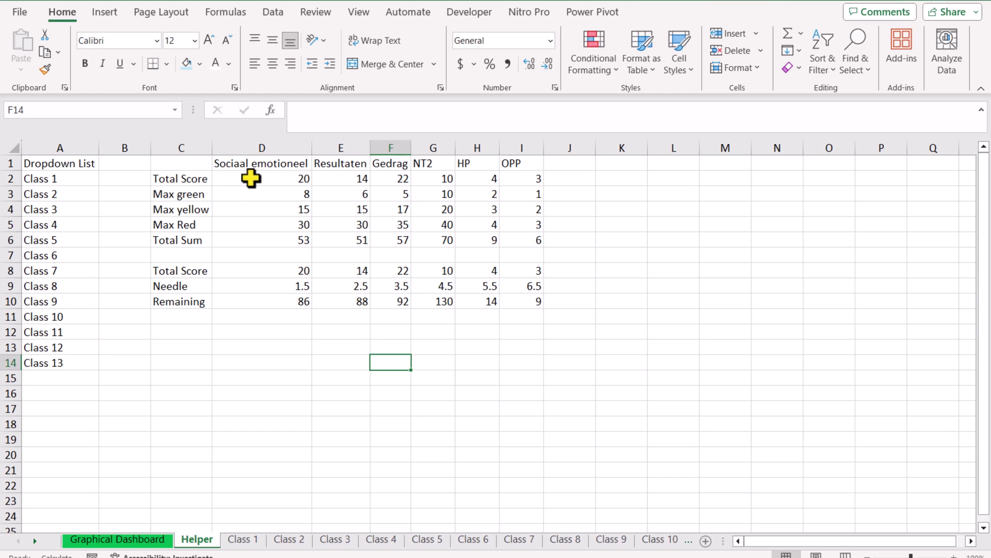
Insert a doughnut chart from C3:D6, the Sociaal emotioneel maximum values and Total Sum.
left_click_drag(202, 192, 252, 237)
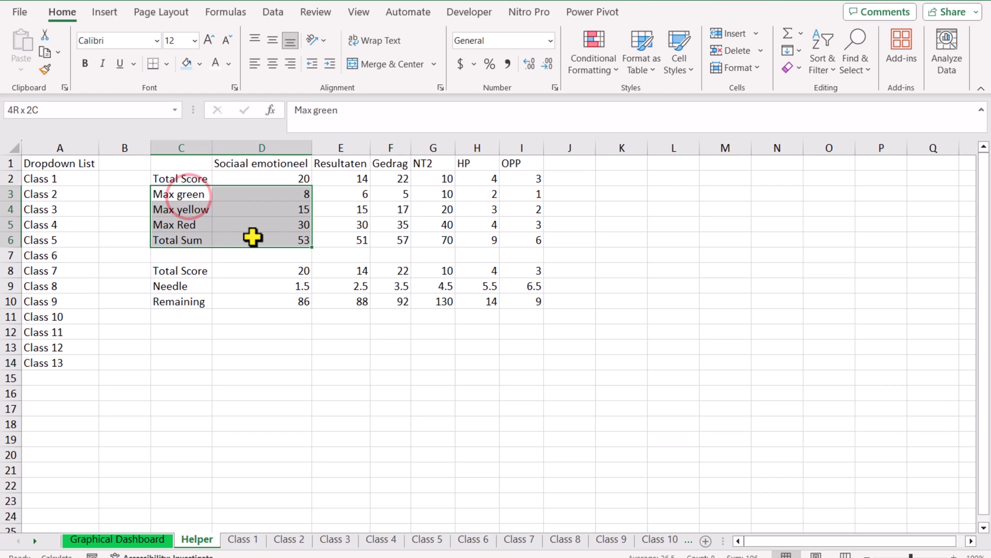
left_click(110, 17)
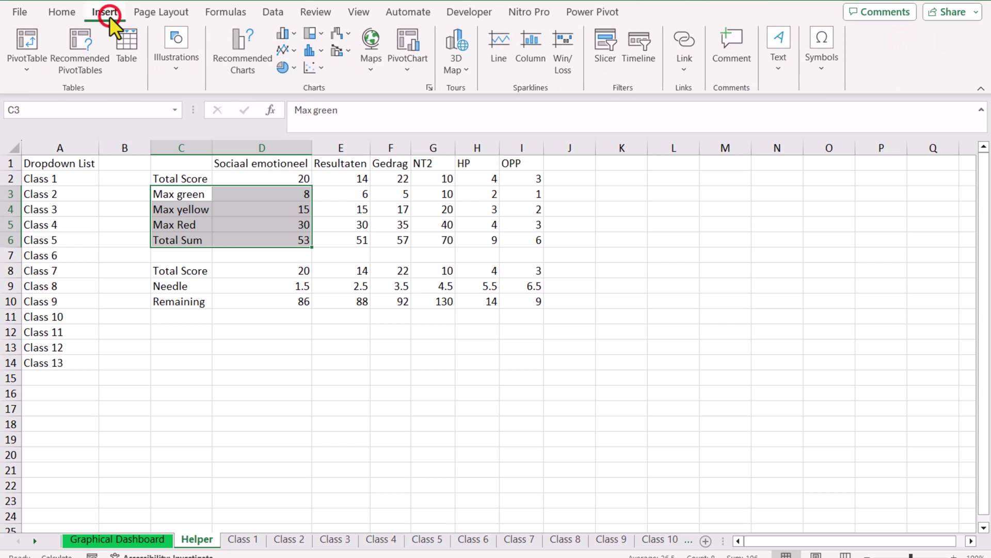
left_click(293, 68)
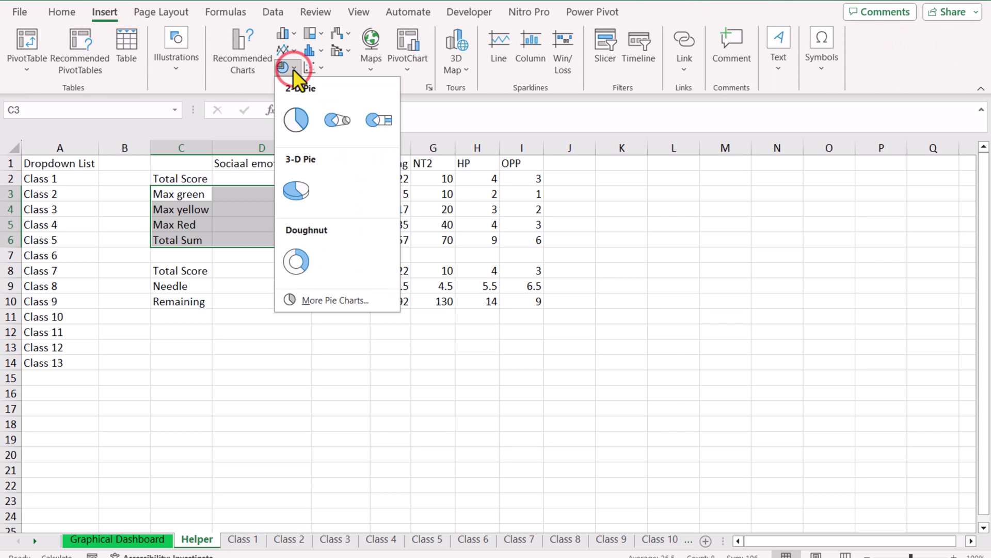
left_click(306, 268)
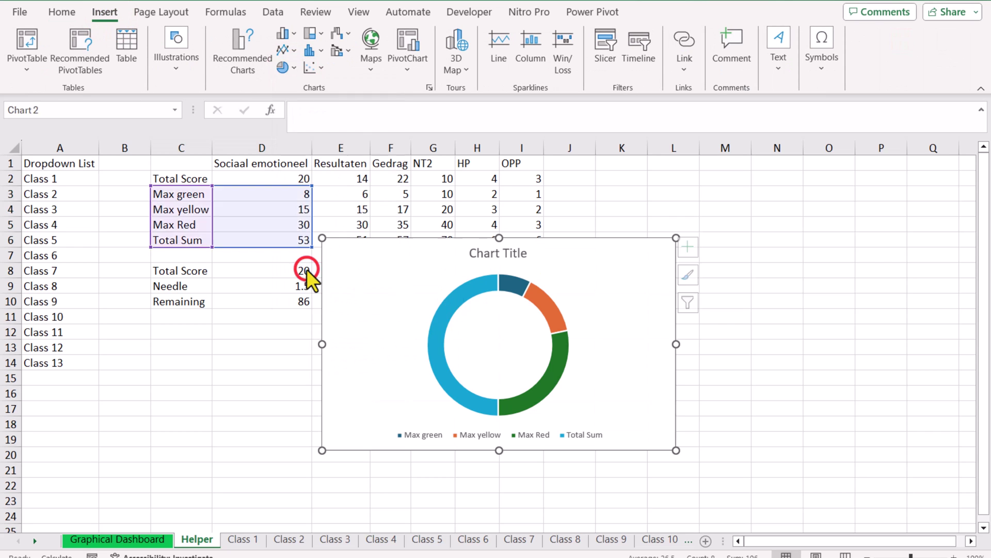
Format the doughnut series with a 50% hole size and a first slice angle of 270°.
right_click(554, 379)
left_click(627, 542)
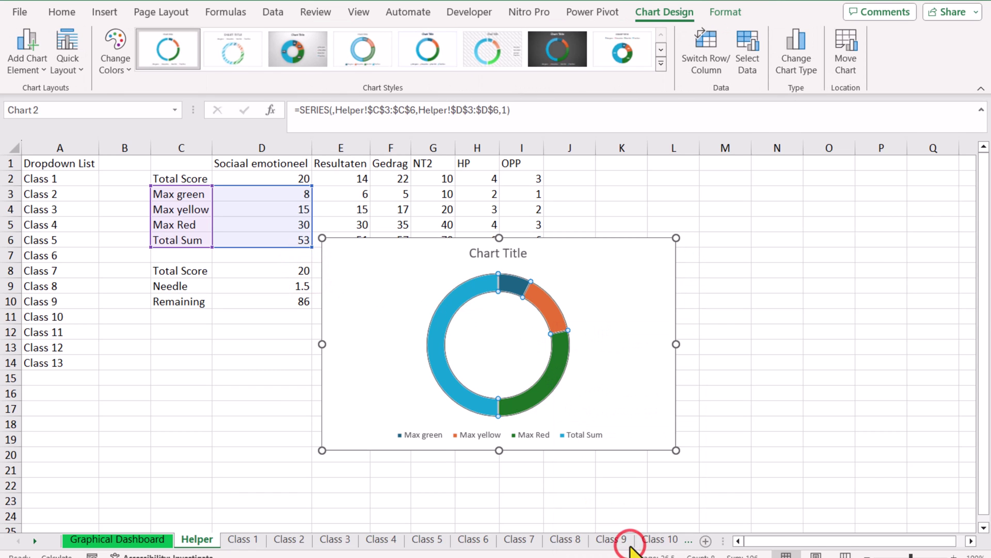
double_click(935, 334)
type("50")
key("Return")
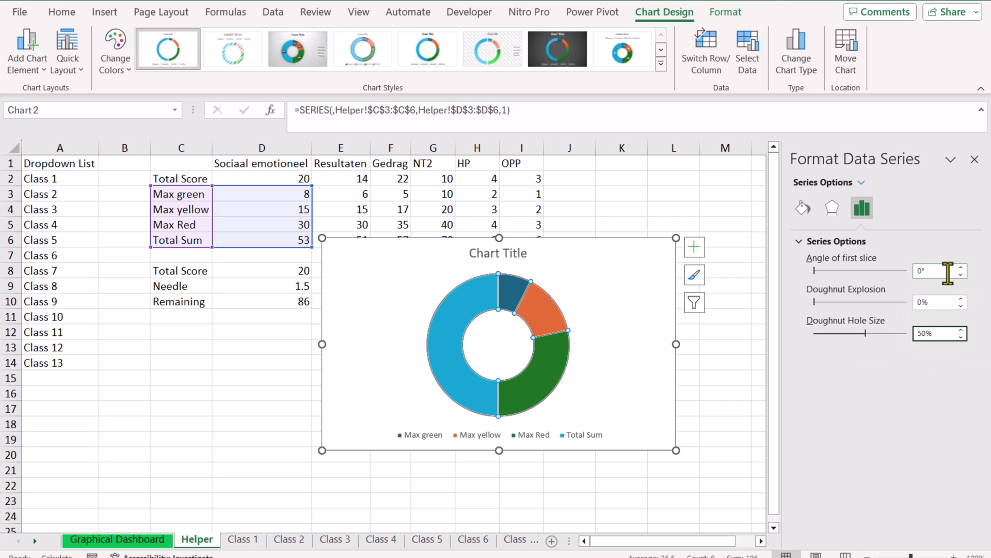
left_click_drag(944, 271, 910, 274)
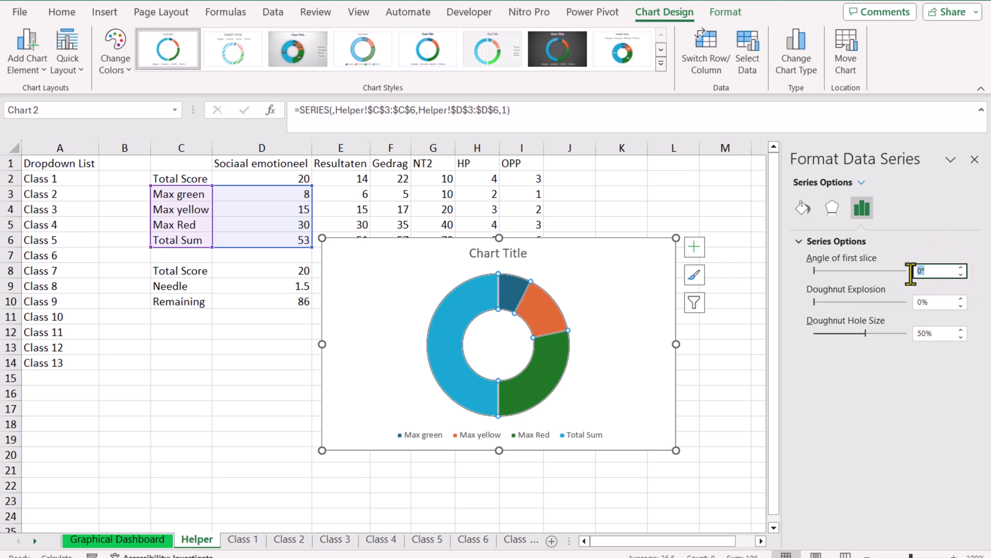
type("270")
key("Return")
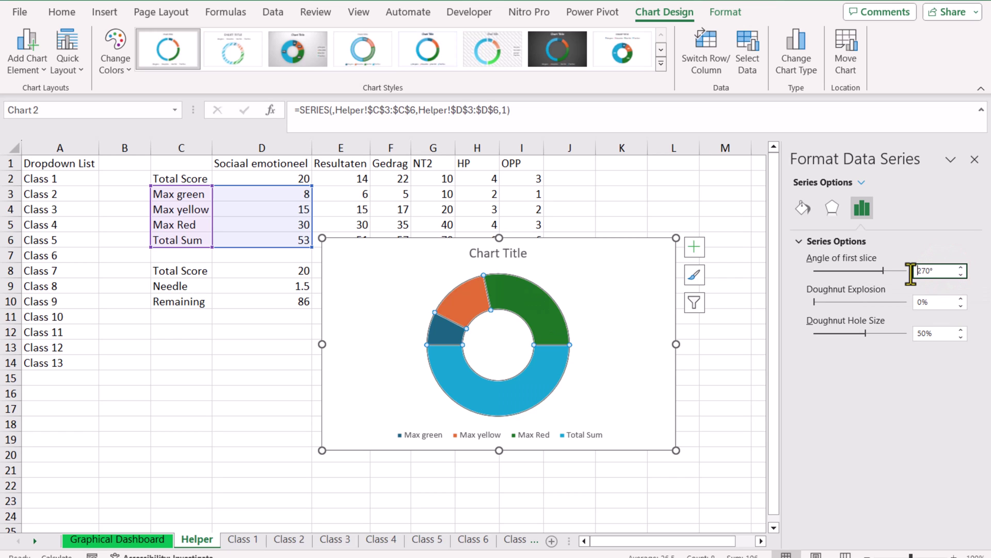
Add a second chart data series named Needle with the values =Helper!$D$8:$D$10.
left_click(749, 63)
left_click(153, 298)
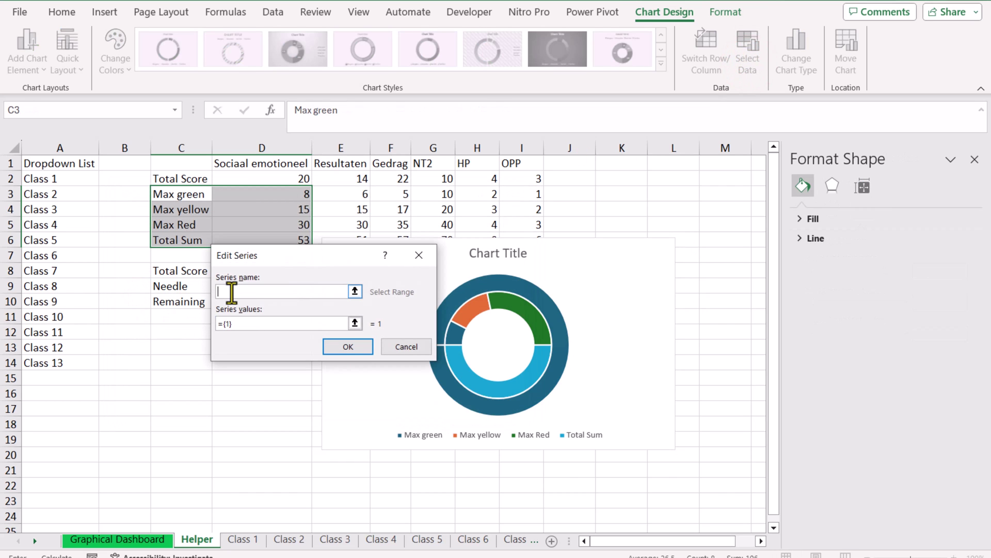
type("Needle")
left_click_drag(240, 326, 197, 313)
key("BackSpace")
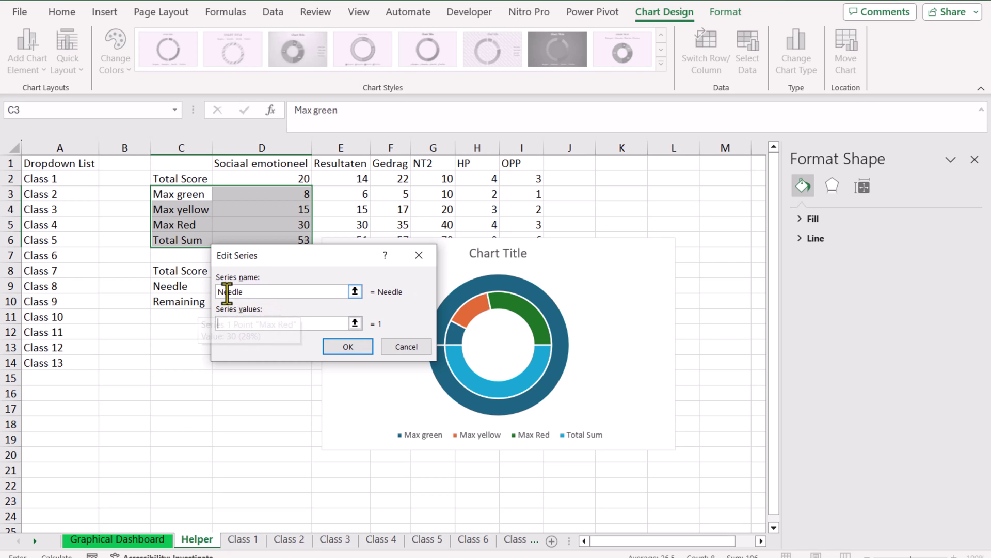
left_click_drag(250, 258, 400, 227)
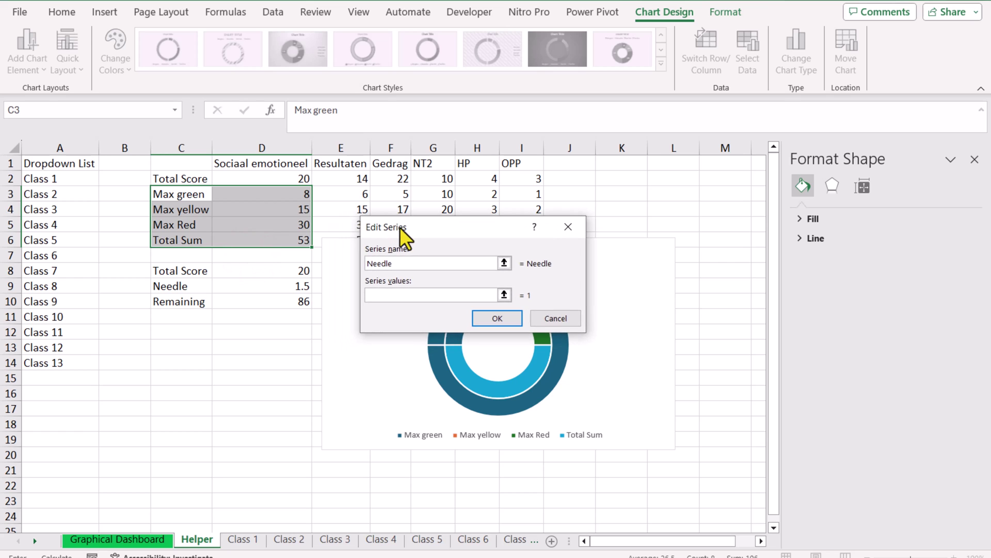
left_click_drag(286, 269, 289, 300)
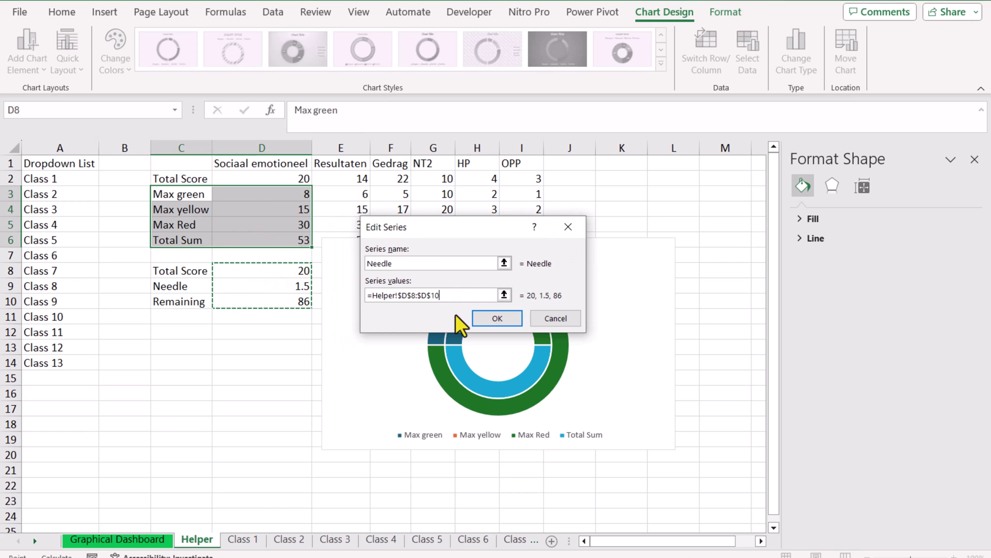
left_click(509, 321)
left_click(447, 406)
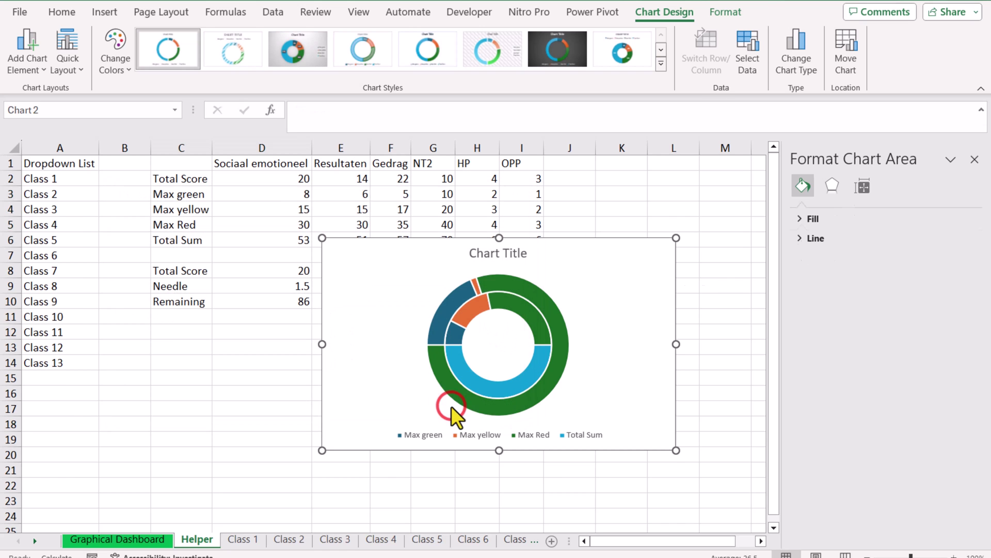
Change the chart to a combo type with Series1 as Doughnut and Needle as Pie.
left_click(795, 67)
left_click(313, 402)
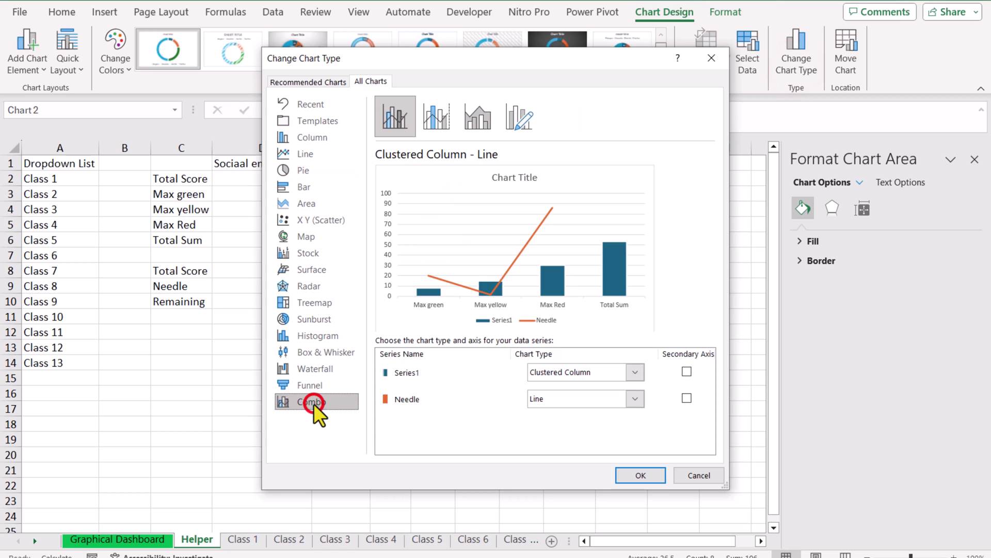
left_click(553, 372)
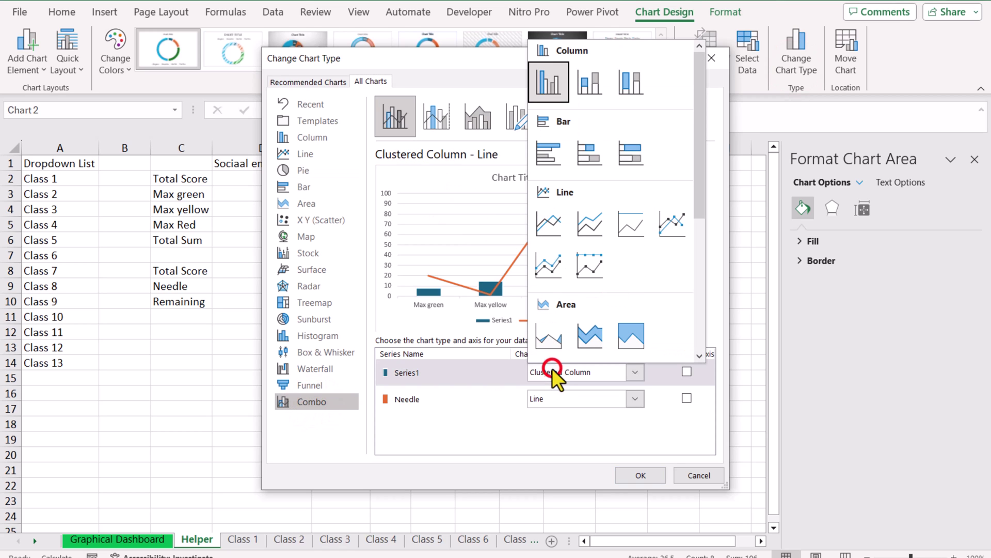
scroll(603, 177, "down", 3)
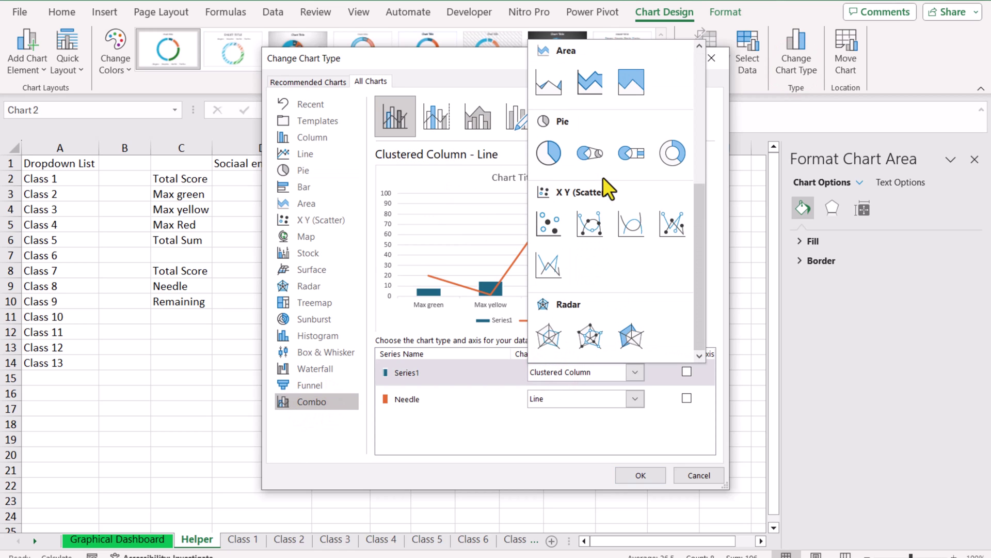
left_click(681, 157)
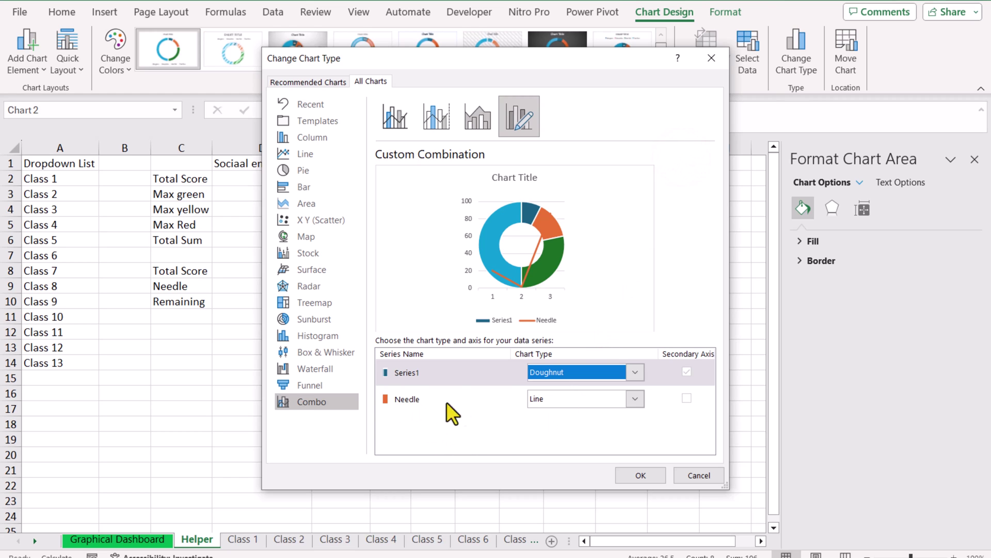
left_click(584, 401)
scroll(587, 338, "down", 3)
left_click(551, 182)
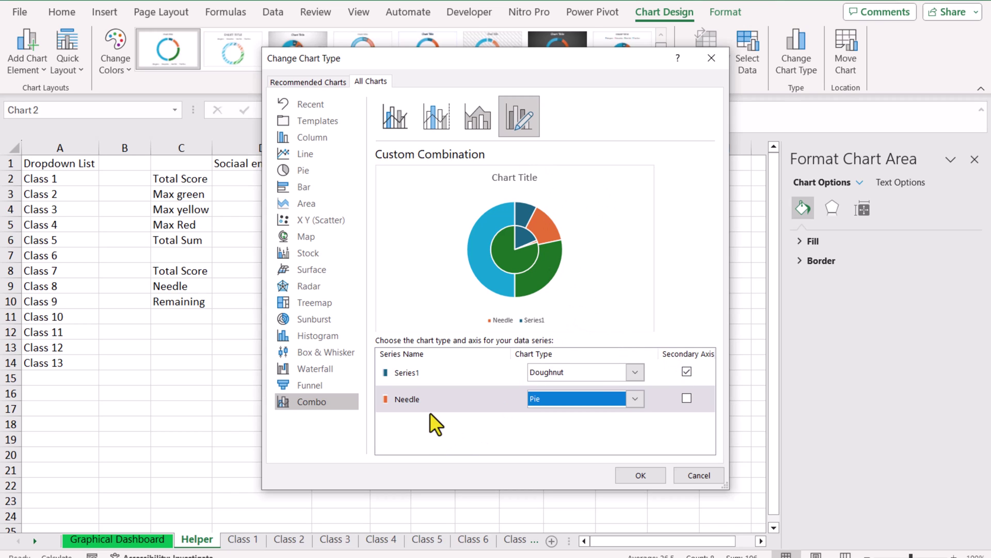
Plot the Needle series on the secondary axis instead of Series1 and apply the combo chart.
left_click(687, 371)
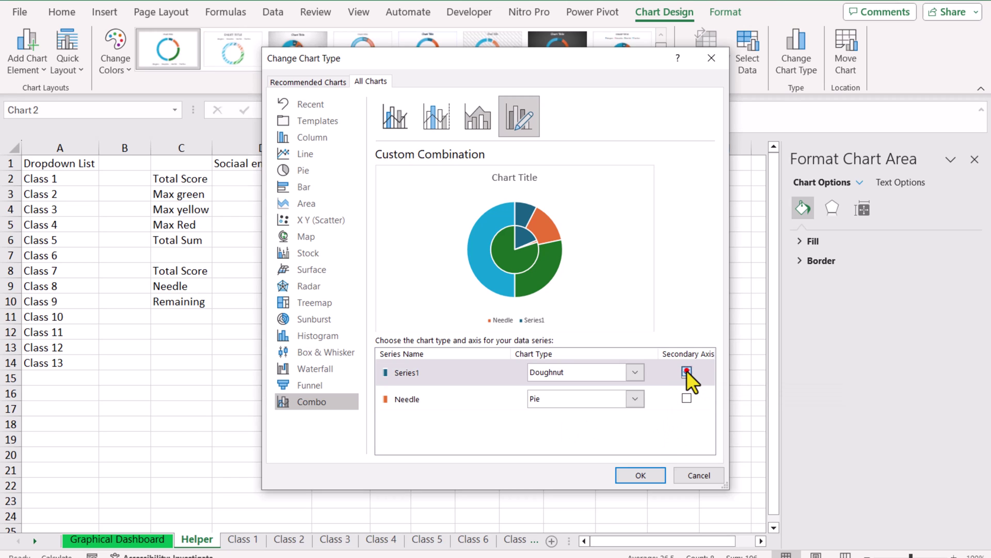
left_click(686, 398)
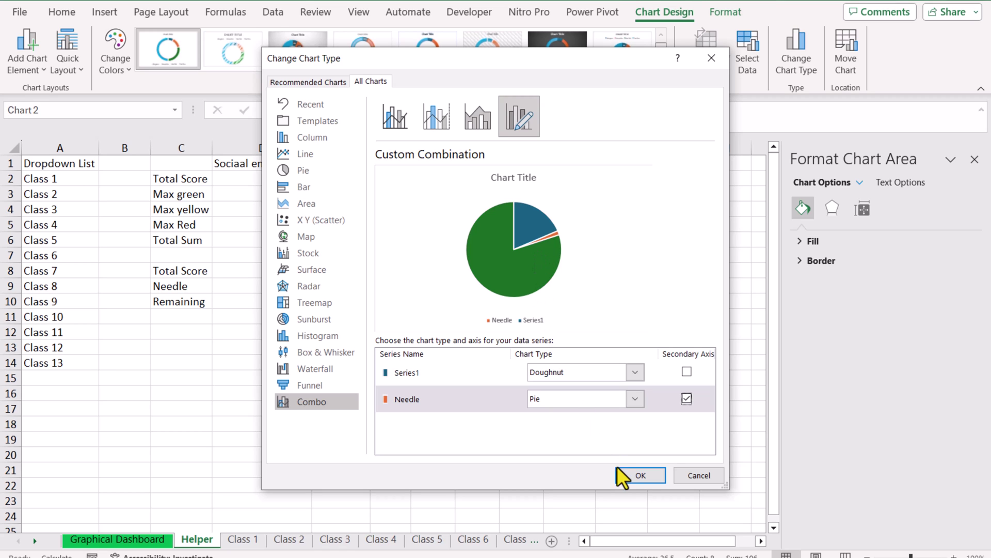
left_click(639, 475)
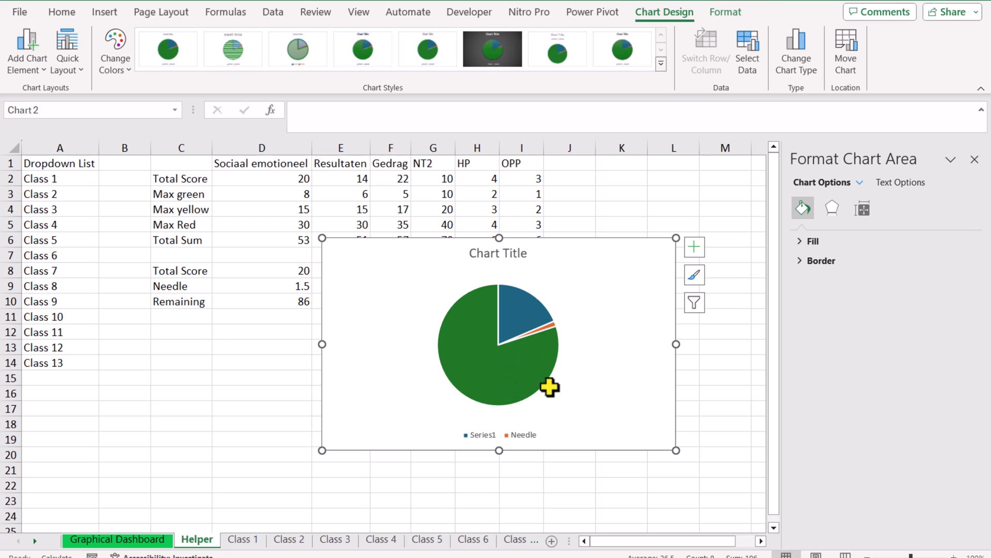
Delete the chart legend and set the Needle pie's large Remaining slice to no fill.
left_click(532, 433)
key("Delete")
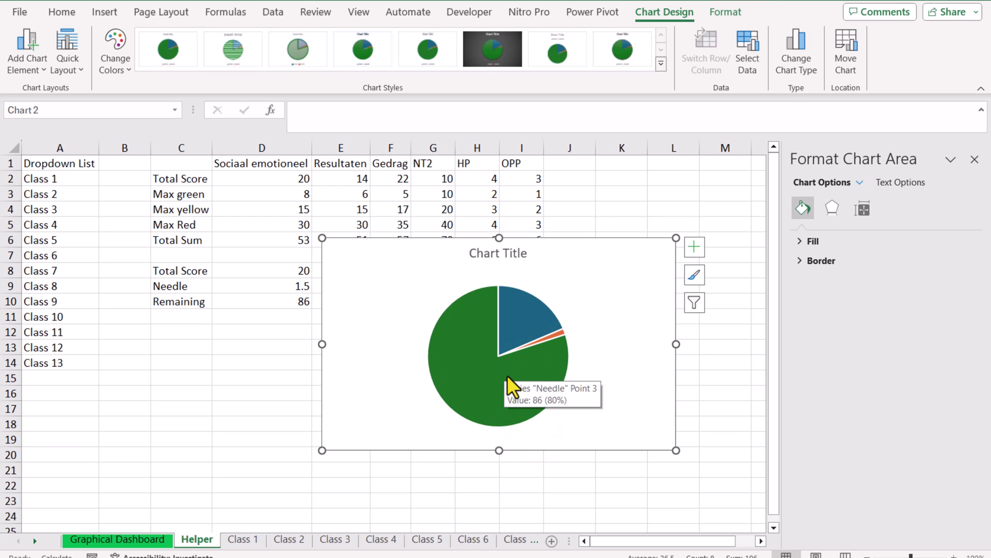
left_click(508, 376)
left_click(556, 301)
left_click(733, 17)
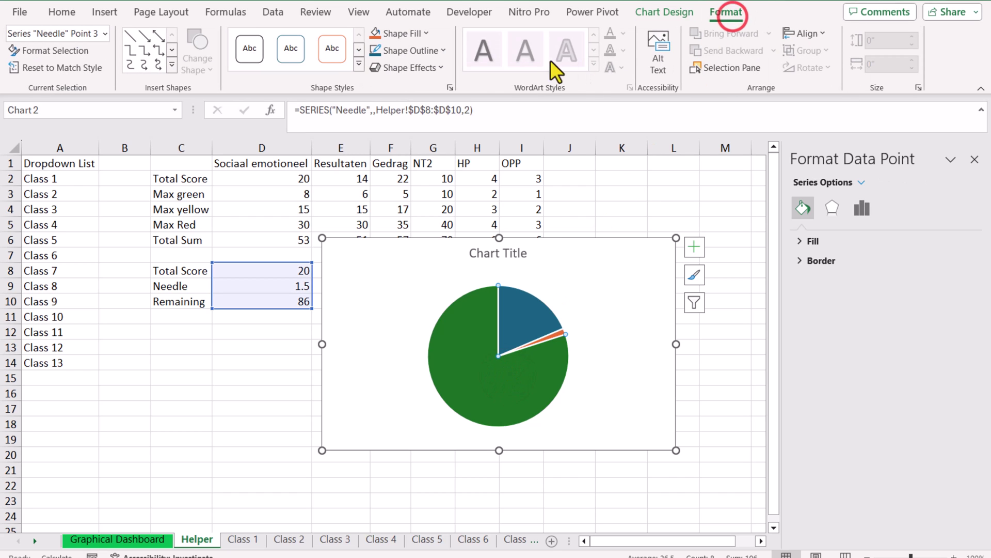
left_click(425, 33)
left_click(405, 256)
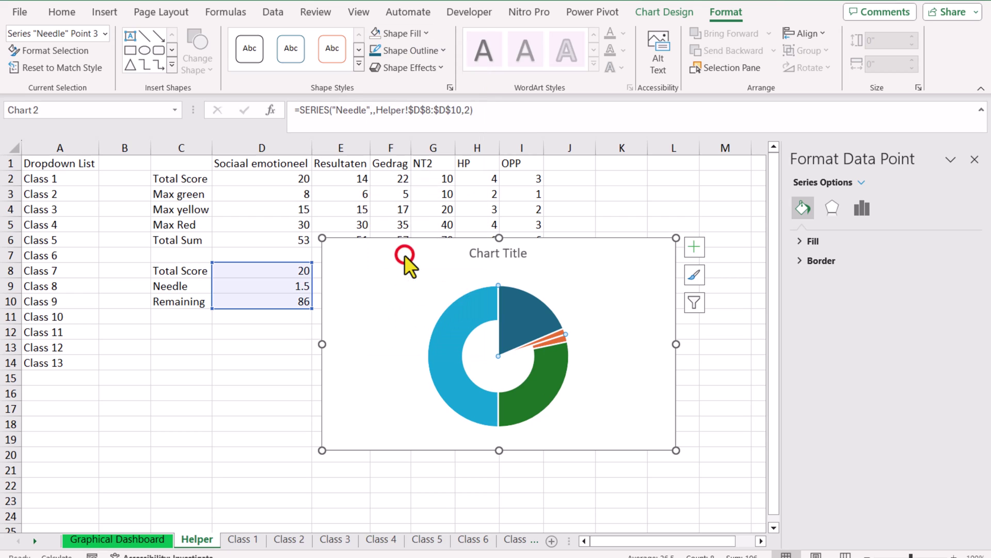
Set the Needle pie's Total Score slice to no fill so only the thin needle slice stays filled.
left_click(520, 314)
left_click(413, 30)
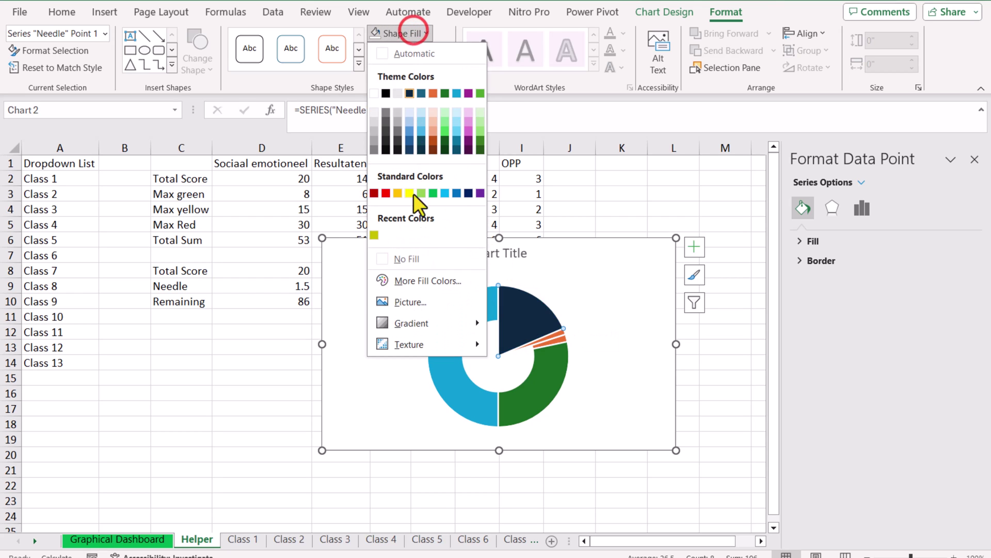
left_click(411, 255)
mouse_move(550, 340)
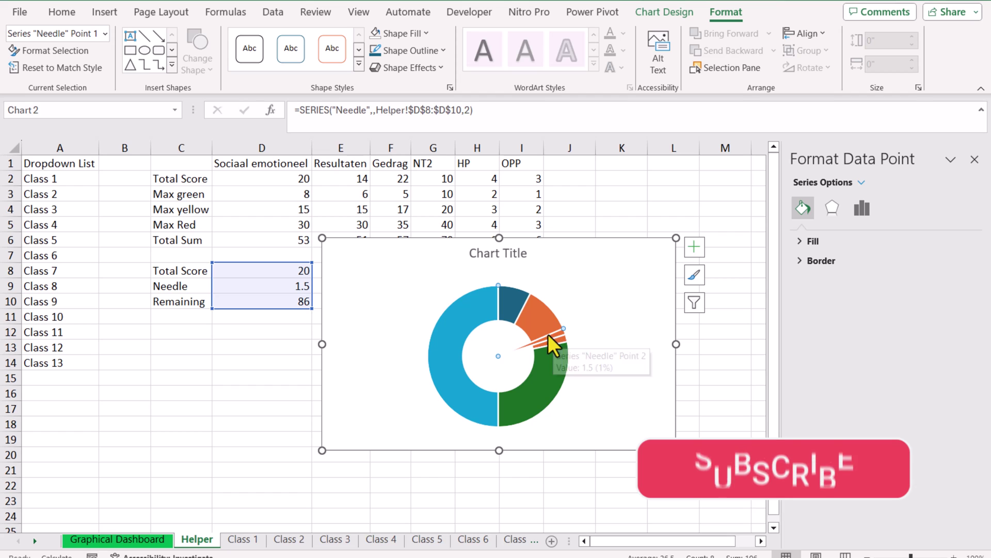
Set the Needle value in D9 to 10 to widen the needle slice in the chart.
left_click(281, 334)
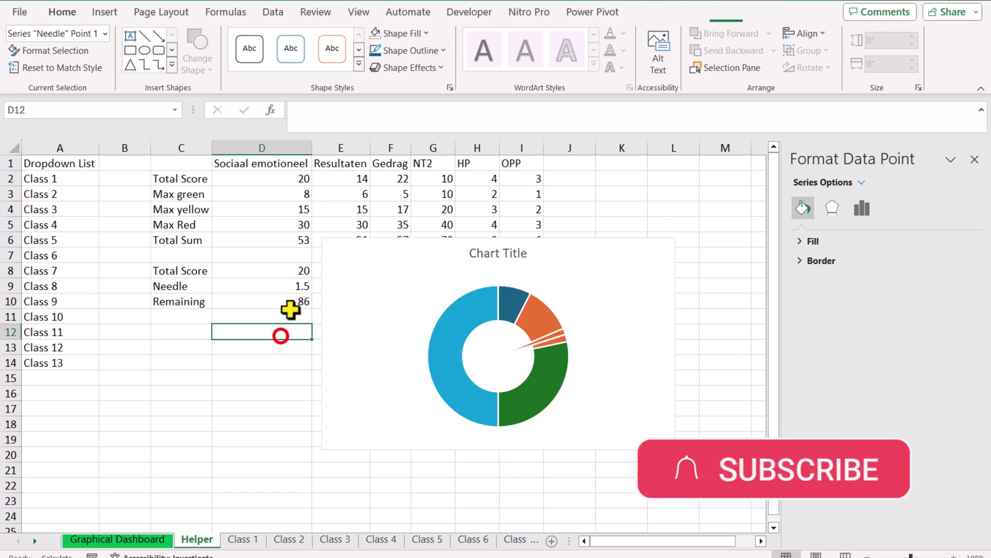
left_click(295, 290)
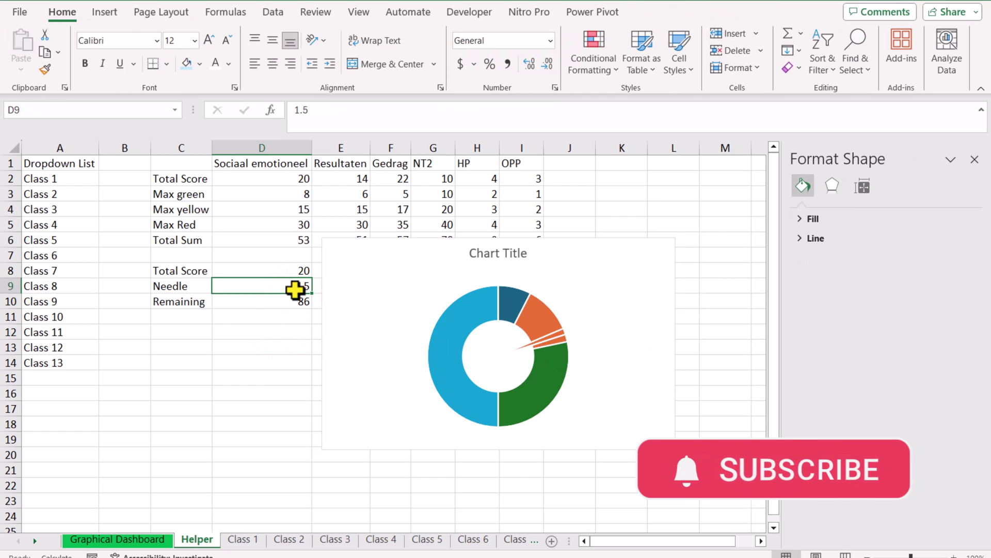
type("10")
key("Return")
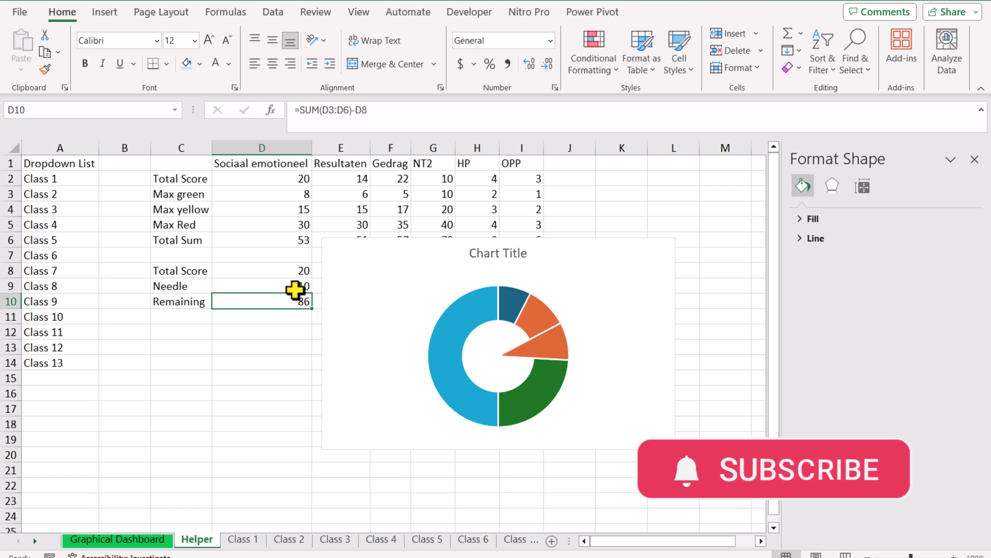
Fill the Needle pie's needle slice with black and remove its outline.
left_click(554, 346)
left_click(554, 346)
left_click(733, 9)
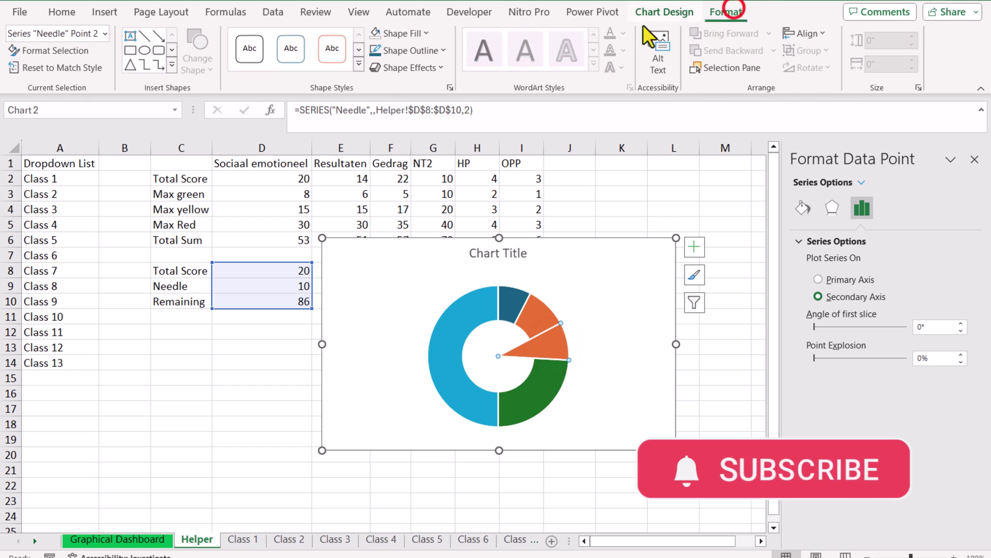
left_click(414, 33)
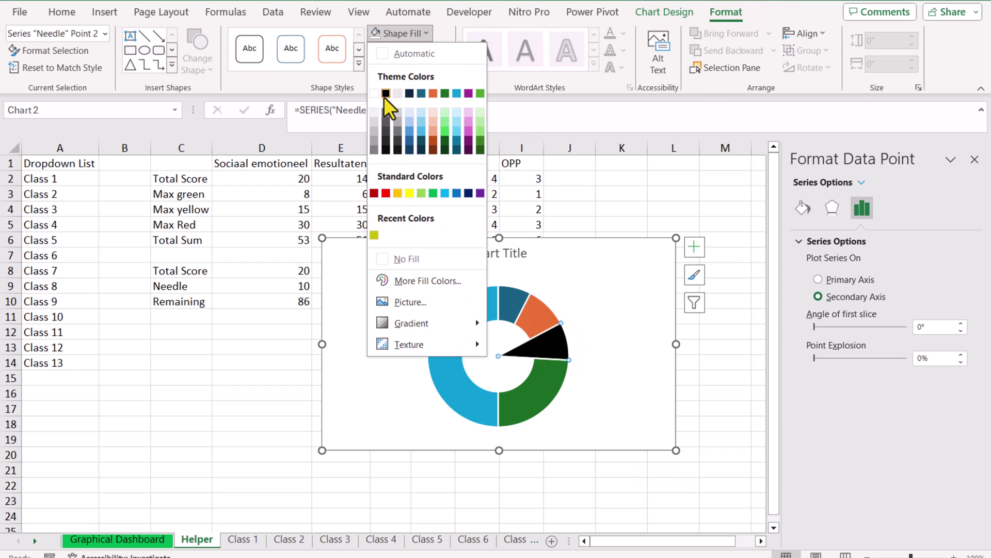
left_click(384, 95)
left_click(401, 51)
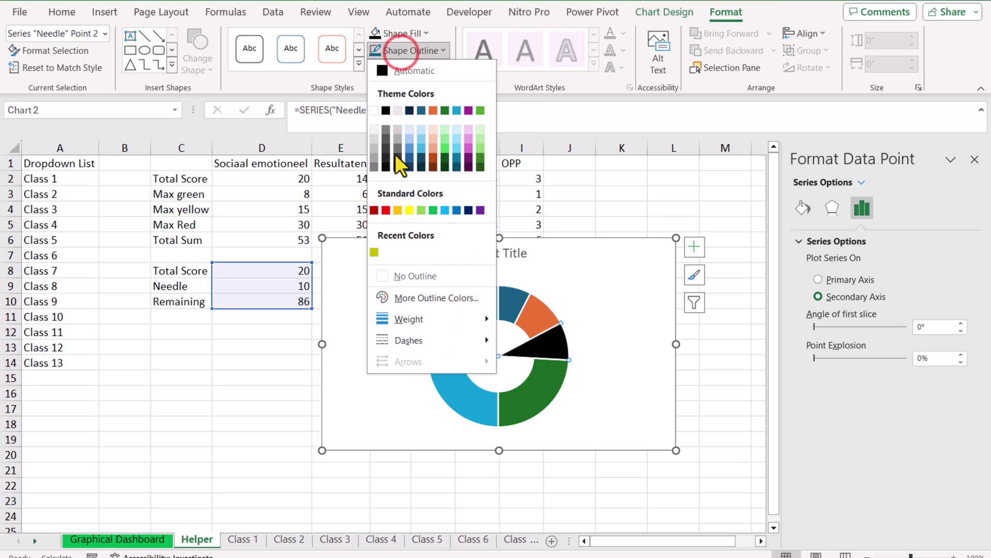
left_click(403, 277)
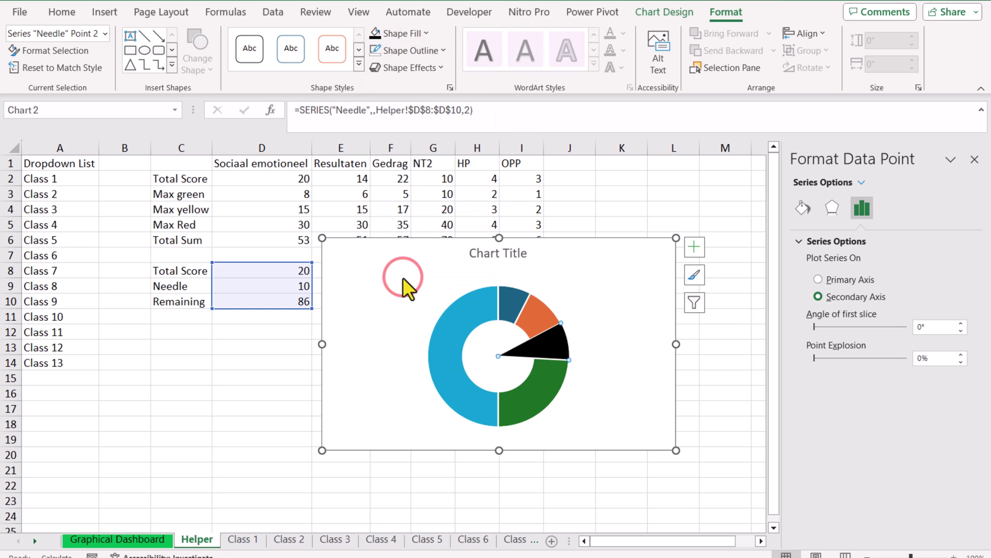
key("Escape")
Set the Needle value in D9 to 1.5.
left_click(278, 287)
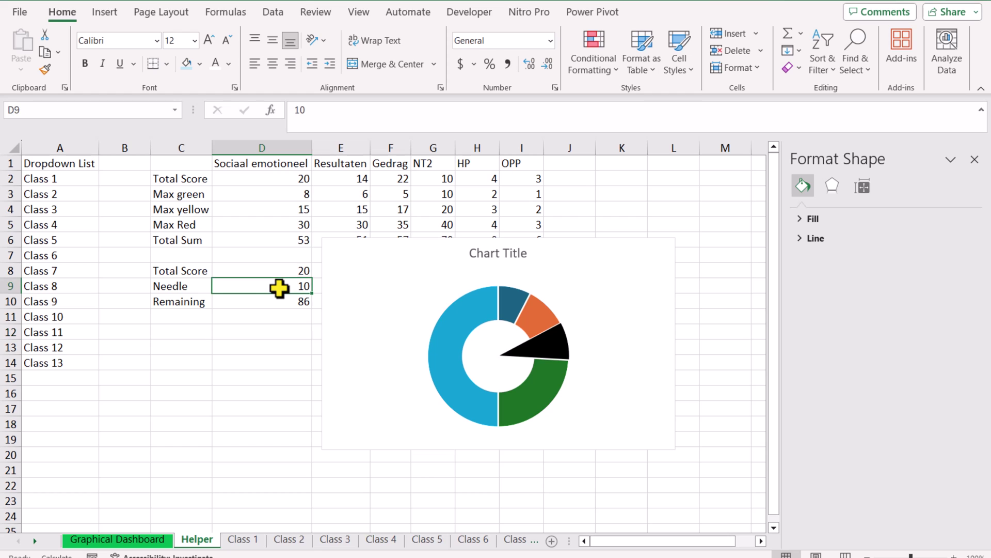
type("1.")
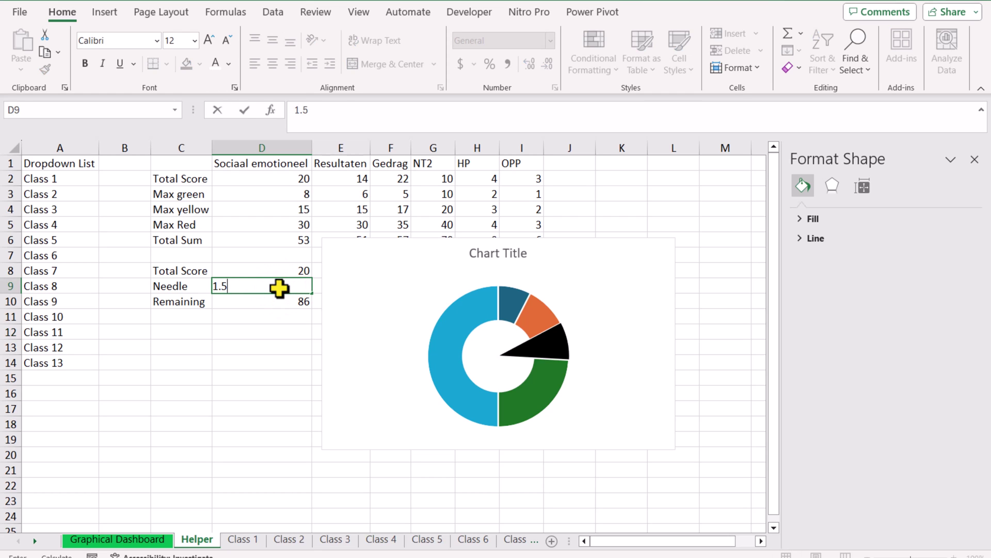
type("5")
key("Return")
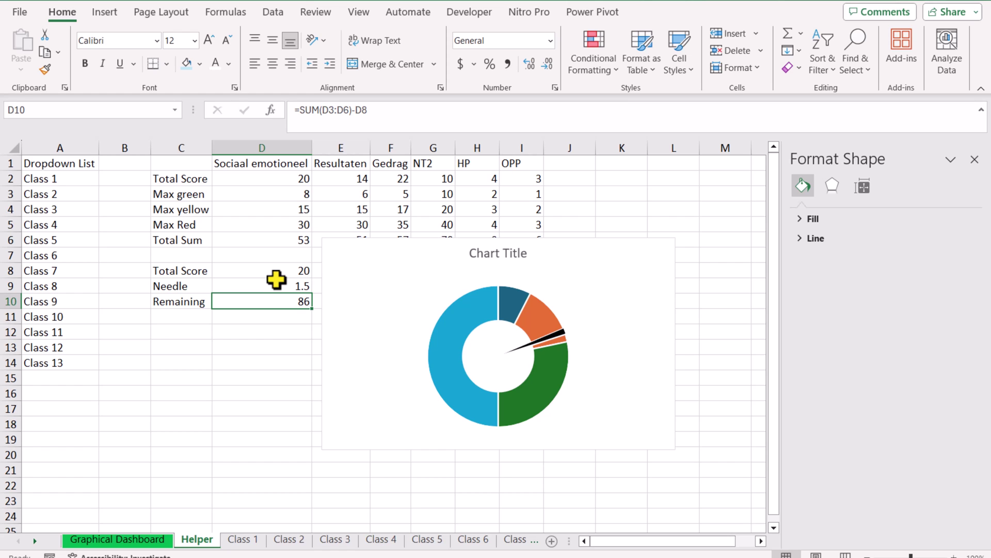
Set the Needle pie series' angle of first slice to 270°.
left_click(574, 254)
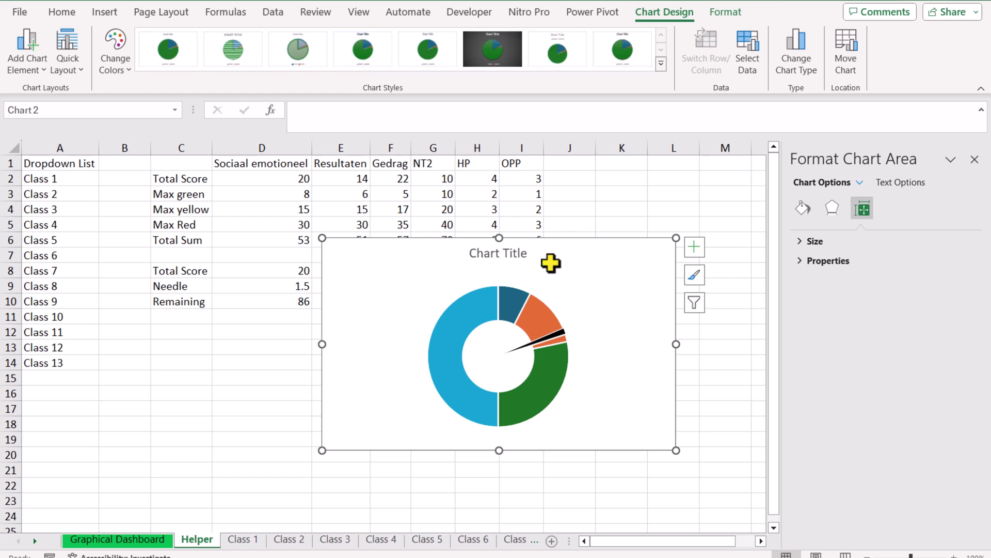
mouse_move(535, 325)
left_click(536, 318)
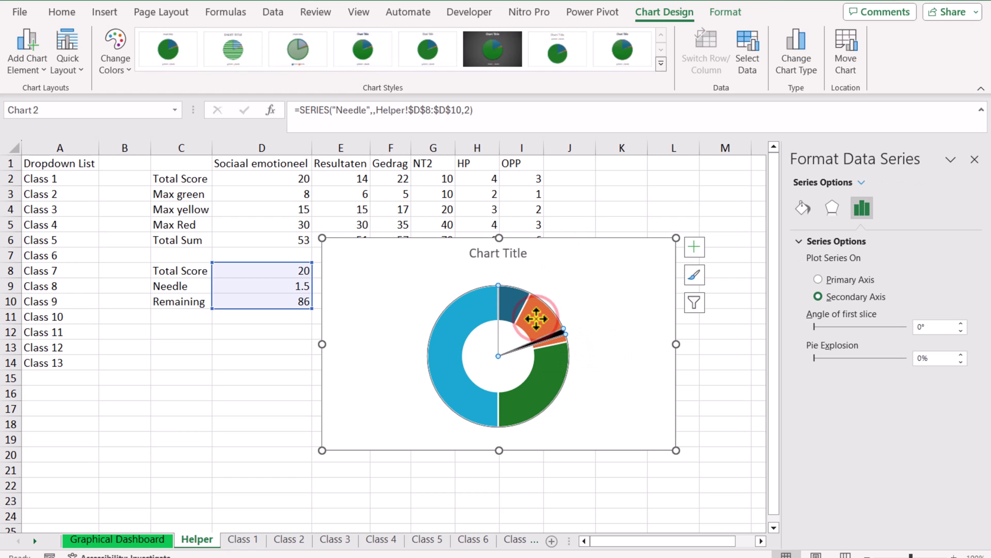
left_click(930, 327)
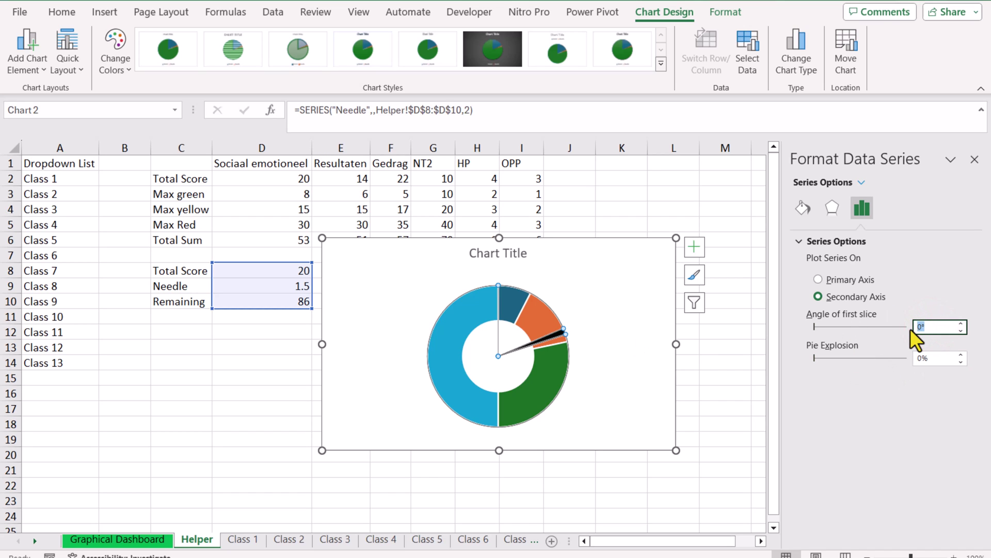
type("270")
key("Return")
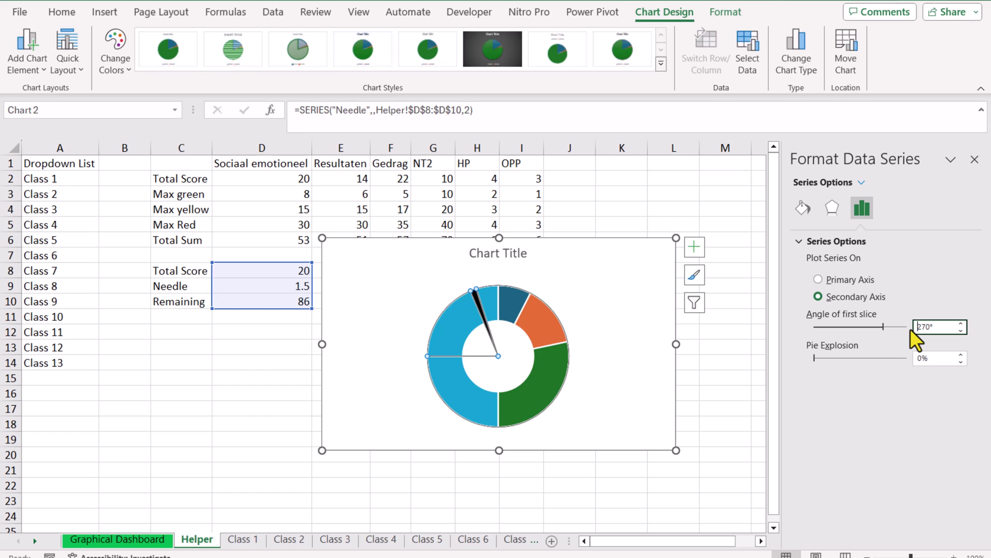
Plot the Series1 doughnut on the secondary axis instead of the Needle pie and apply the combo change.
left_click(791, 67)
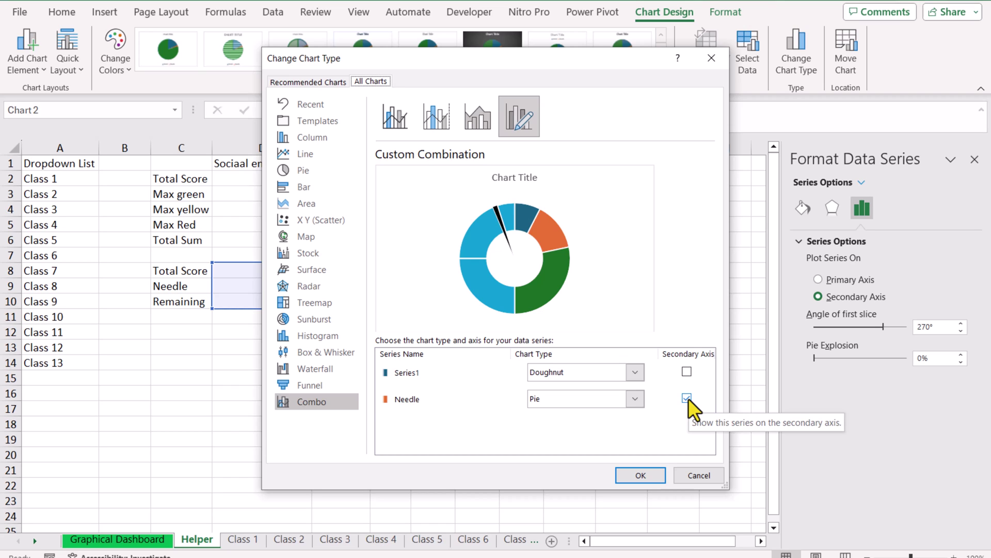
left_click(687, 398)
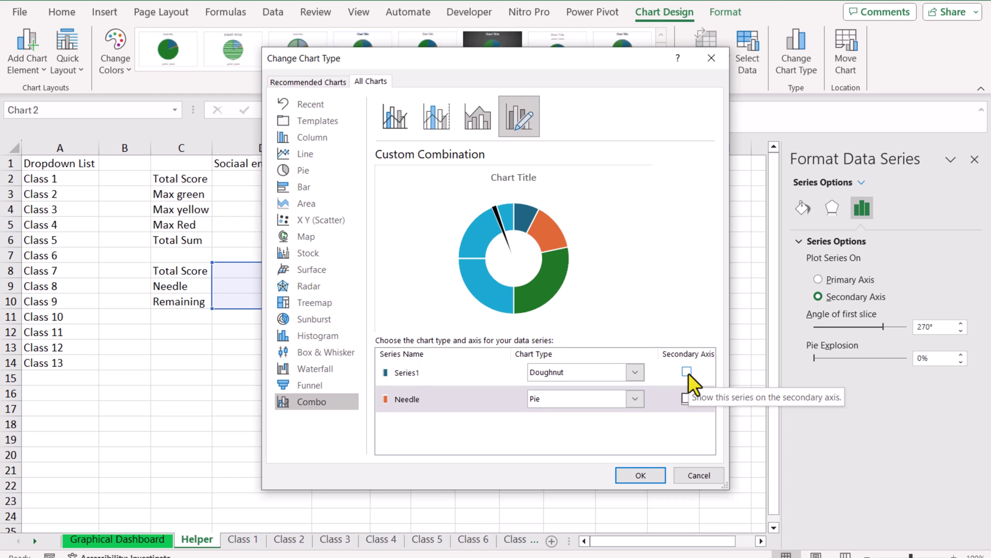
left_click(687, 372)
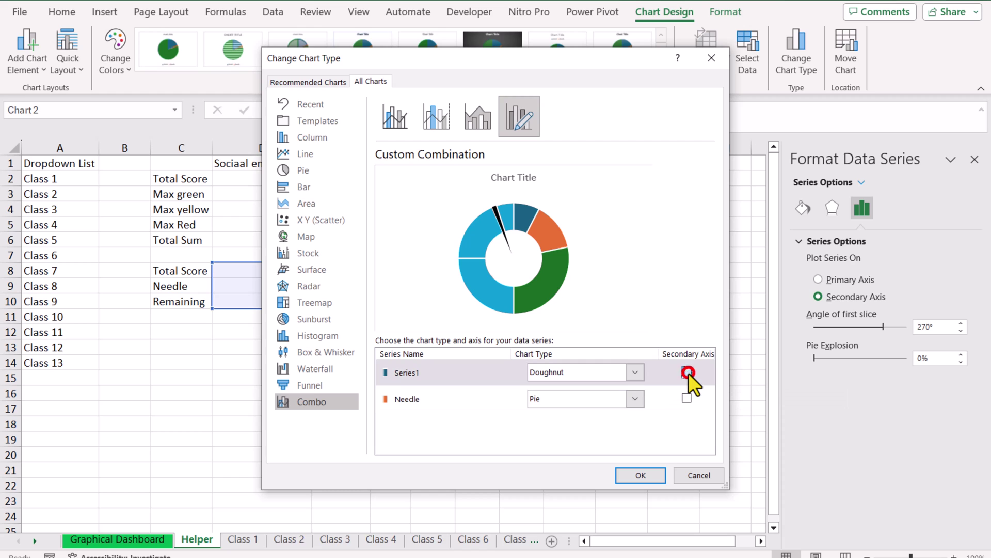
left_click(661, 479)
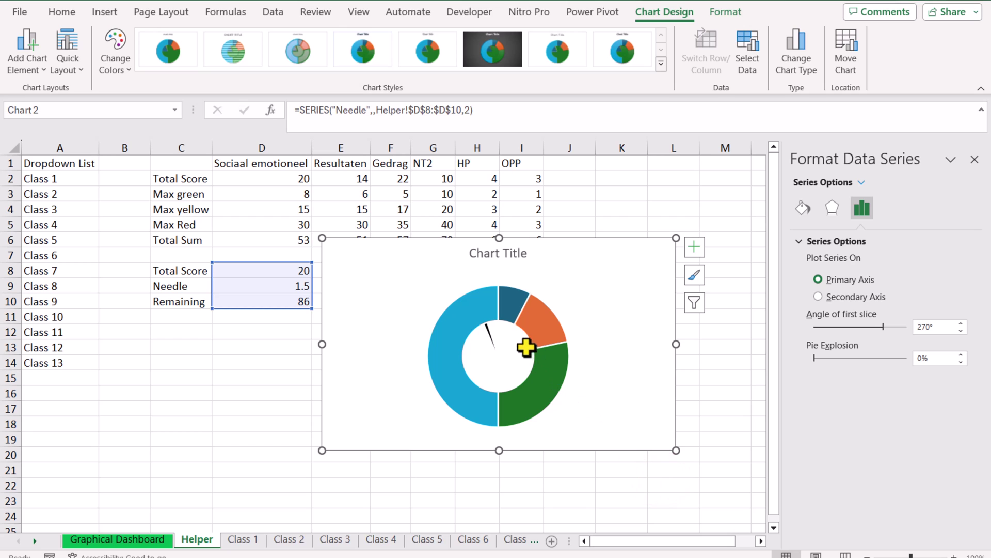
Set the doughnut series' angle of first slice to 270°.
left_click(456, 316)
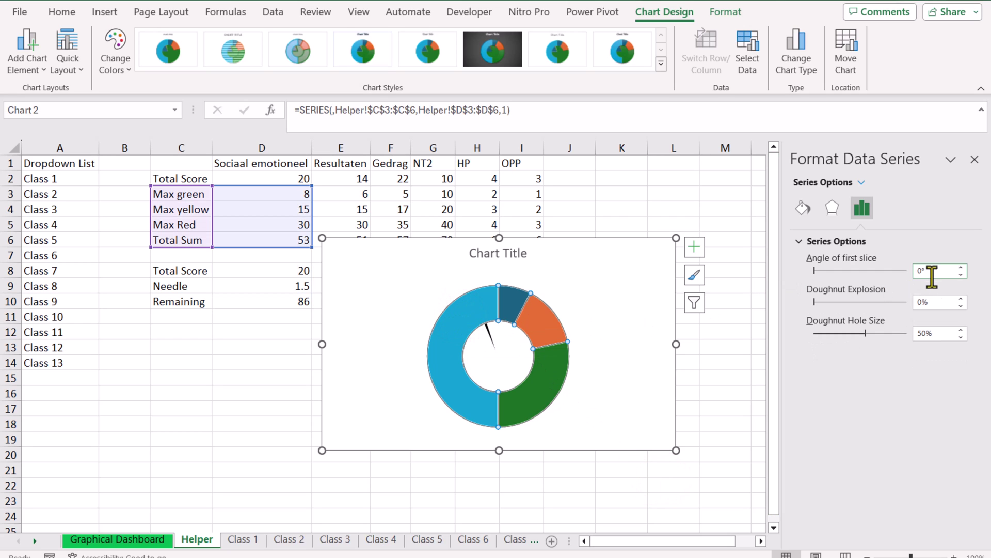
type("270")
key("Return")
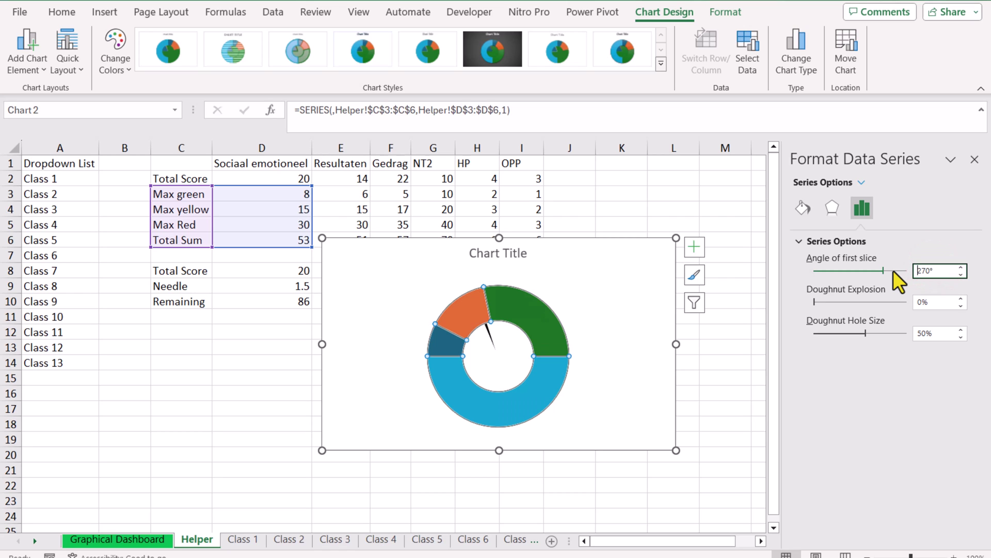
Fill the doughnut's Max green slice with red and its Max yellow slice with yellow.
left_click(443, 347)
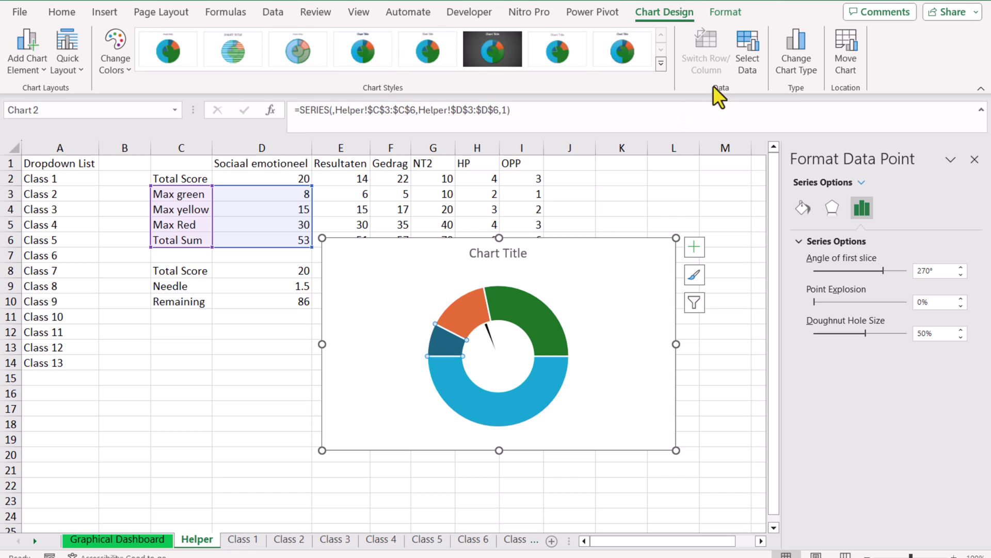
left_click(718, 12)
left_click(404, 39)
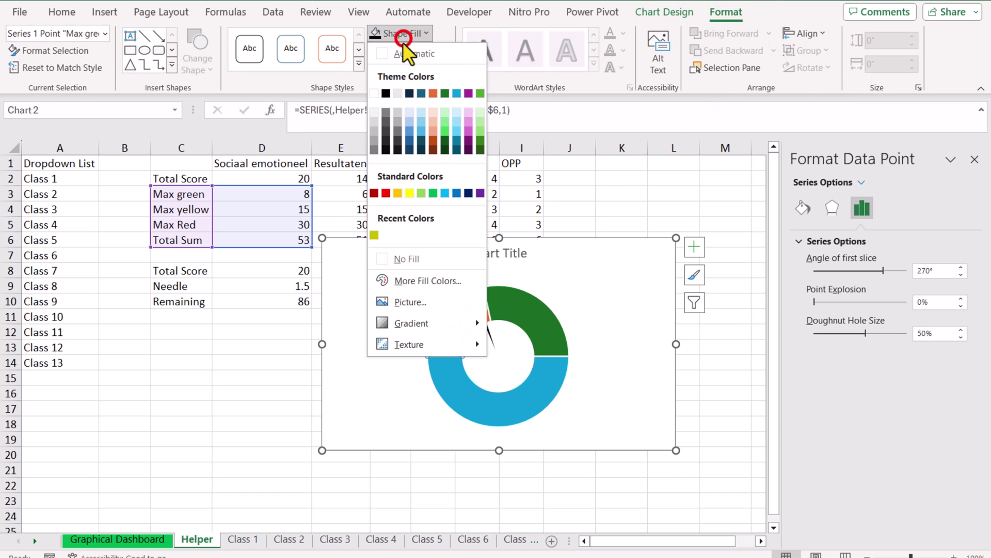
left_click(386, 194)
left_click(454, 317)
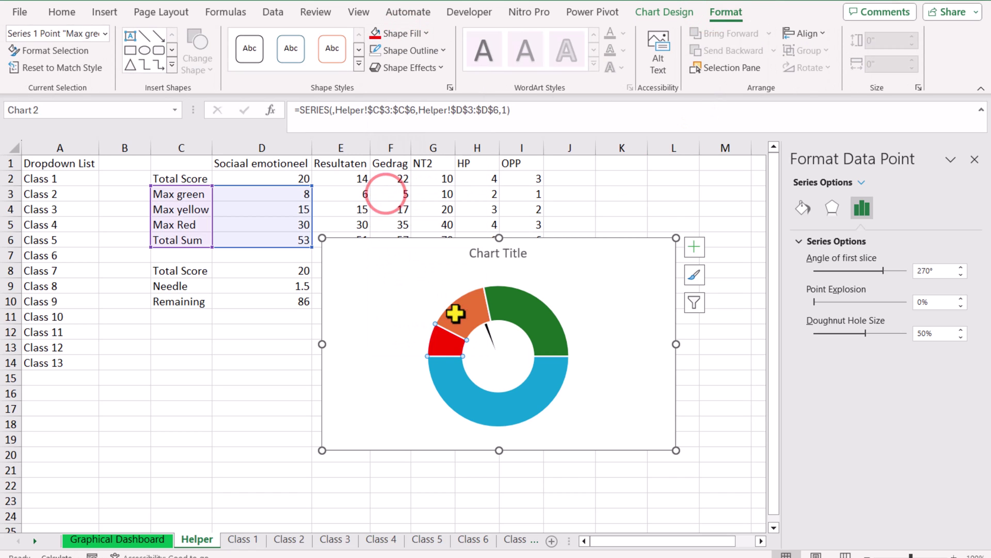
left_click(405, 37)
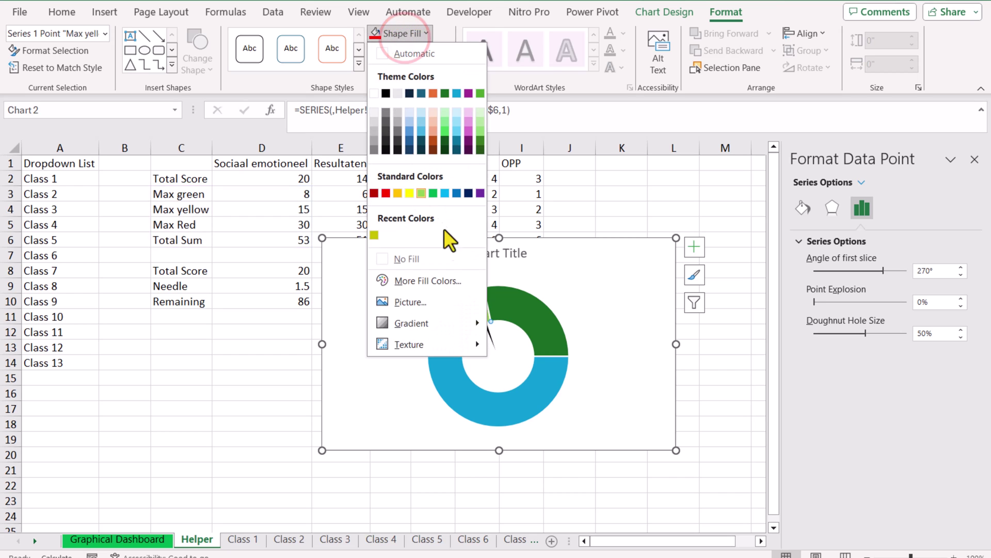
left_click(410, 193)
Fill the doughnut's Max Red slice with green and set its Total Sum slice to no fill.
left_click(506, 308)
left_click(404, 34)
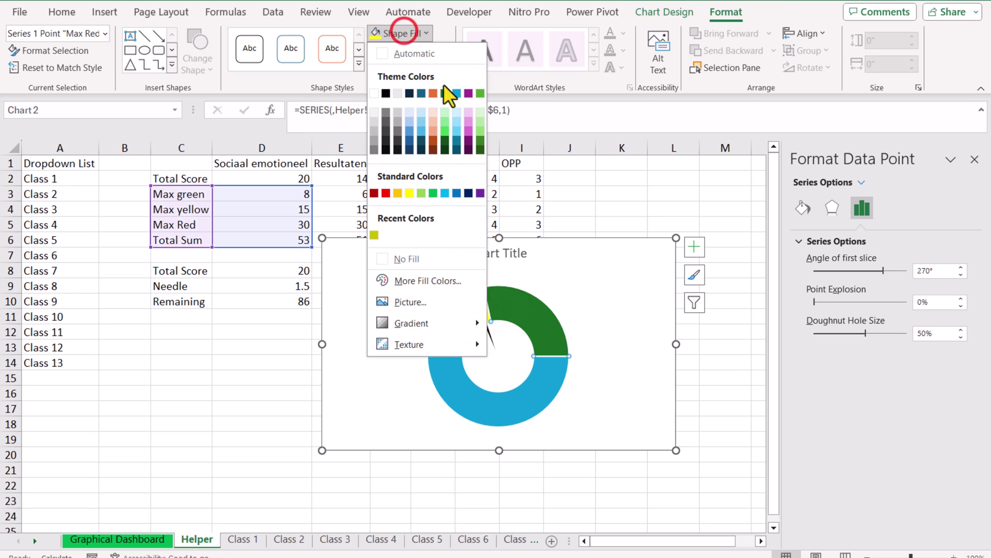
left_click(470, 93)
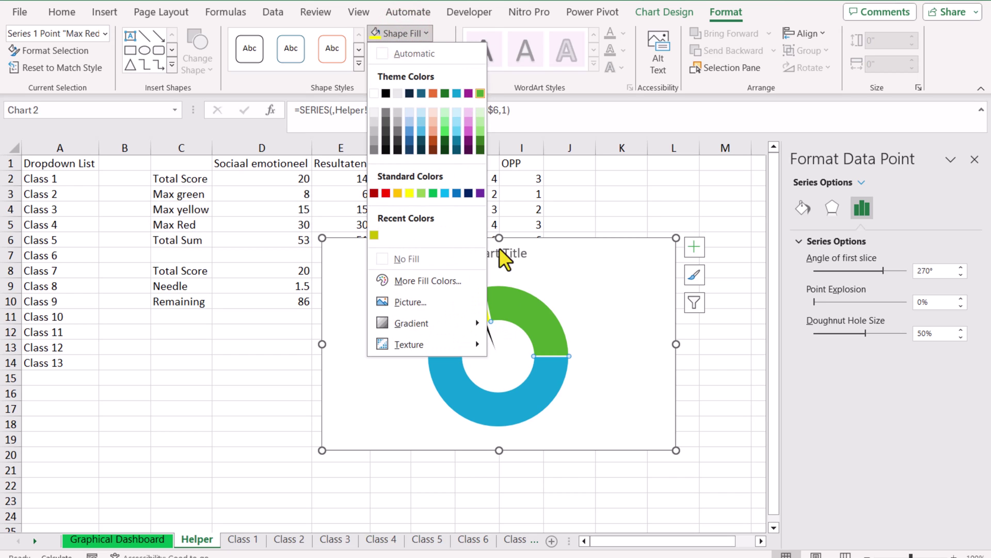
left_click(516, 401)
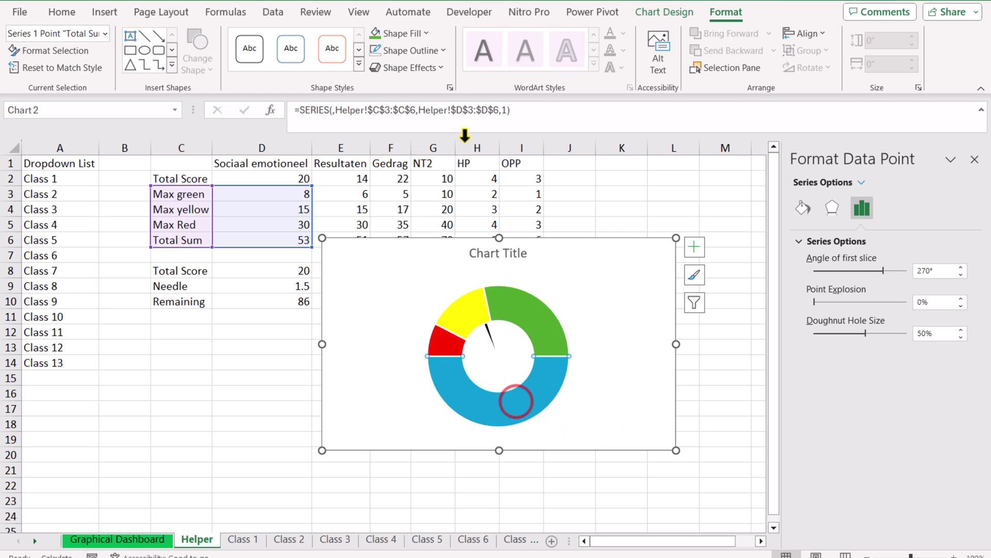
left_click(414, 36)
left_click(417, 255)
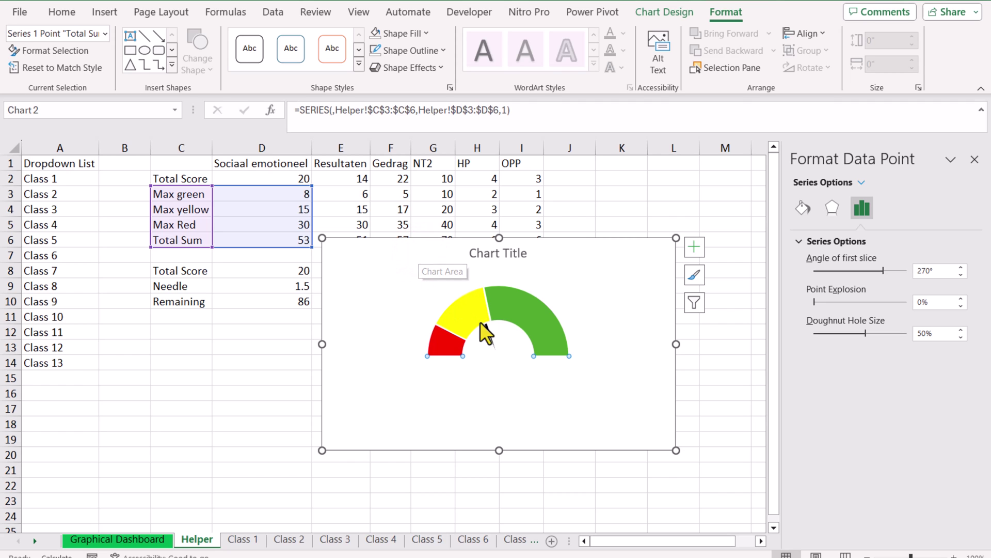
Move the Needle pie back onto the secondary axis in place of Series1 and apply the chart type change.
left_click(673, 16)
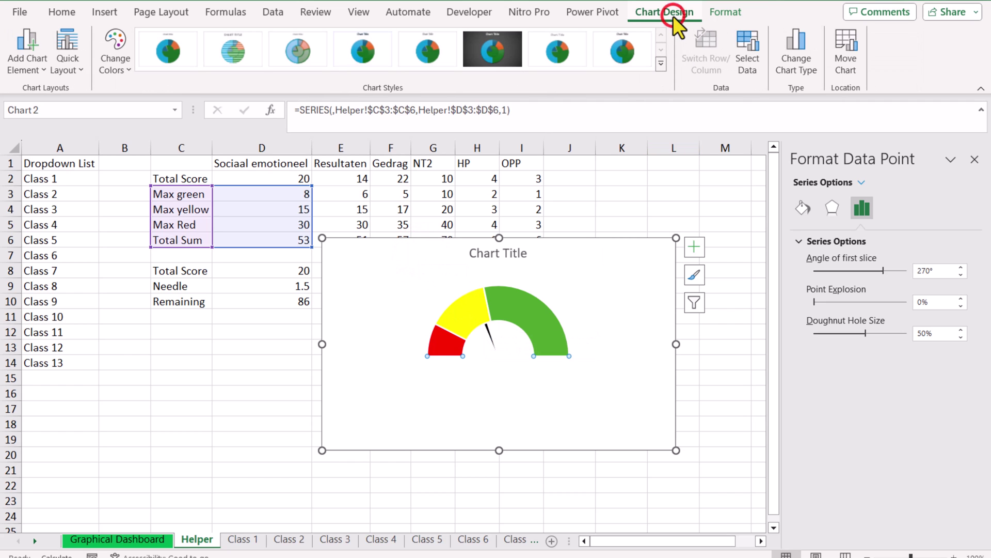
left_click(812, 60)
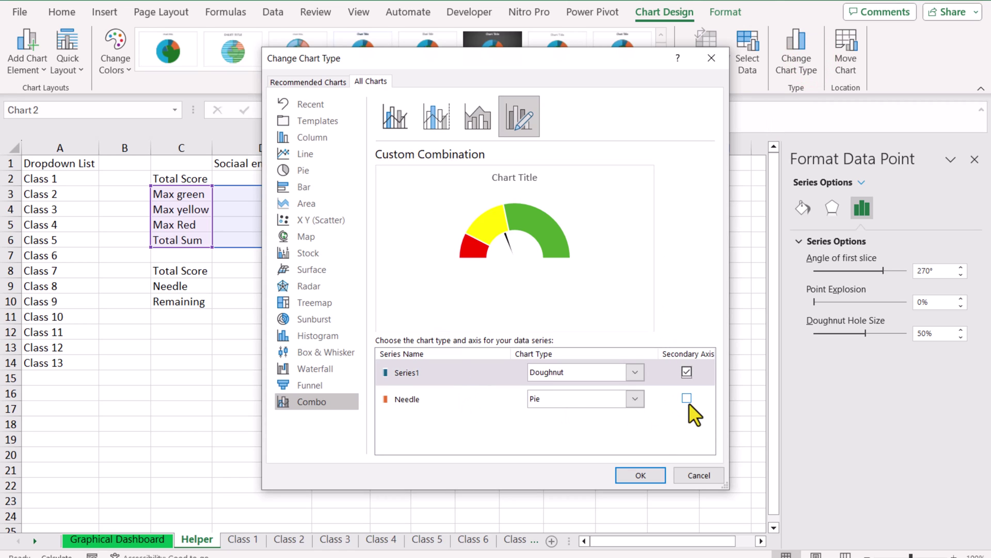
left_click(687, 398)
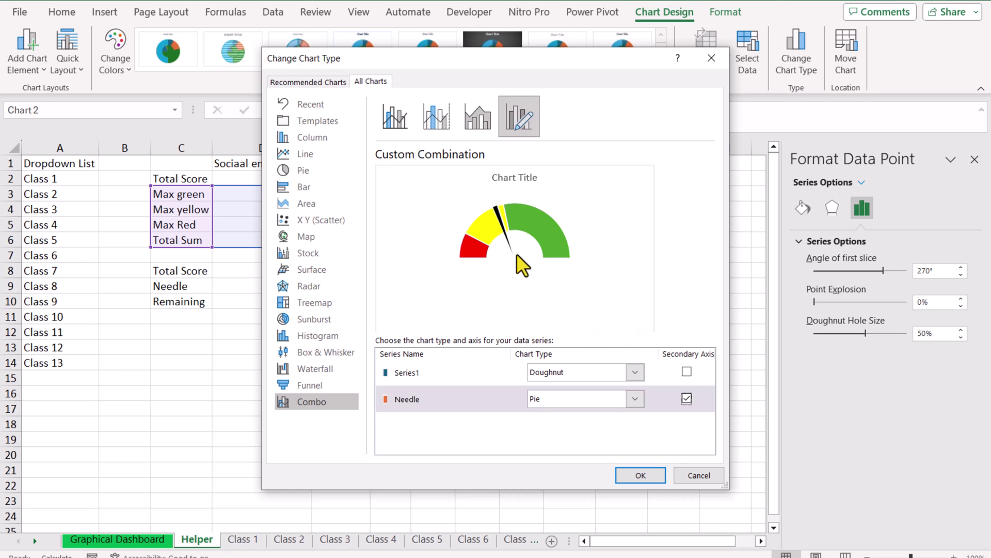
left_click(644, 479)
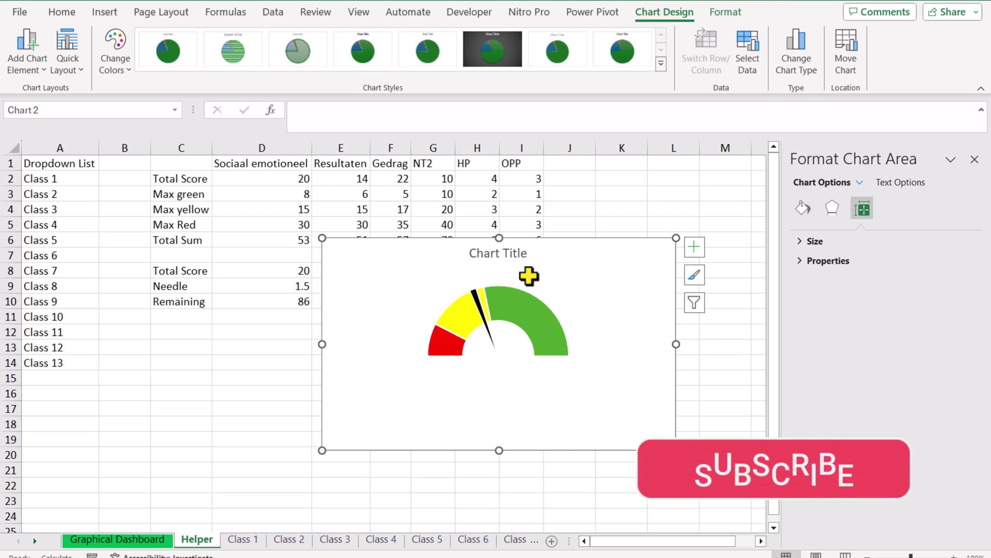
Delete the gauge chart's title and set the chart area to no fill.
left_click(527, 259)
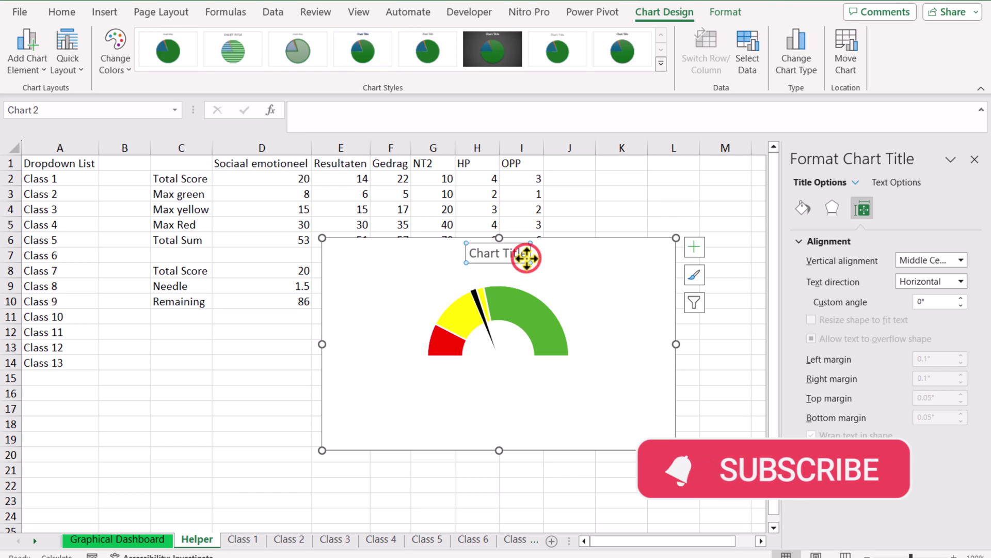
key("Delete")
left_click(725, 12)
left_click(397, 33)
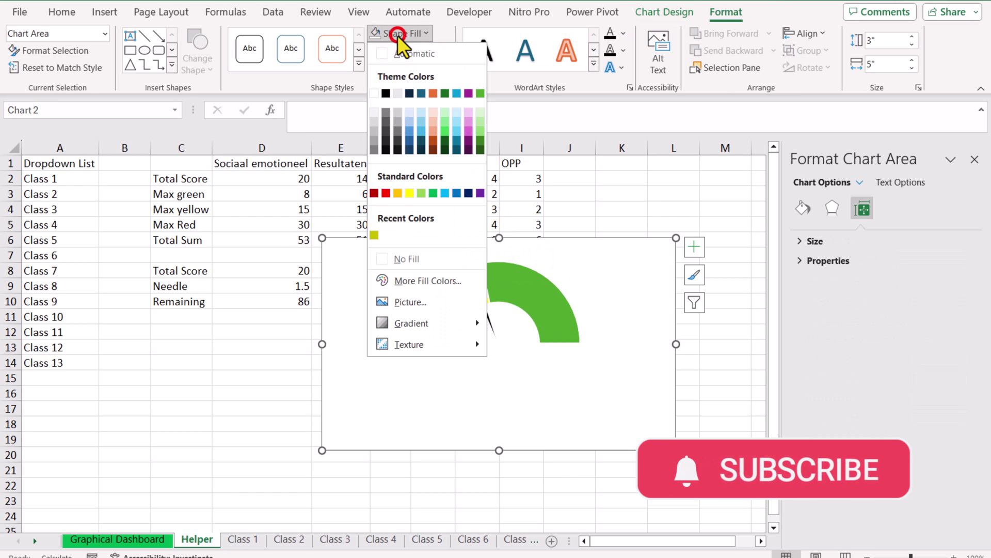
left_click(415, 257)
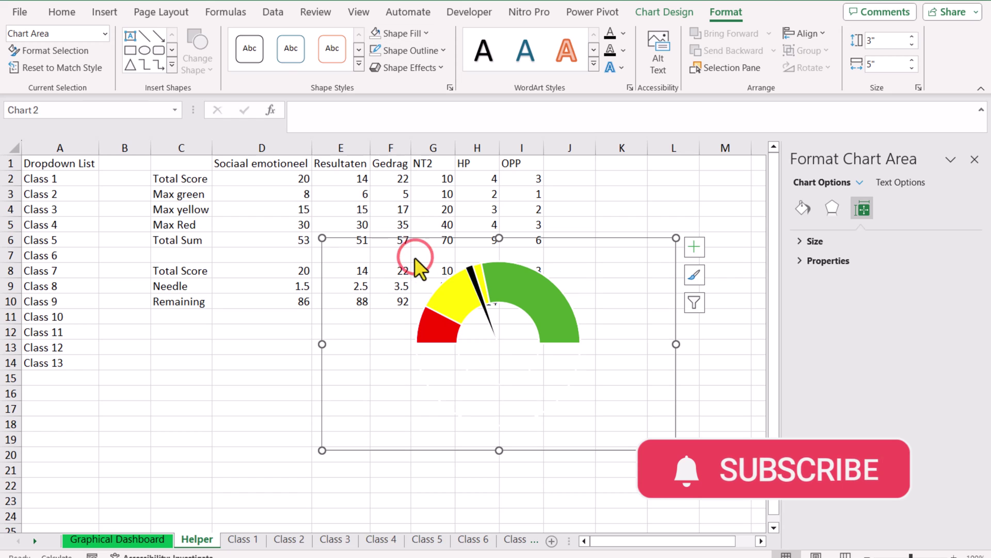
Insert a 1" circle inside the gauge chart and remove its outline.
key("alt+n")
left_click(188, 67)
left_click(203, 135)
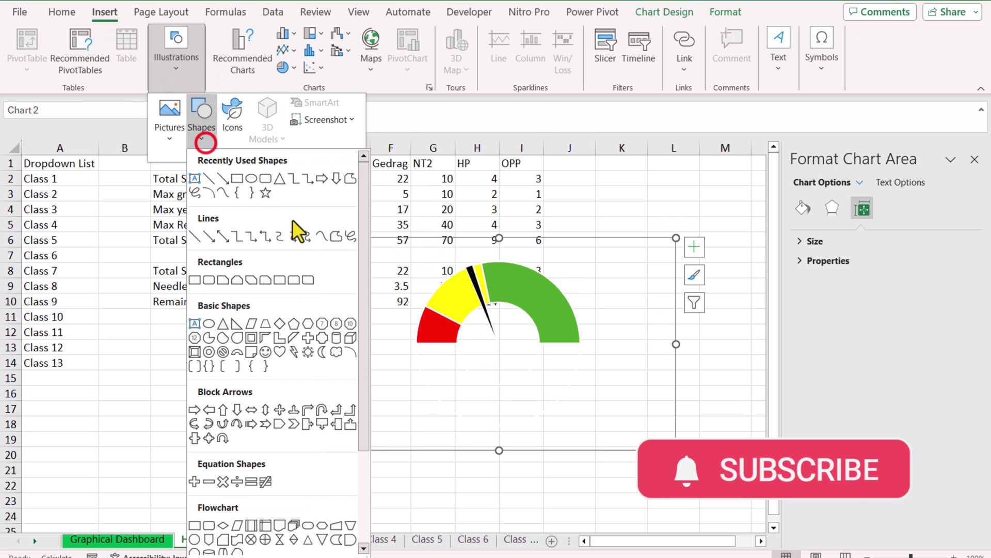
left_click(262, 194)
left_click(484, 353)
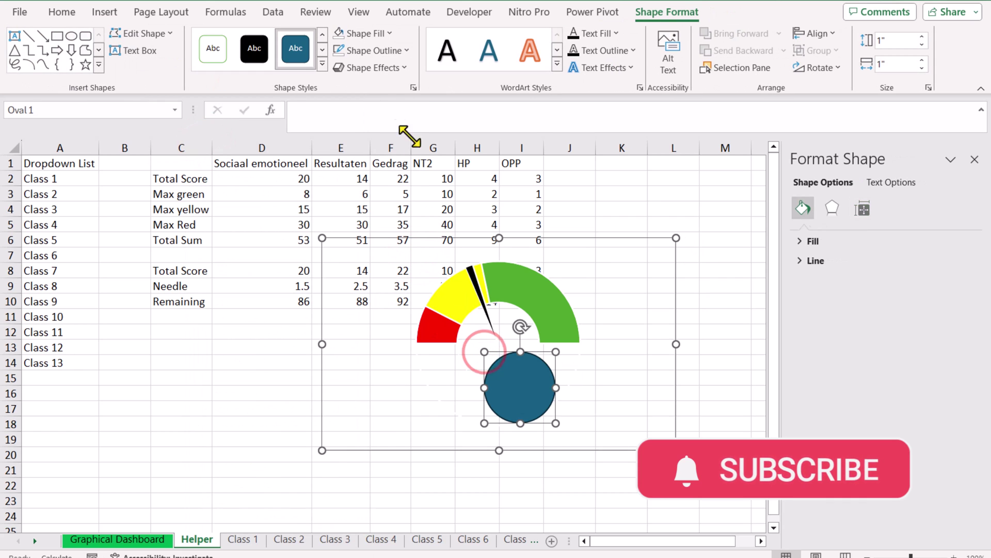
left_click(380, 55)
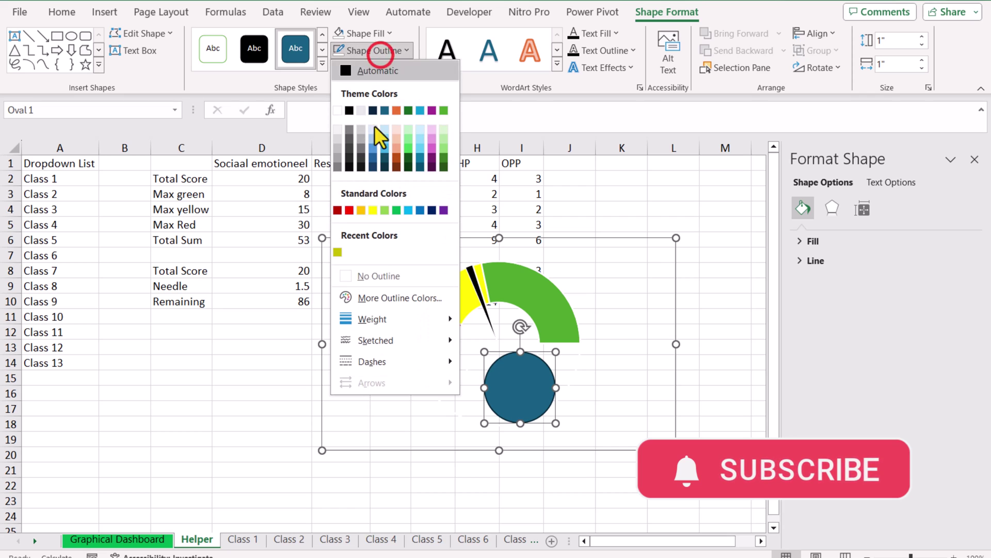
left_click(386, 277)
Move the circle onto the gauge's centre and resize it to fill the doughnut hole.
left_click_drag(525, 400, 498, 355)
left_click_drag(527, 306, 539, 304)
left_click(621, 193)
Draw a rectangle about 2.33" wide and 0.66" high directly below the gauge's half ring.
left_click(106, 14)
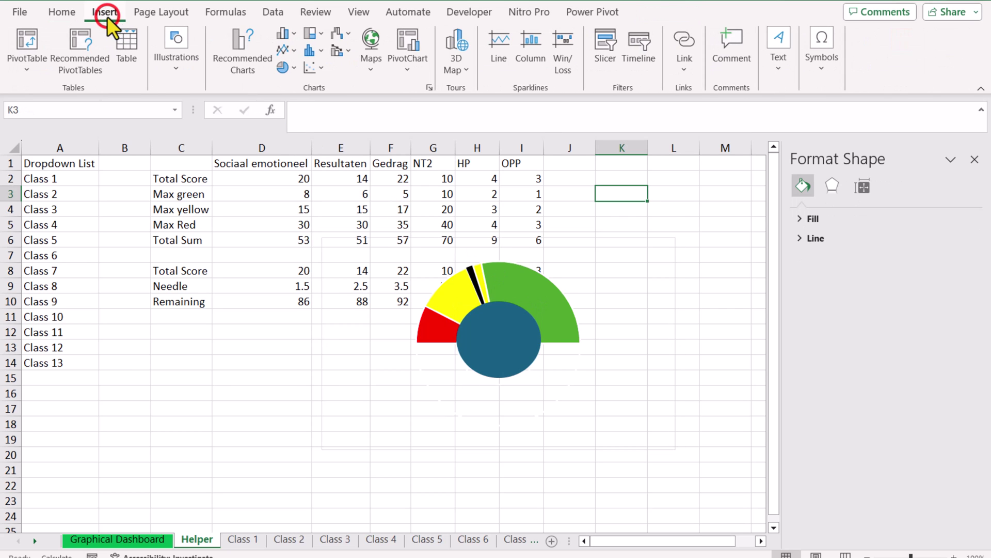
left_click(179, 70)
left_click(202, 130)
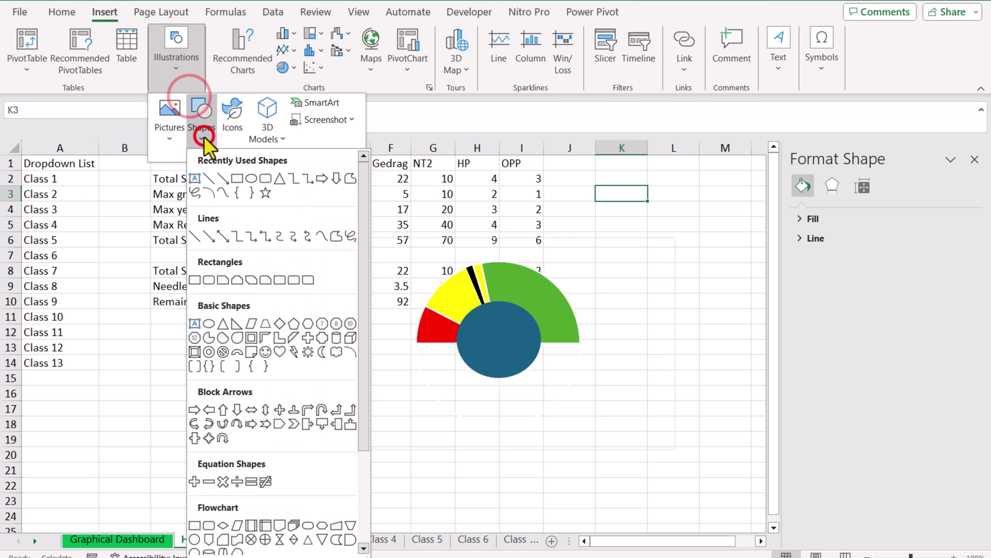
left_click(236, 178)
left_click_drag(416, 348, 580, 396)
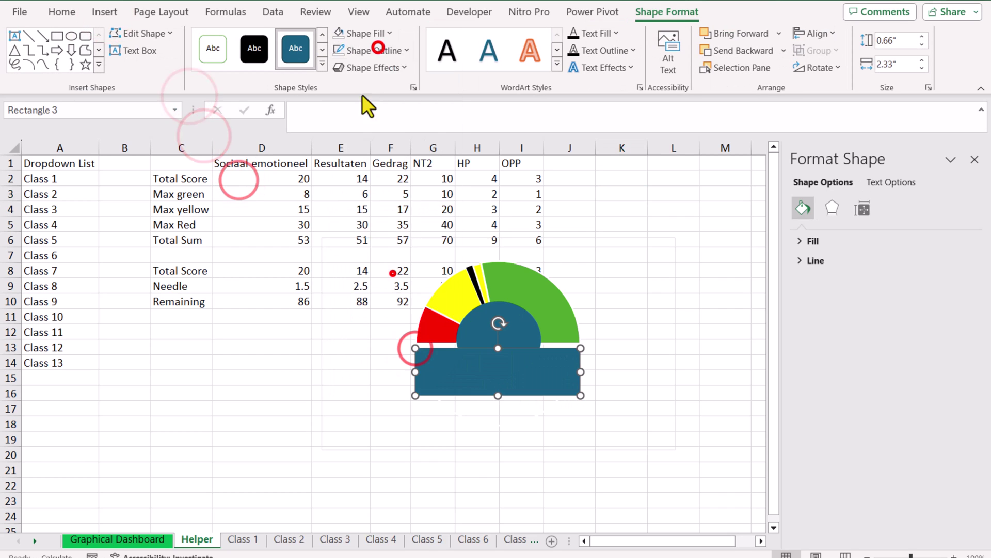
Fill the rectangle light grey and label it with the Sociaal emotioneel heading text from cell D1.
left_click(340, 113)
type("=")
left_click(285, 163)
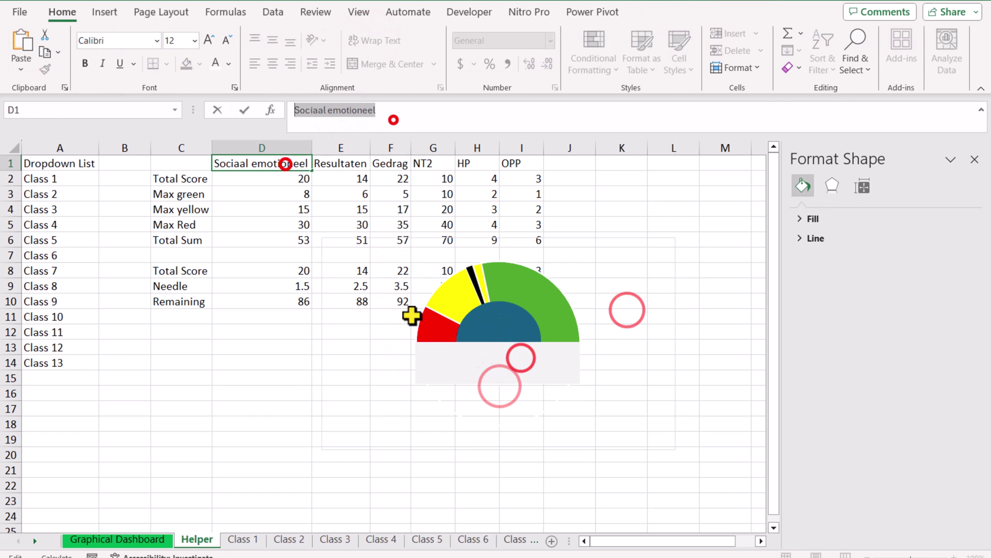
key("Return")
Centre the rectangle's label "Sociaal Emotioneel" both ways and format it as bold 16 pt Amasis MT Pro Medium.
left_click(272, 63)
left_click(273, 40)
left_click(209, 40)
left_click(208, 40)
left_click(209, 40)
left_click(85, 63)
left_click(157, 40)
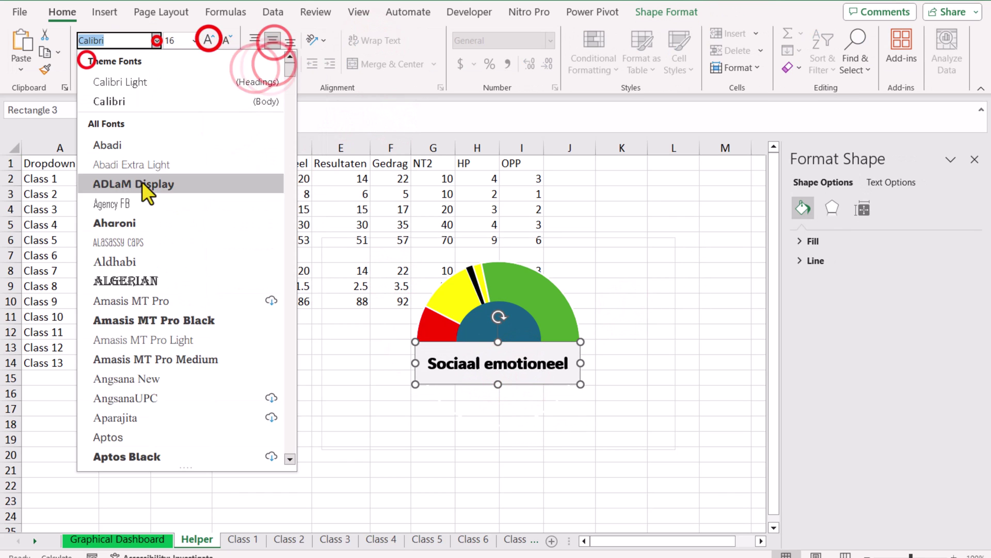
left_click(147, 360)
left_click(491, 420)
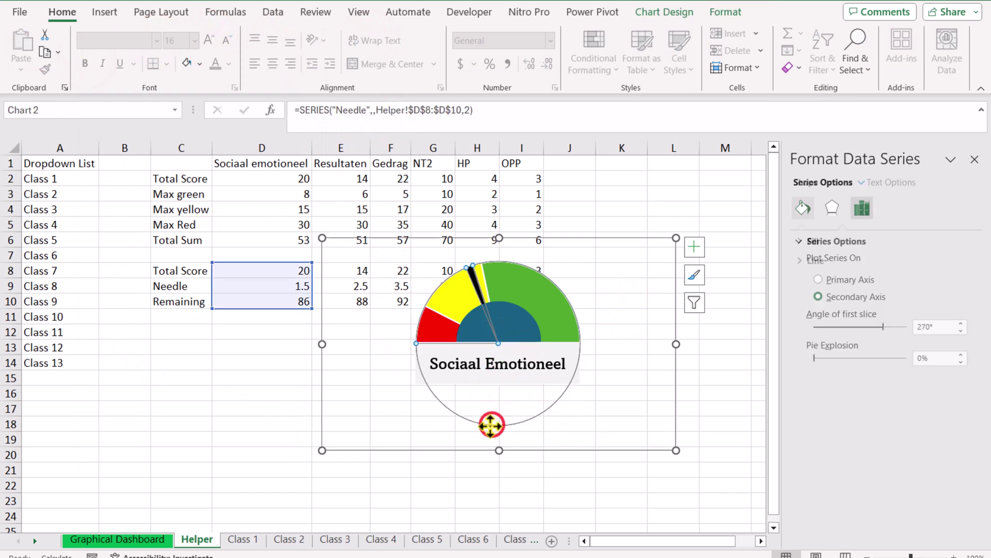
left_click(725, 393)
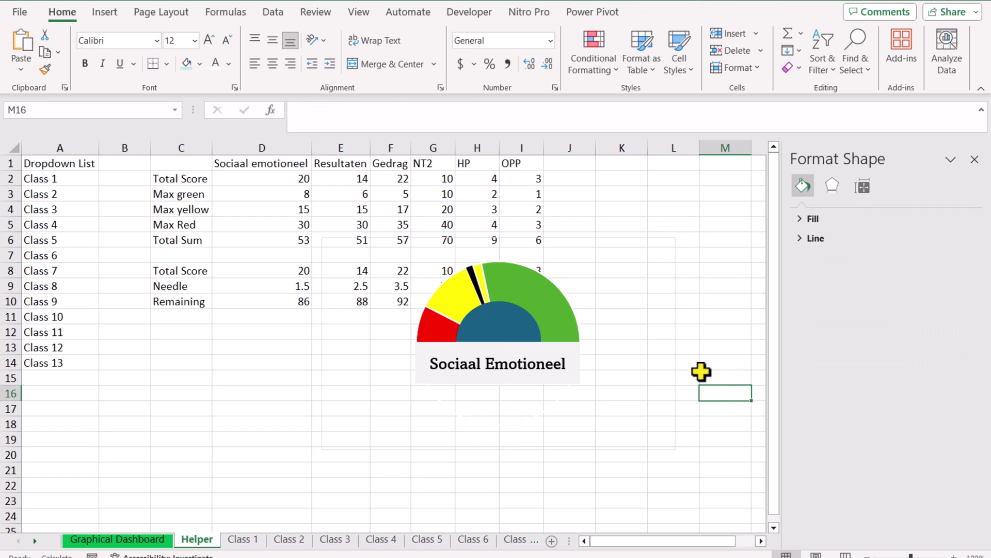
Group the label rectangle with the gauge chart.
left_click(577, 355)
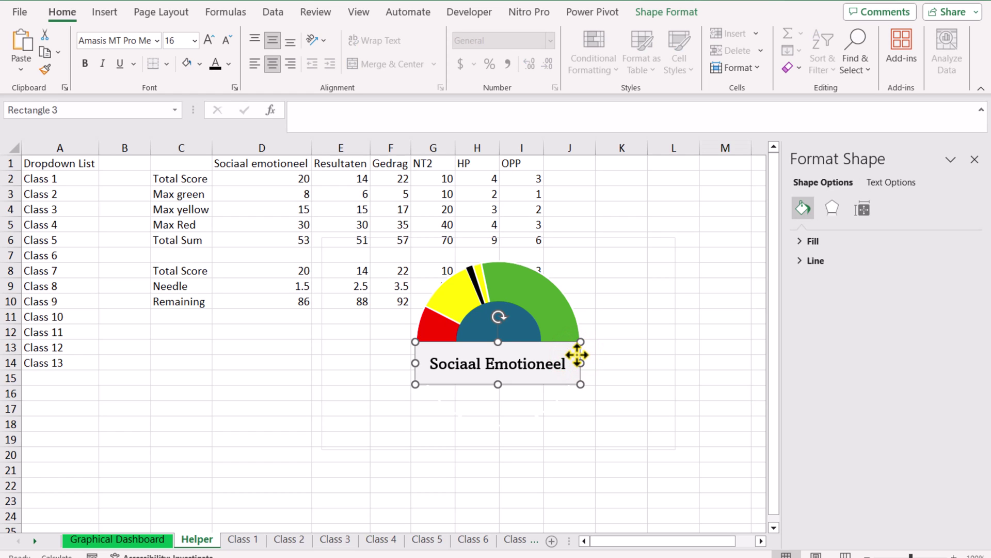
left_click(392, 239, "shift")
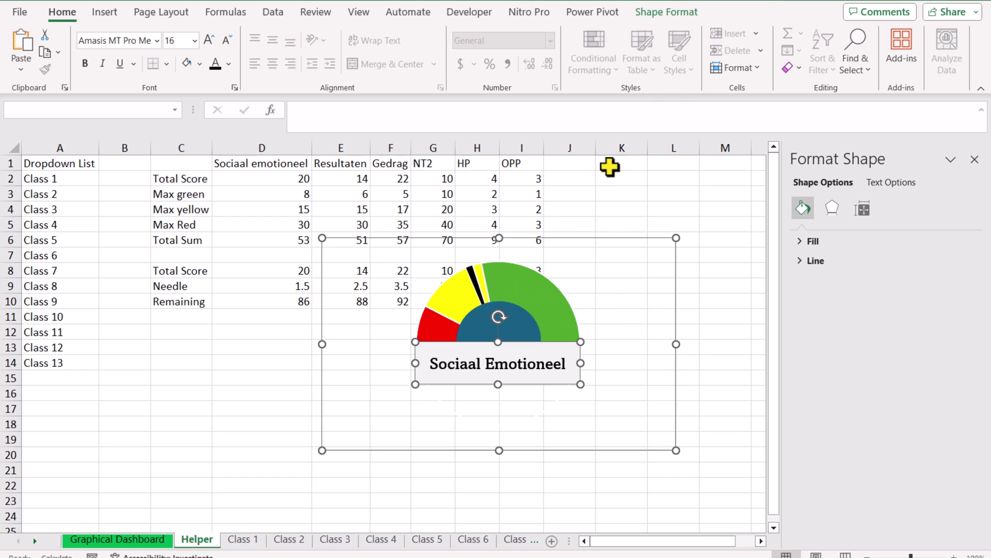
left_click(667, 20)
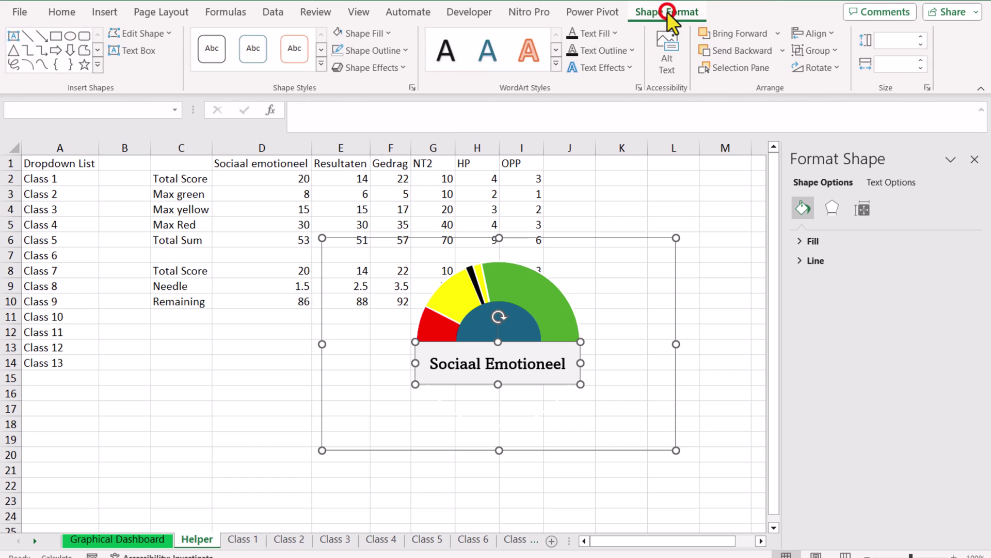
left_click(837, 52)
left_click(843, 71)
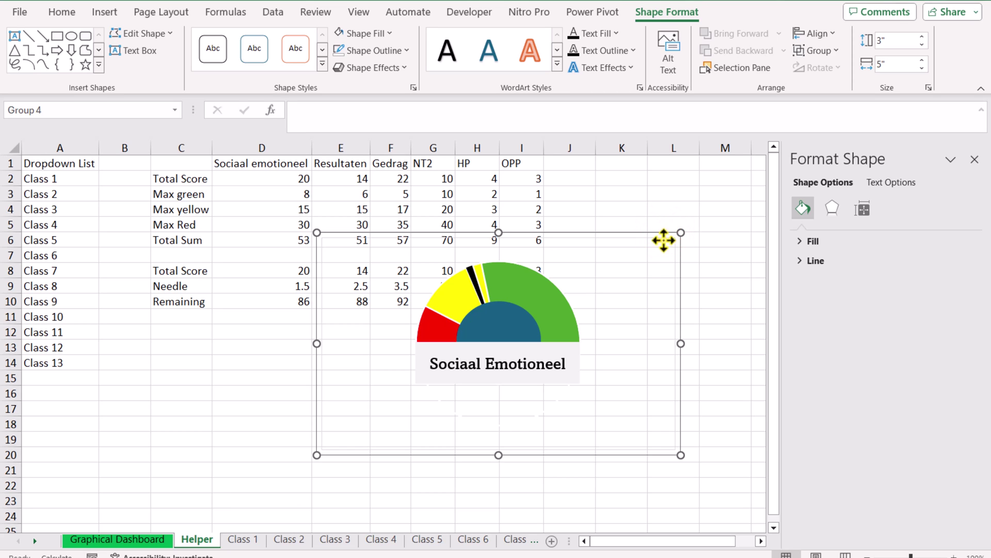
Copy the grouped gauge to the Graphical Dashboard sheet and place it below the Select Sheet Name row.
left_click(130, 540)
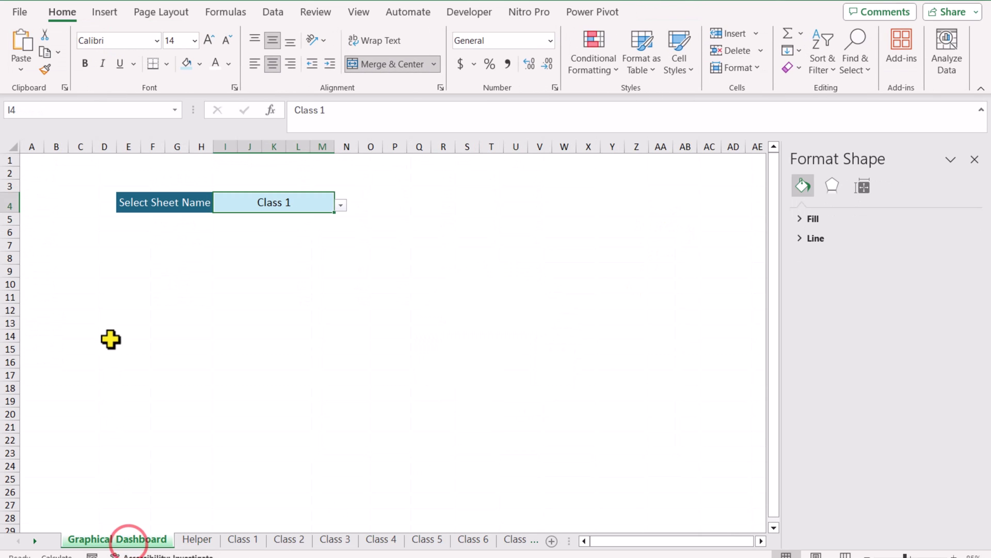
left_click(110, 311)
key("ctrl+v")
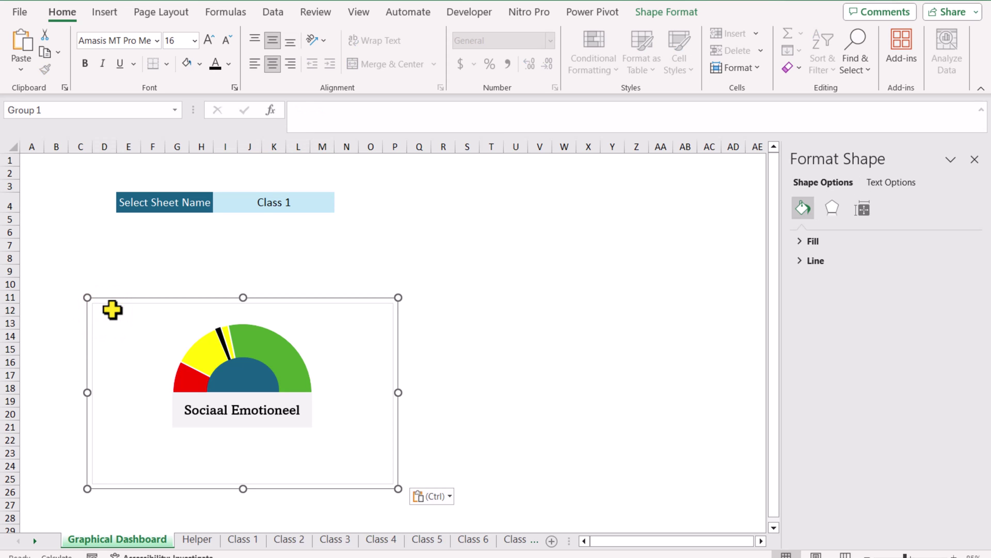
left_click_drag(132, 297, 78, 231)
left_click(417, 281)
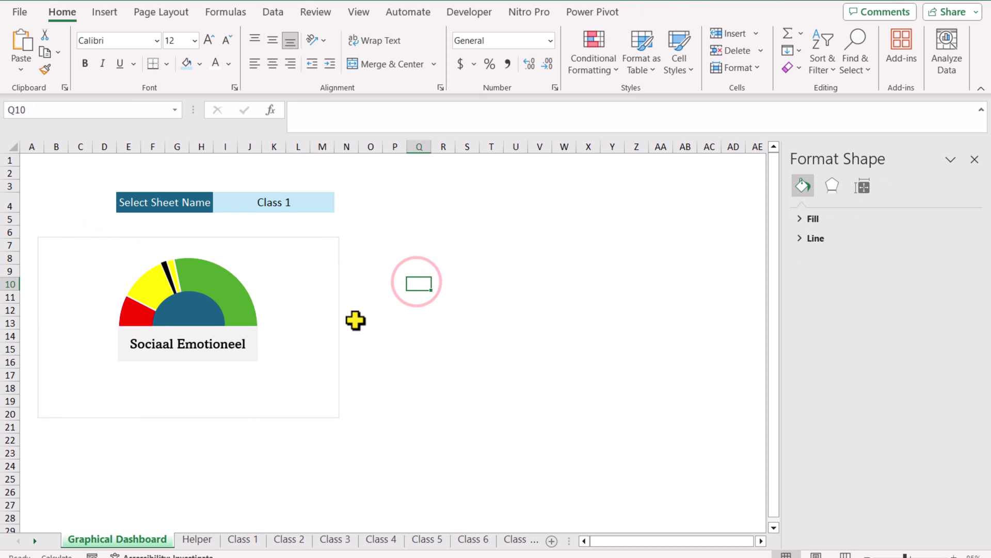
Remove the outline of the chart area inside the dashboard's grouped gauge.
left_click(65, 237)
left_click(64, 238)
left_click(65, 238)
left_click(65, 237)
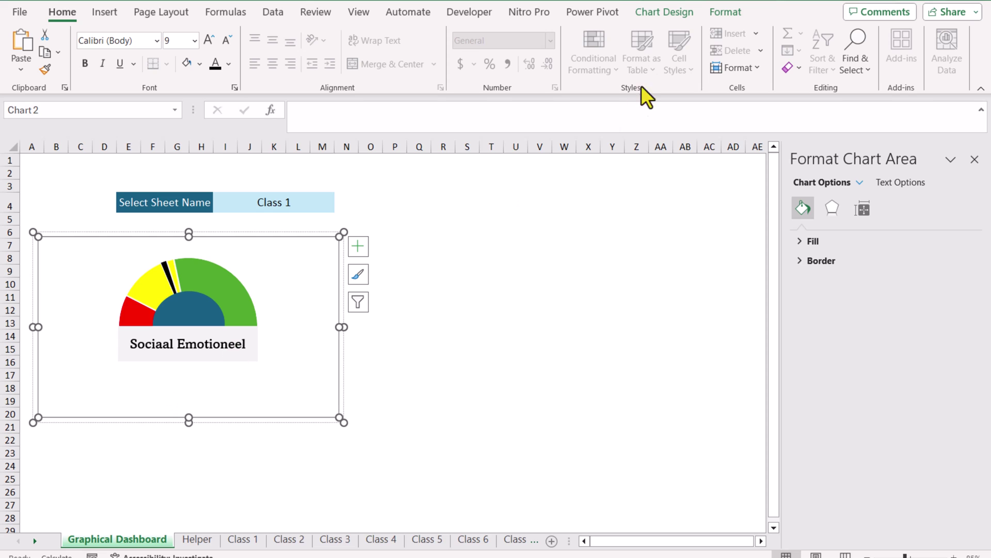
left_click(724, 12)
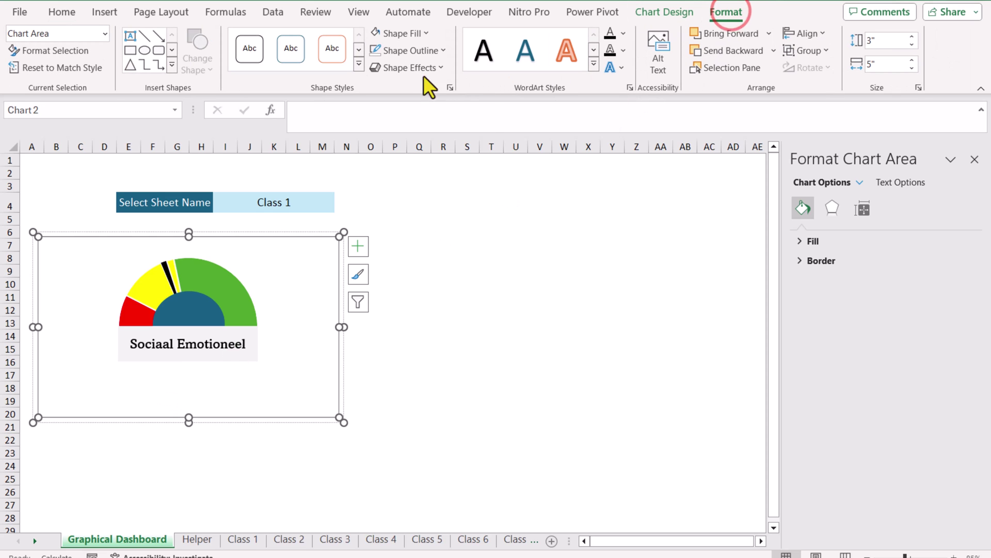
left_click(418, 50)
left_click(413, 274)
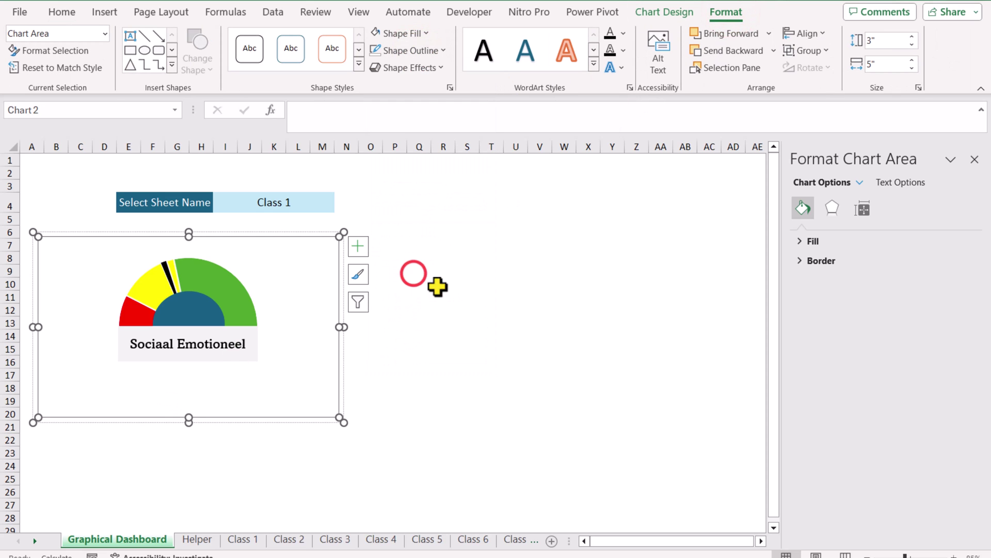
left_click(467, 306)
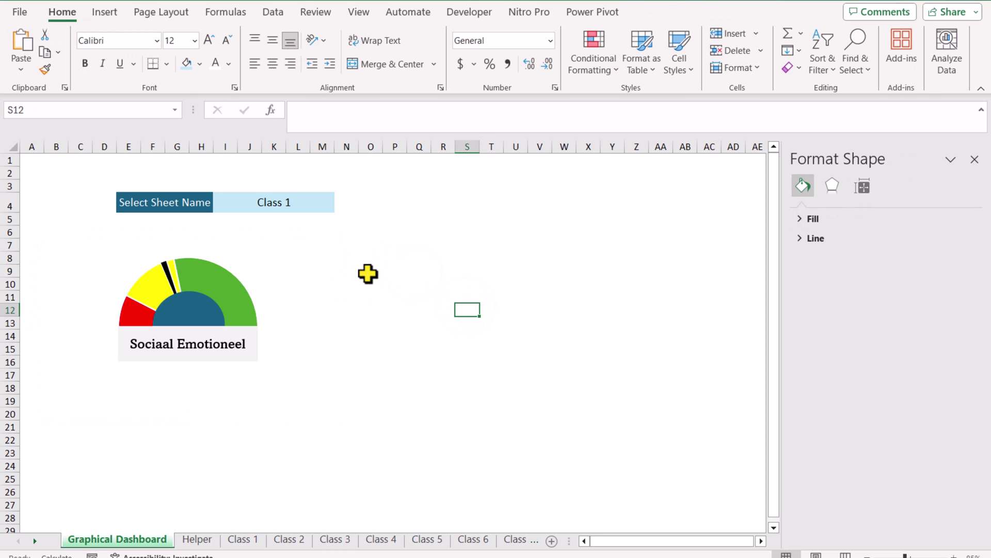
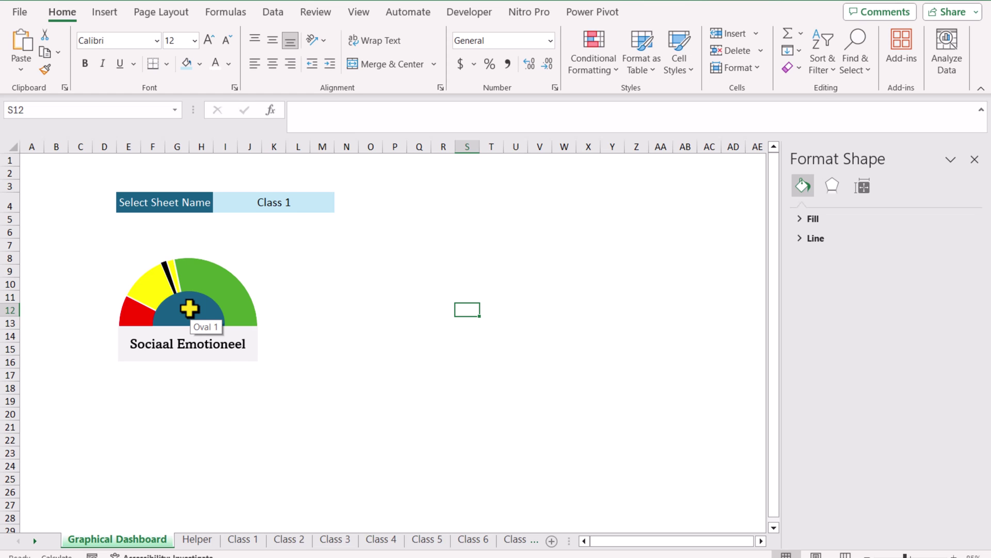
Link the oval at the gauge's centre to the total score with =Helper!$D$2.
left_click(189, 308)
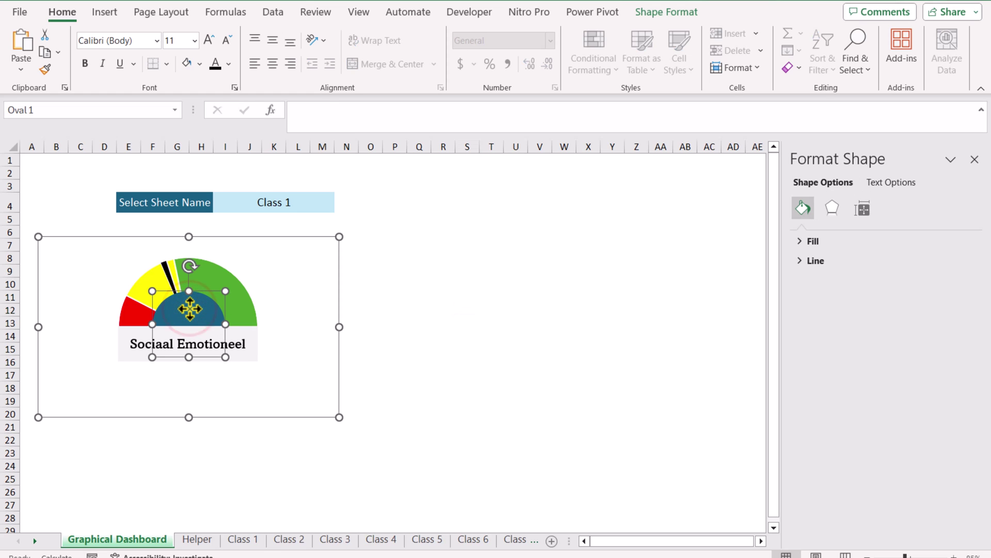
left_click(325, 114)
type("=")
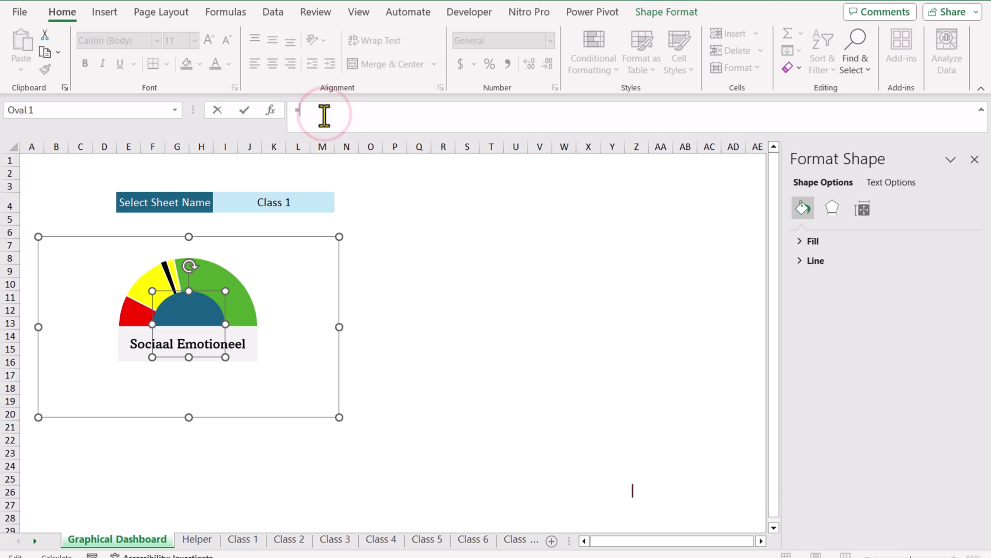
left_click(206, 545)
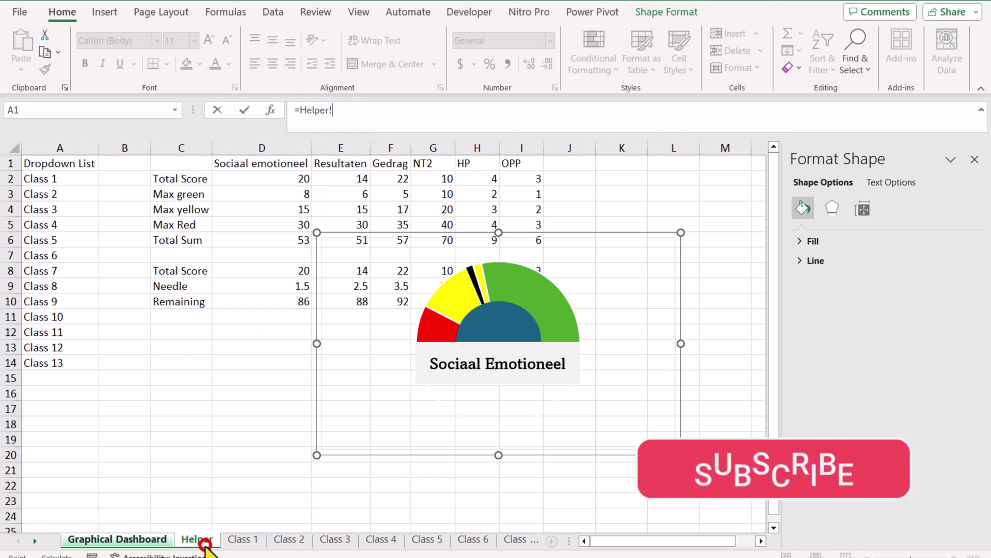
left_click(253, 181)
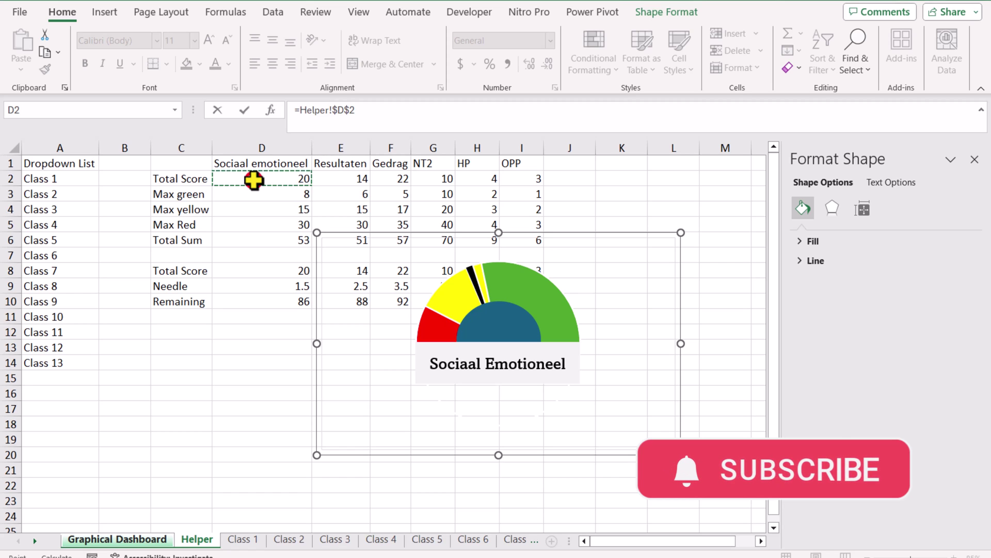
key("Return")
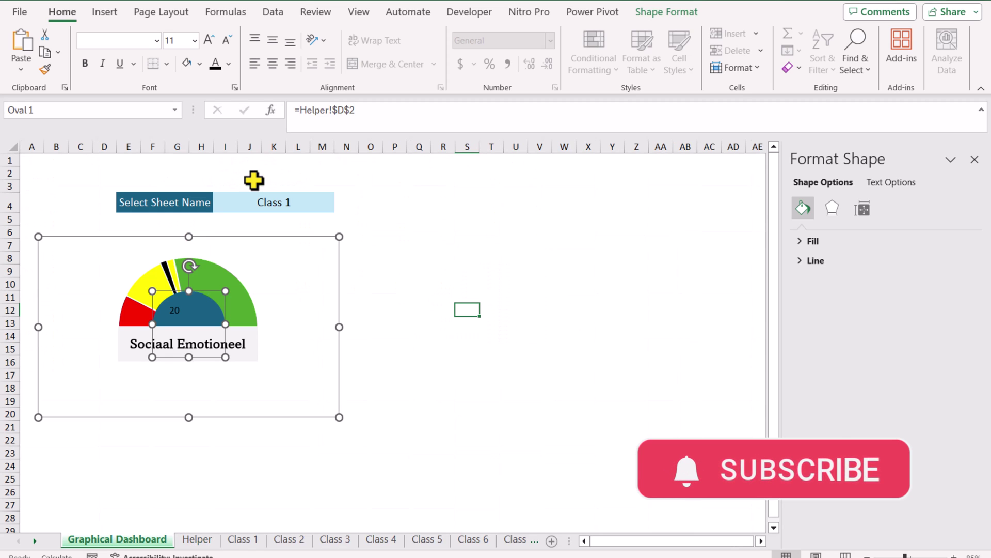
Format the oval's score as bold white 20 pt text, centred horizontally and aligned to the top.
left_click(276, 67)
left_click(276, 44)
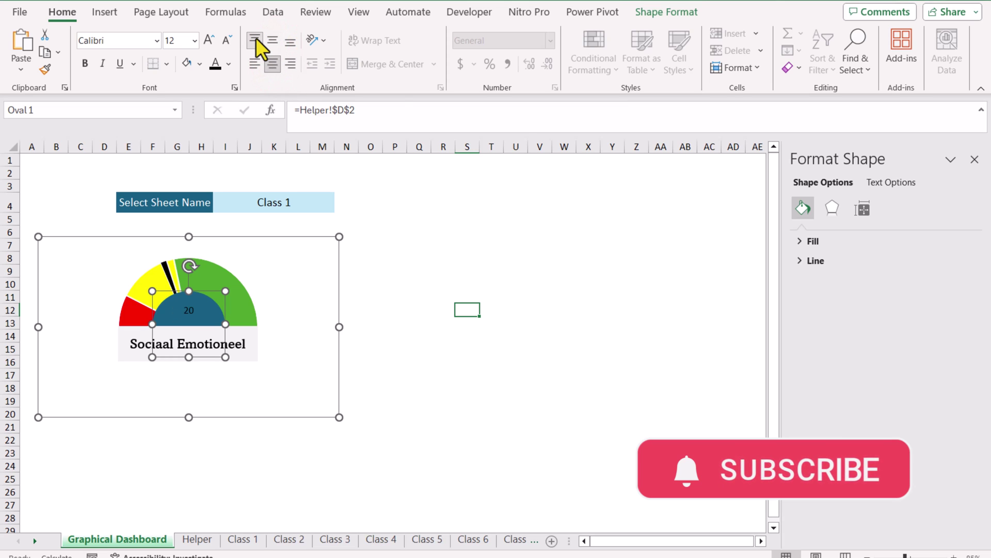
left_click(255, 37)
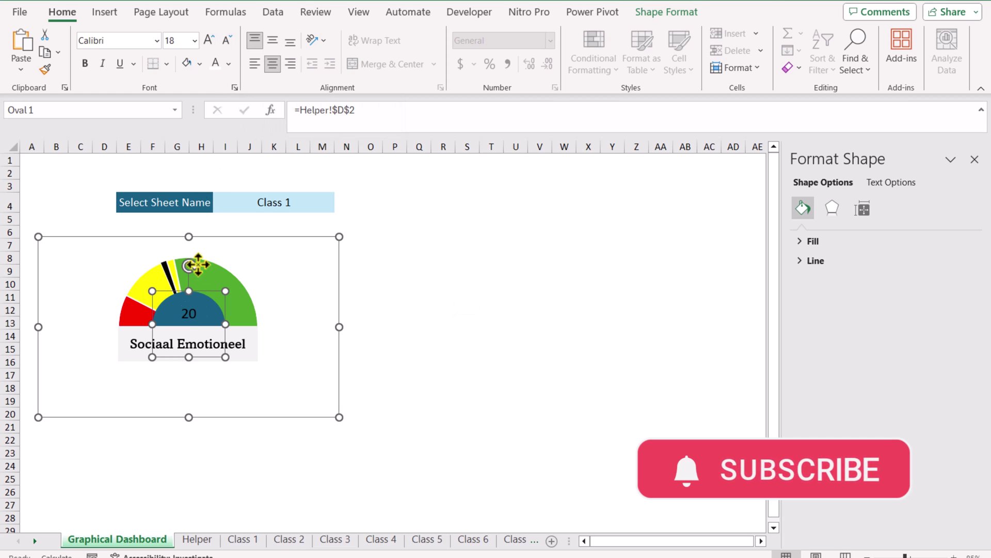
key("ctrl+shift+period")
key("ctrl+shift+period")
key("ctrl+shift+period")
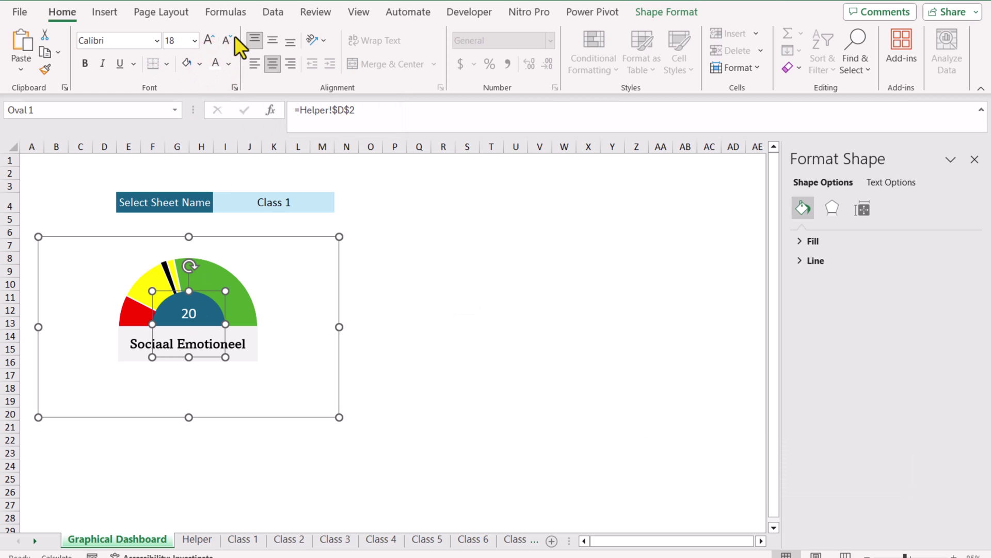
left_click(208, 39)
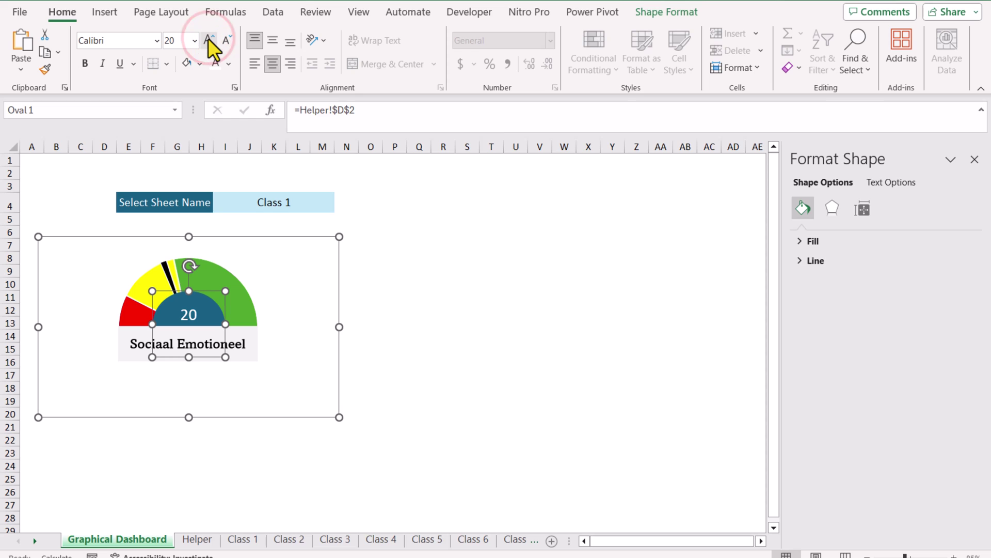
left_click(82, 63)
left_click(493, 340)
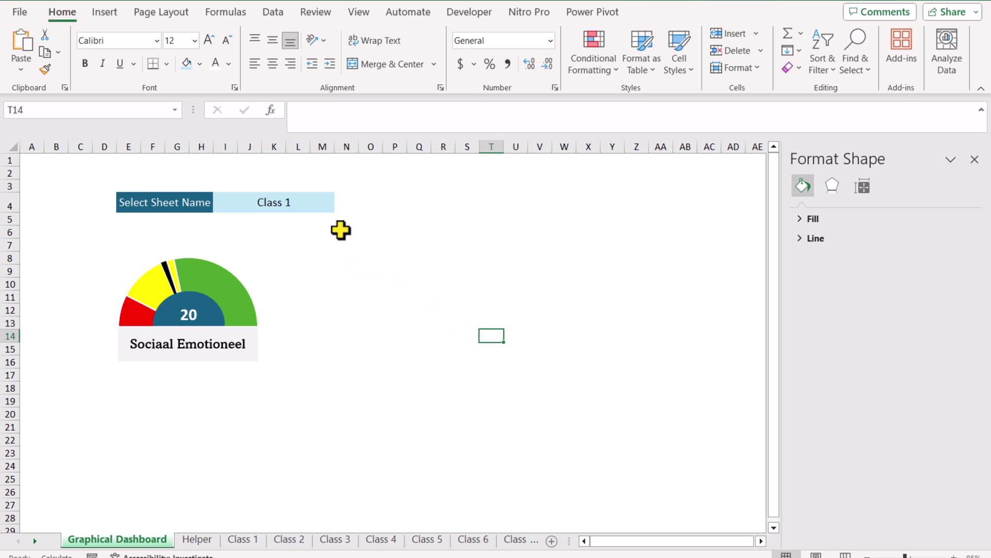
Test the gauge by choosing Class 2 and Class 3 in the sheet name dropdown.
left_click(318, 206)
left_click(340, 205)
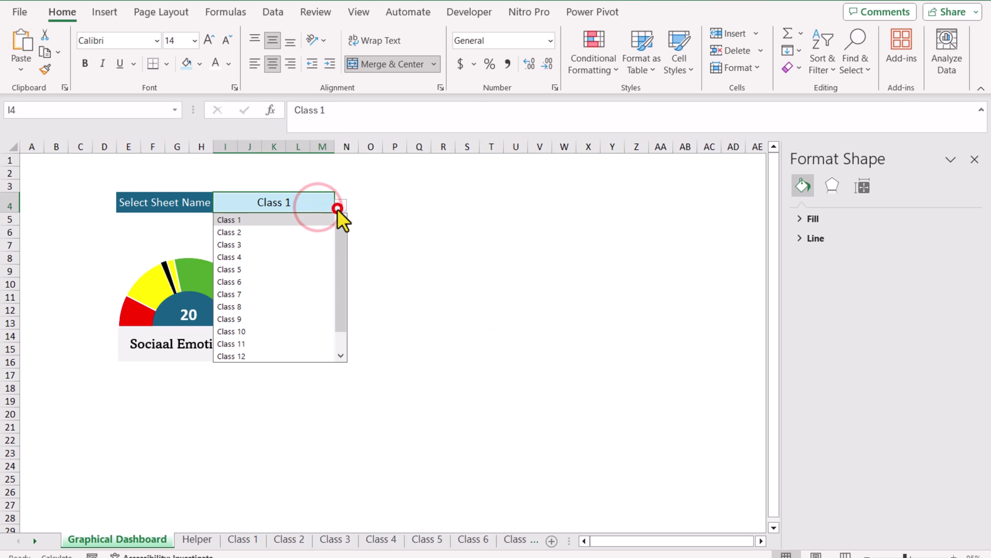
left_click(323, 232)
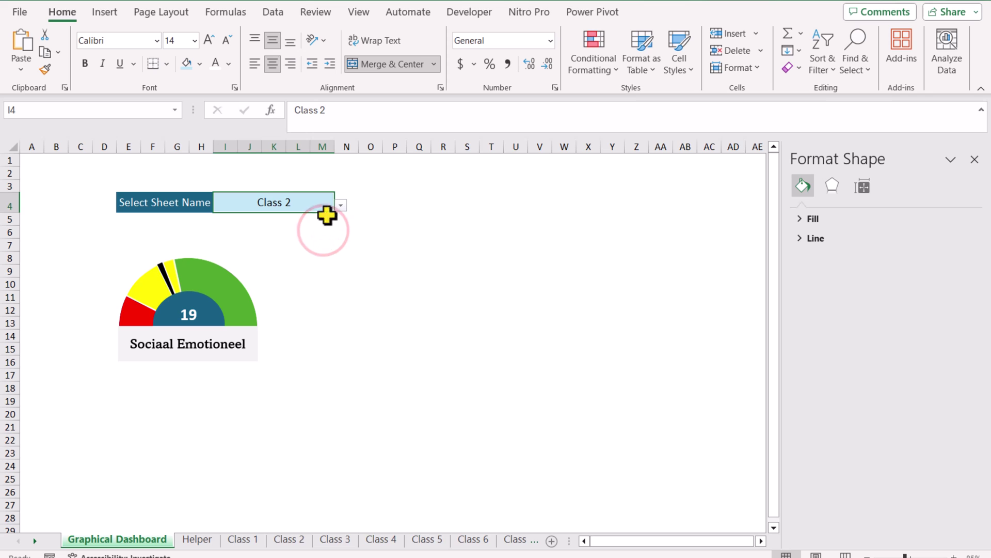
left_click(341, 205)
left_click(317, 244)
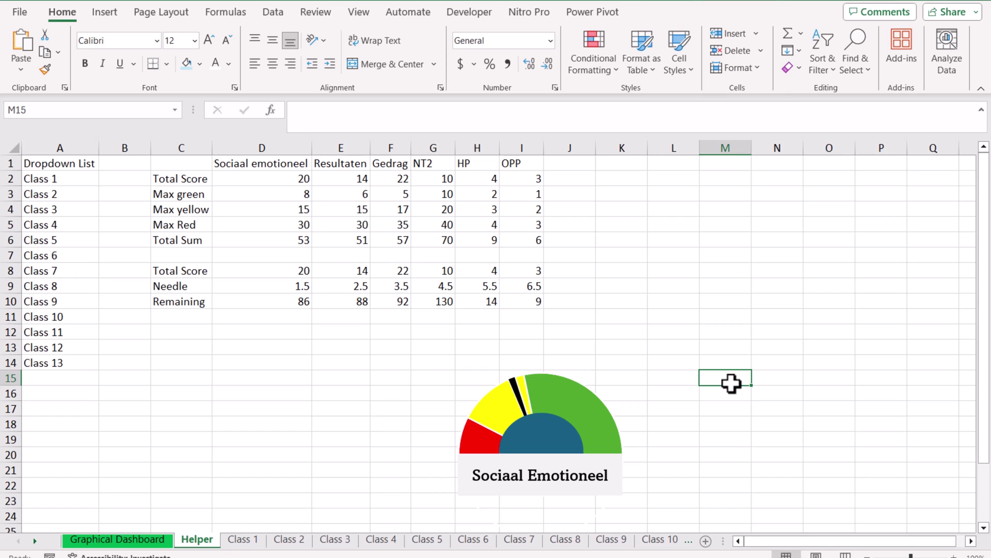
Try to change the values of the gauge chart's unnamed first series to =Helper!$E$3:$E$6.
left_click(580, 377)
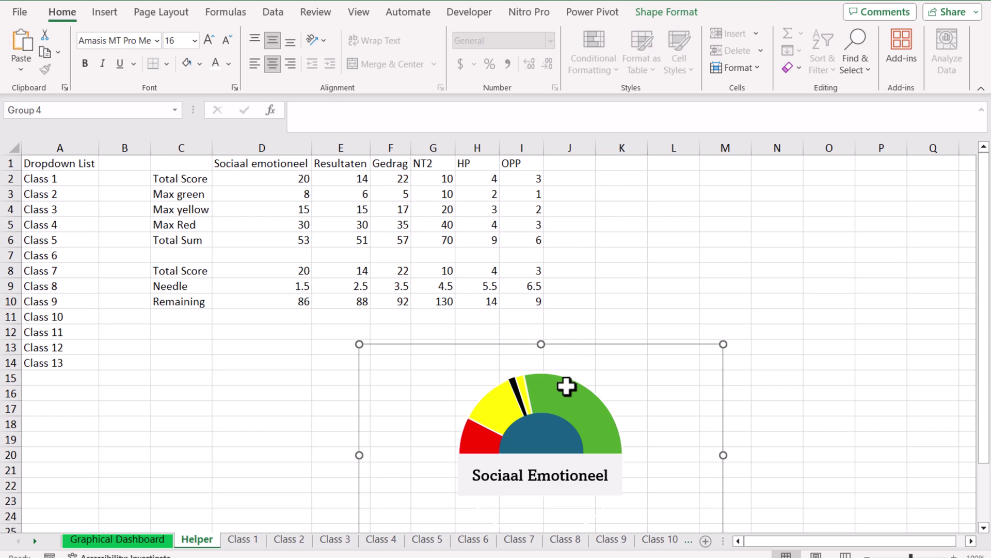
left_click(567, 385)
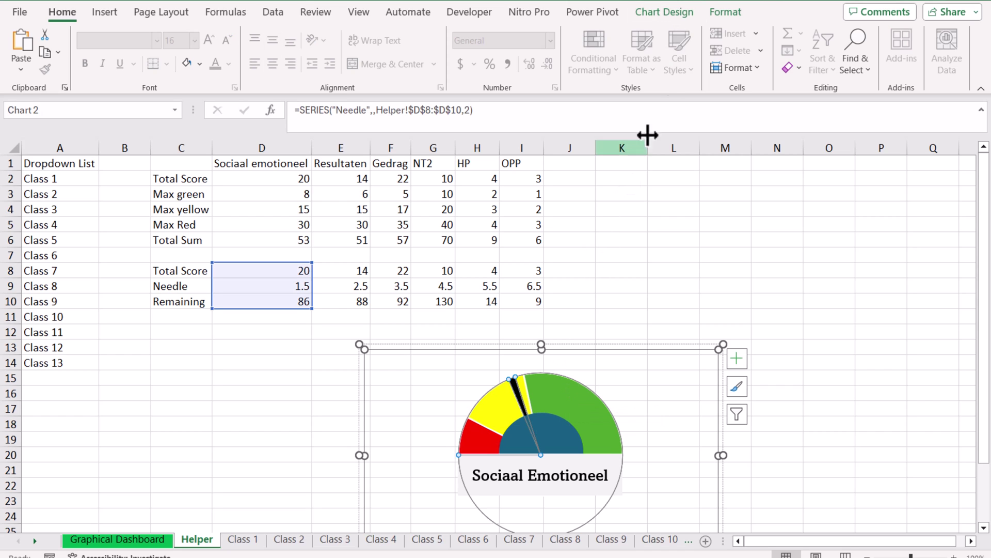
left_click(666, 16)
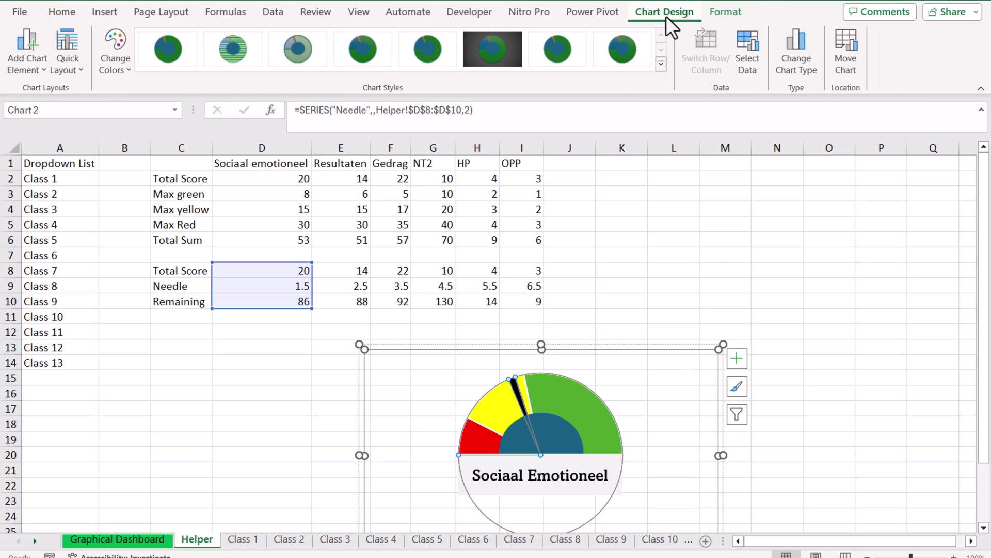
left_click(745, 51)
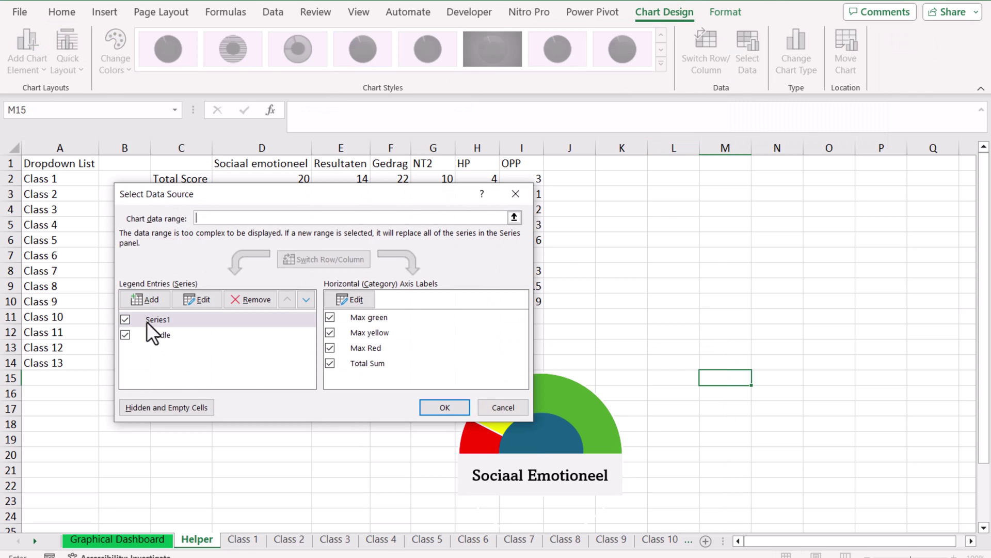
left_click_drag(244, 191, 692, 181)
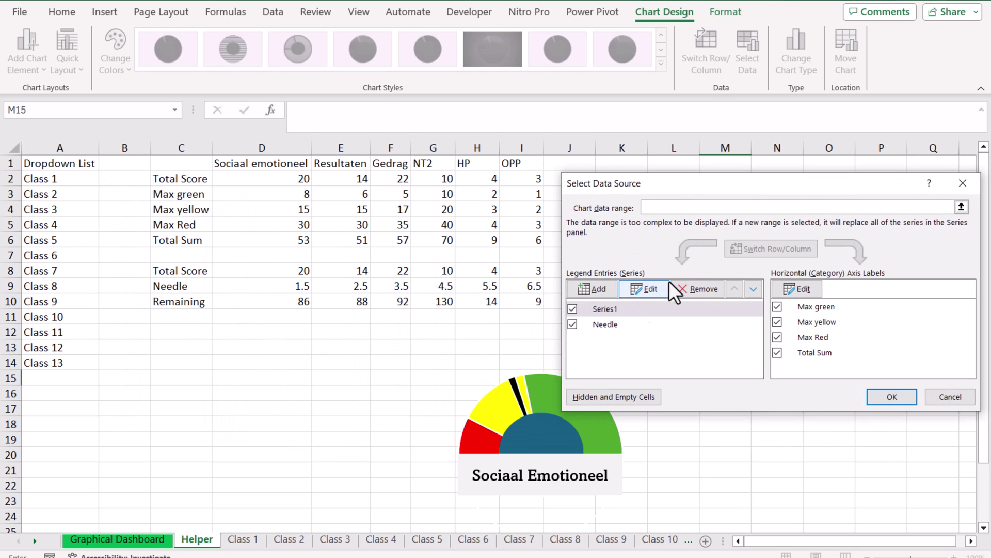
left_click(650, 289)
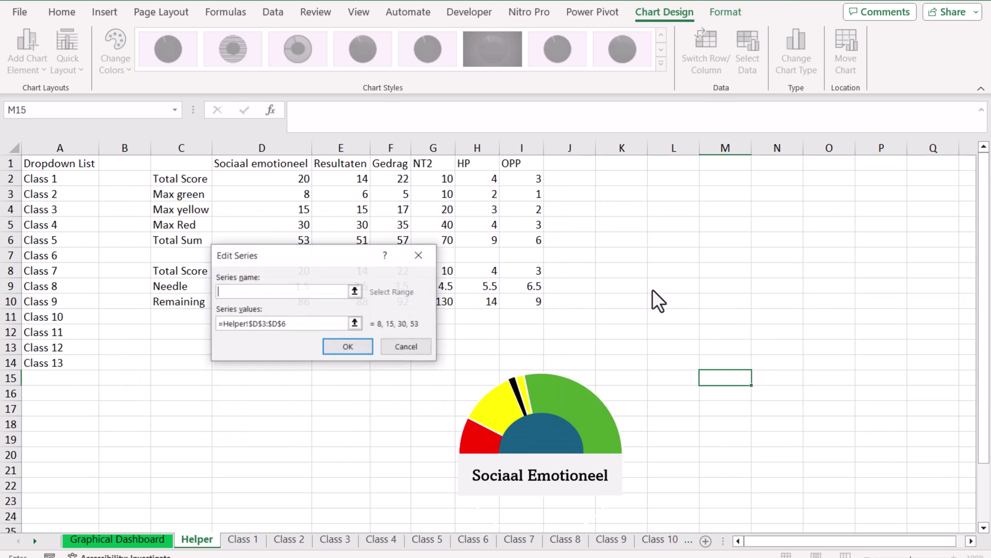
left_click(287, 325)
left_click_drag(307, 260, 305, 375)
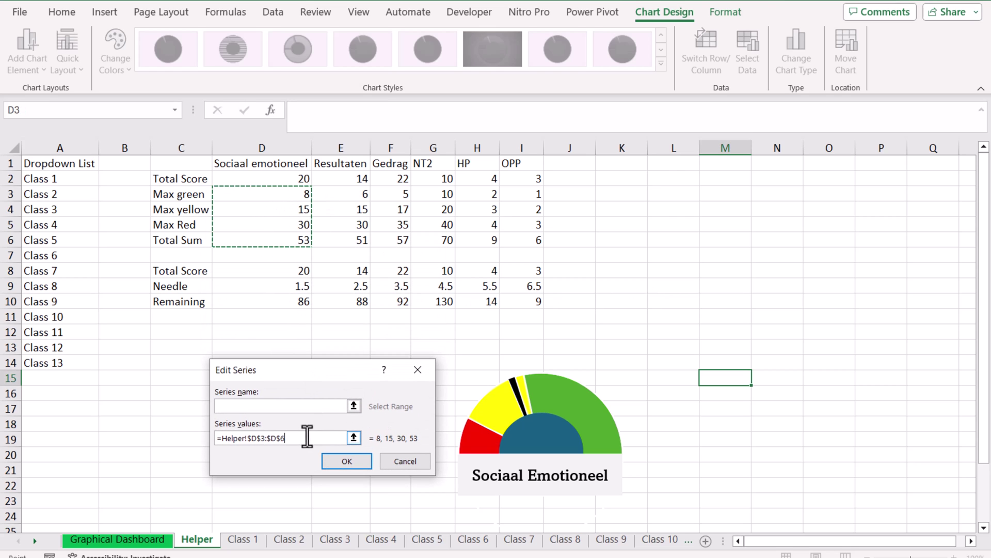
left_click_drag(272, 438, 213, 436)
key("BackSpace")
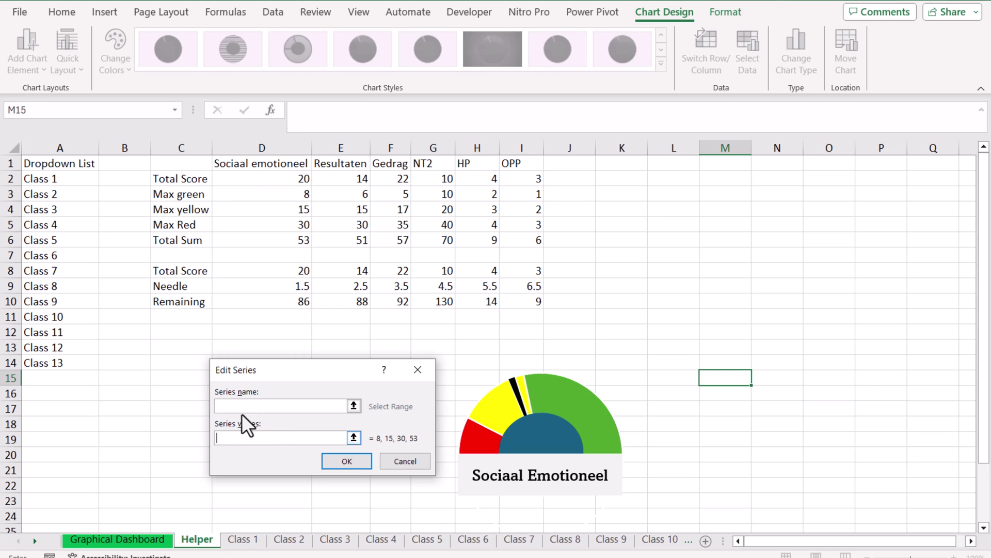
left_click_drag(354, 195, 352, 239)
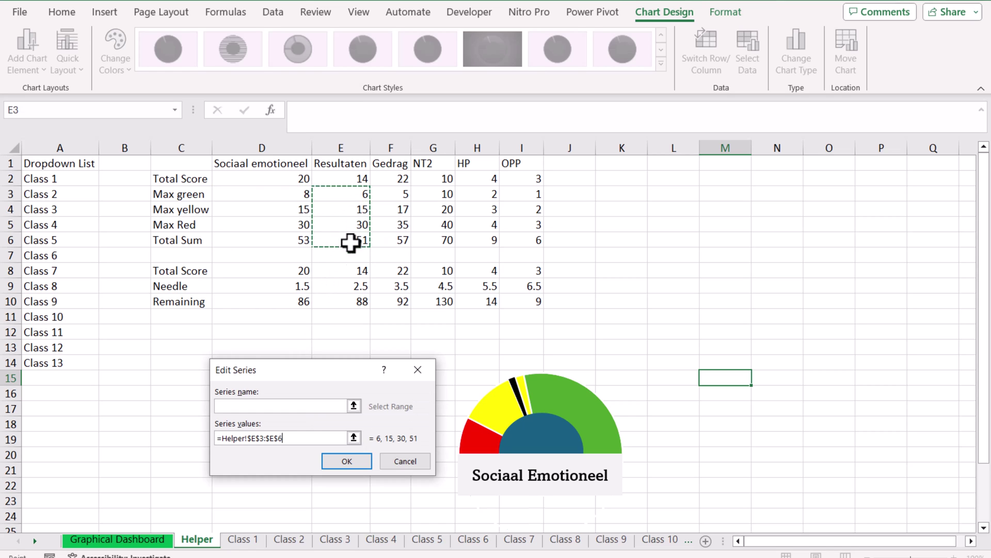
left_click(360, 460)
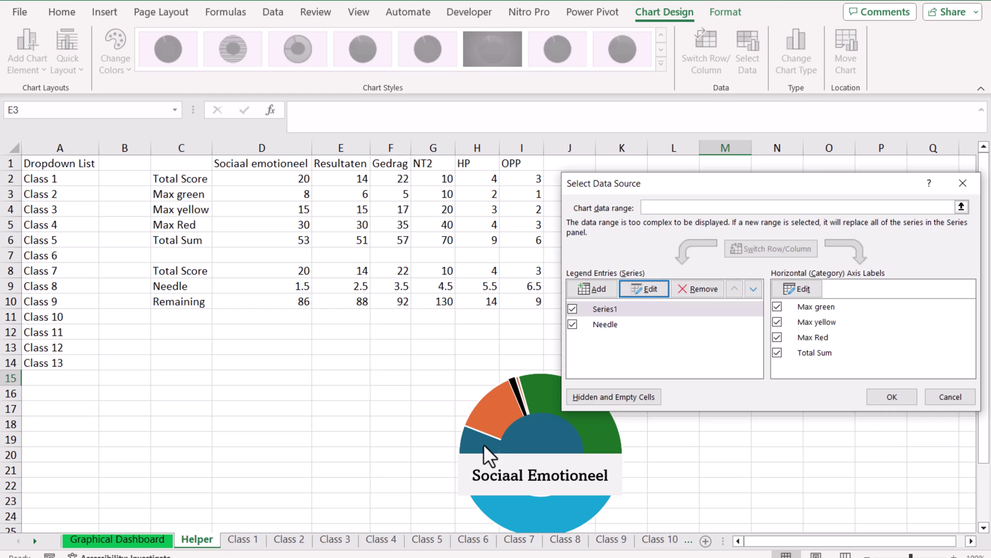
left_click(893, 397)
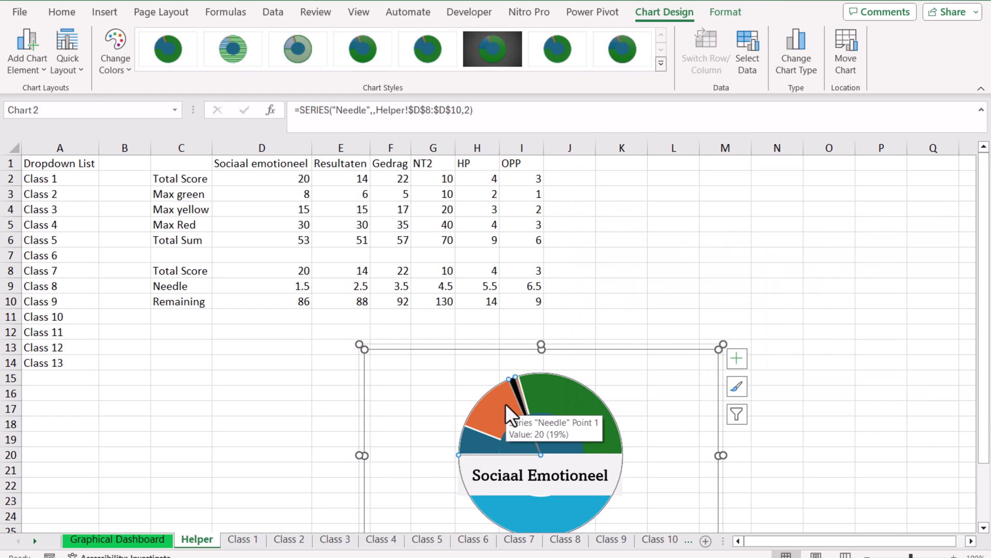
left_click(606, 326)
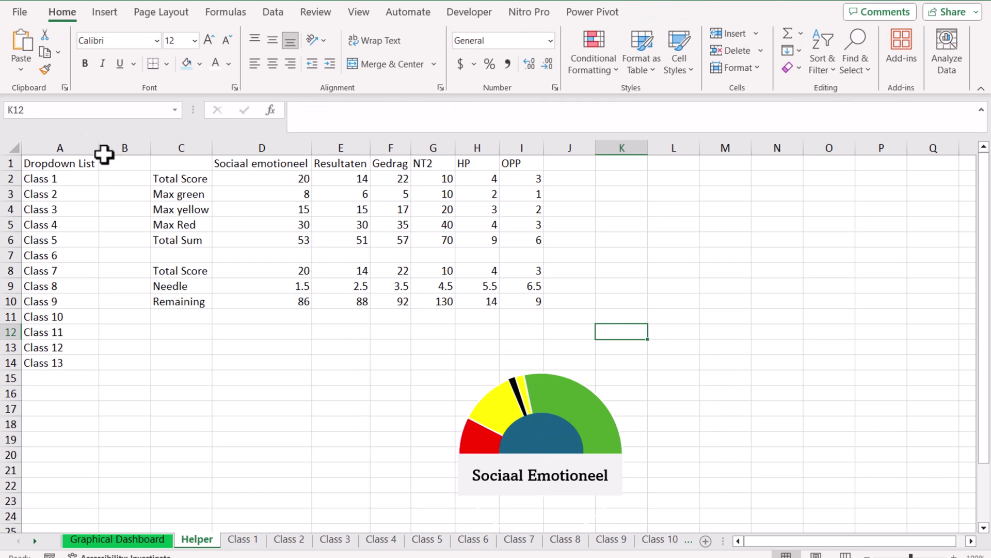
Turn off chart properties following data points, for all new workbooks and for the current workbook, in the advanced options.
left_click(11, 14)
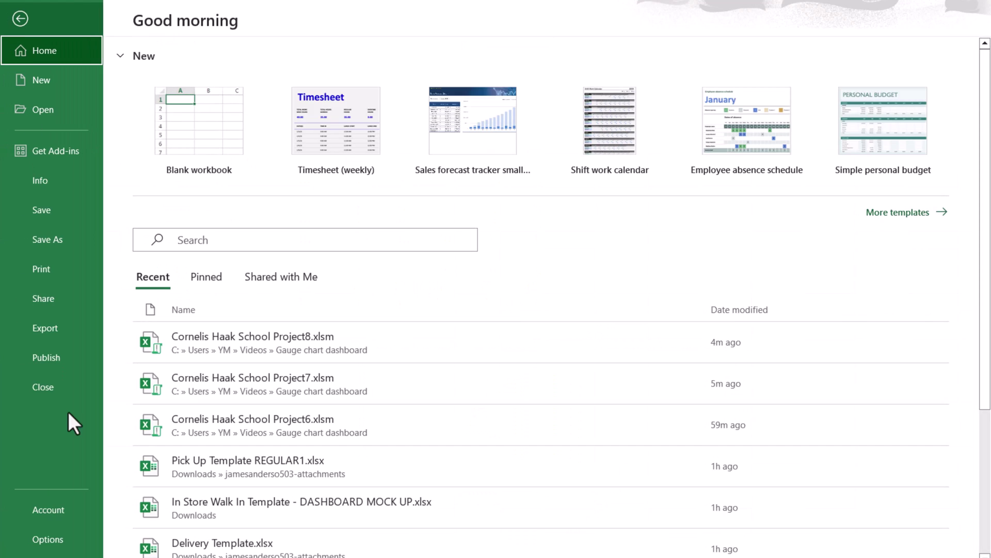
left_click(83, 528)
left_click(214, 196)
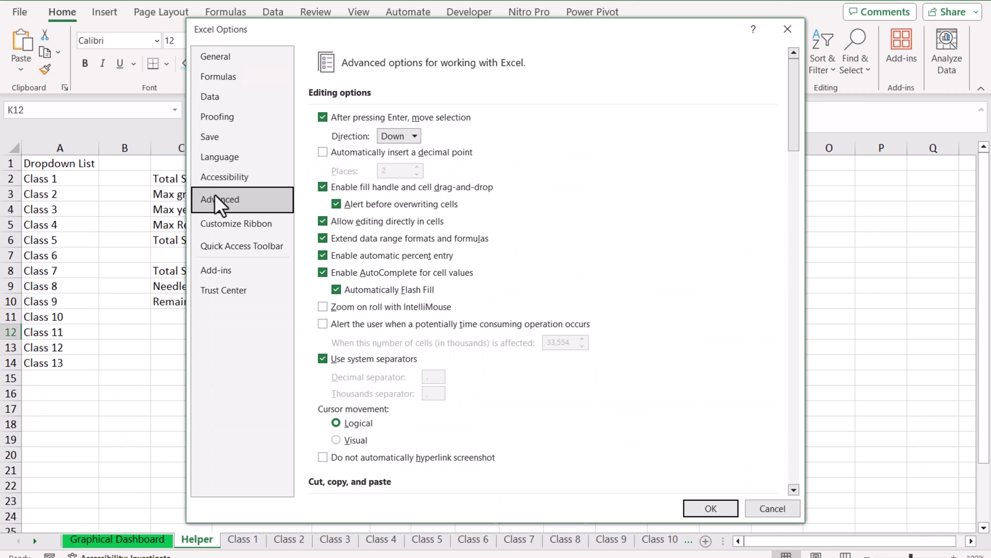
scroll(451, 231, "down", 7)
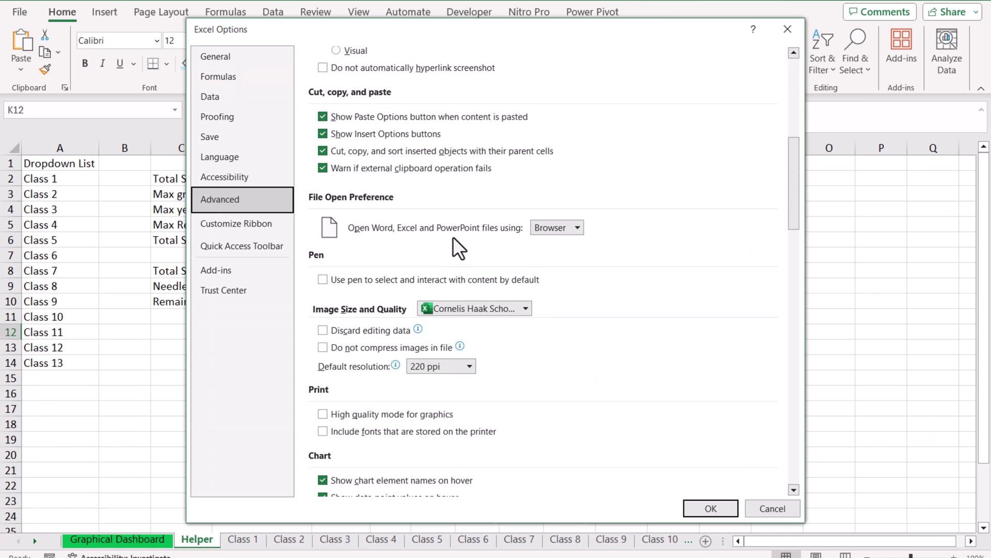
scroll(453, 239, "down", 4)
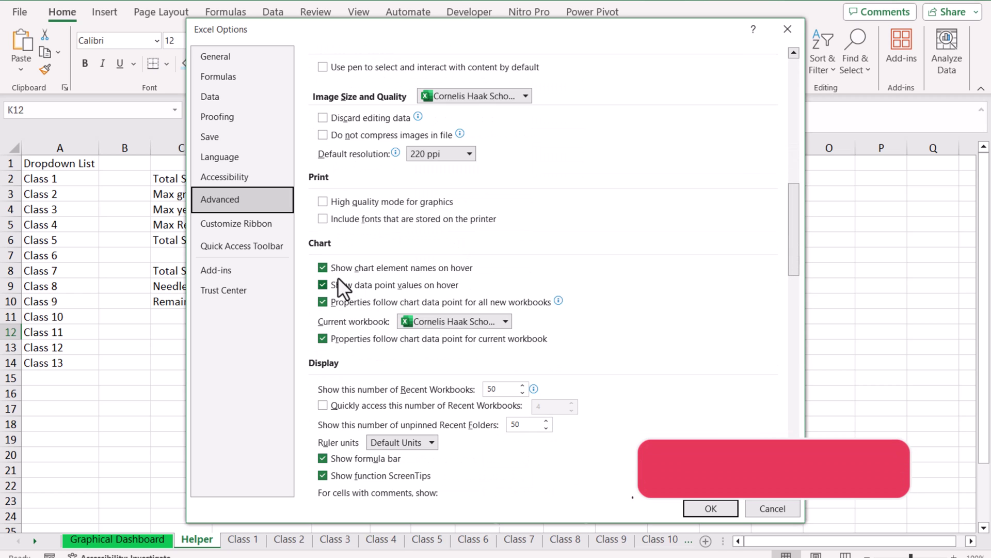
left_click(322, 302)
left_click(322, 339)
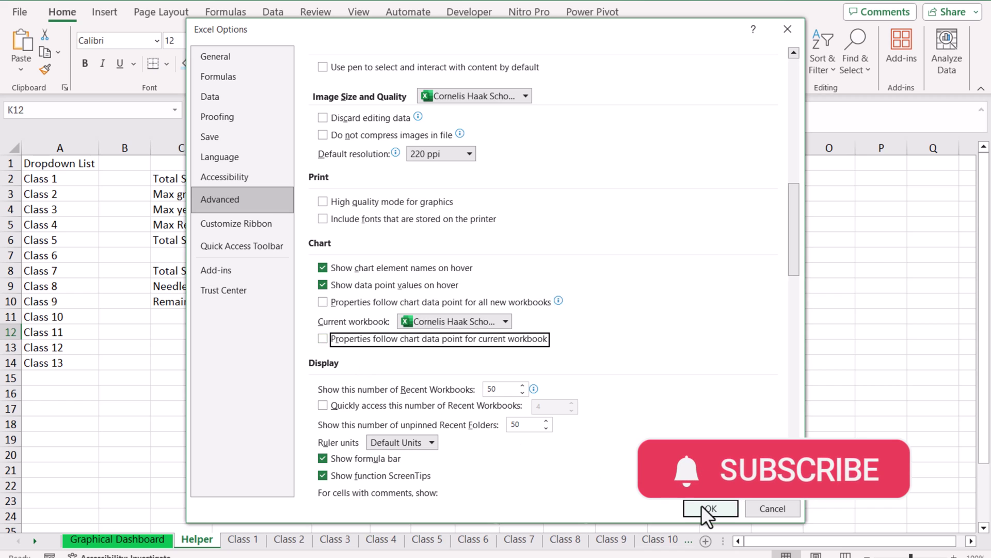
left_click(708, 508)
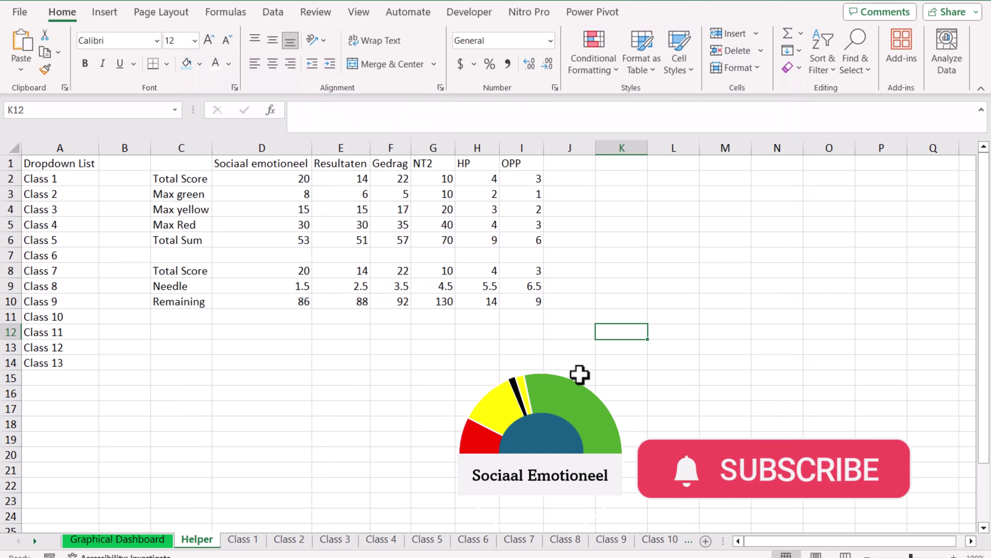
Set the values of the gauge chart's first series to the Resultaten range =Helper!$E$3:$E$6.
left_click(580, 375)
left_click(580, 376)
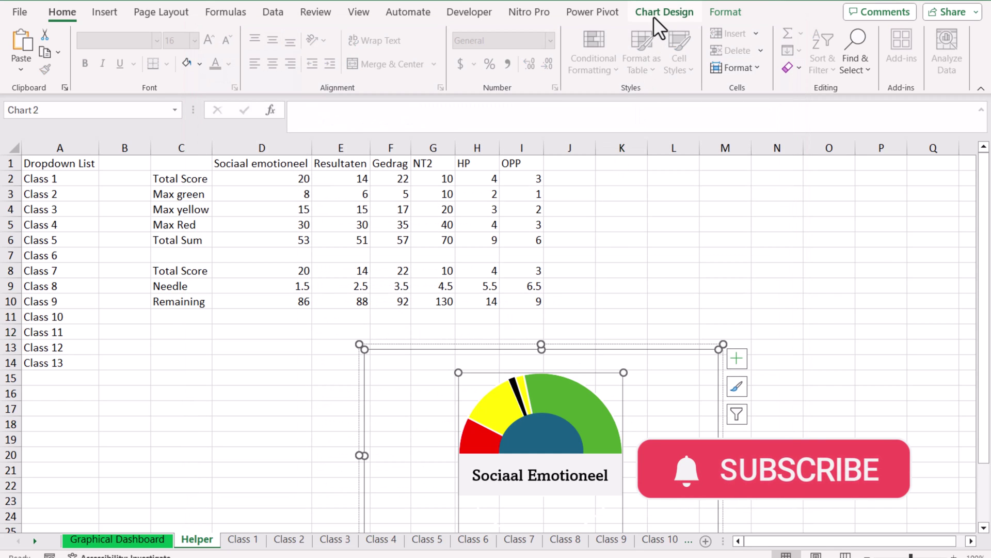
left_click(654, 15)
left_click(746, 61)
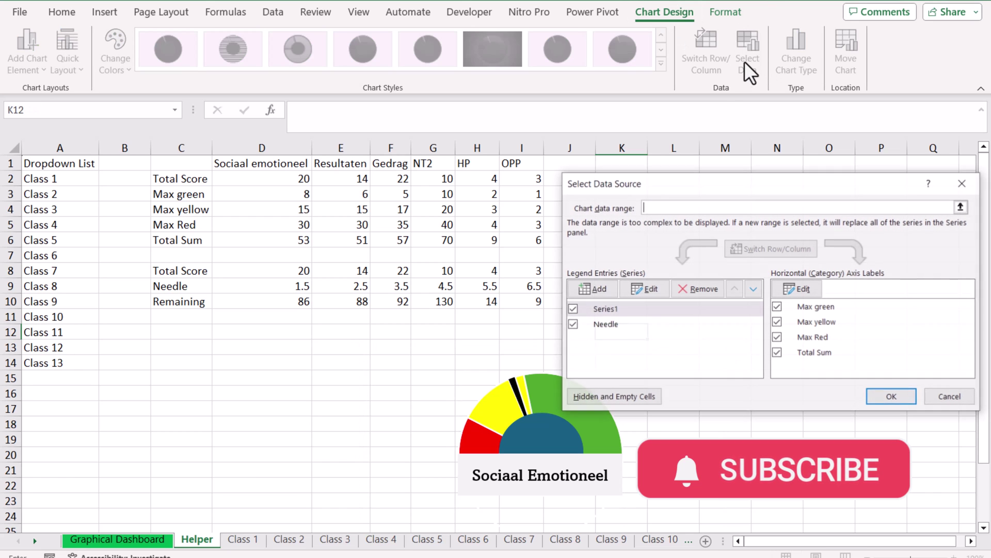
left_click(642, 293)
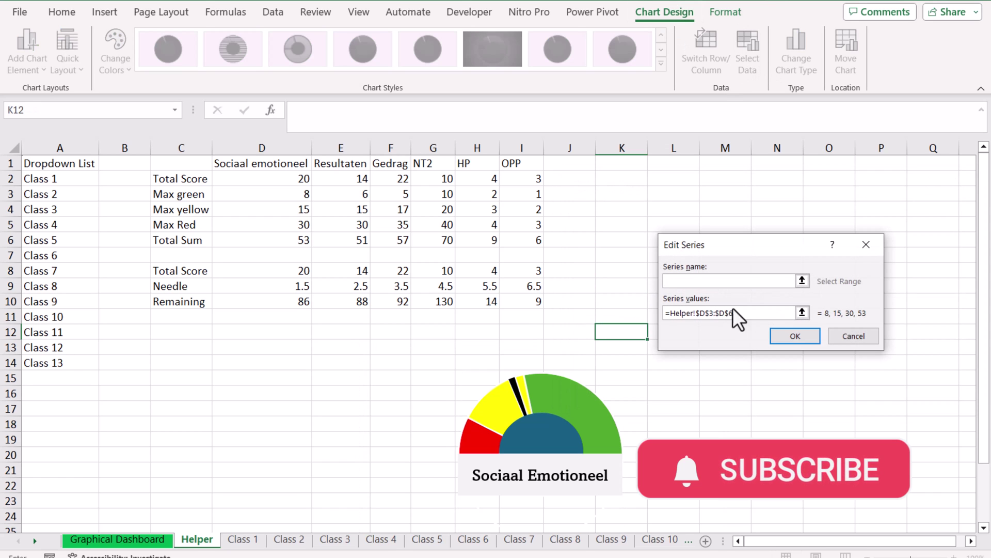
left_click_drag(733, 313, 695, 313)
key("Delete")
left_click_drag(354, 199, 343, 238)
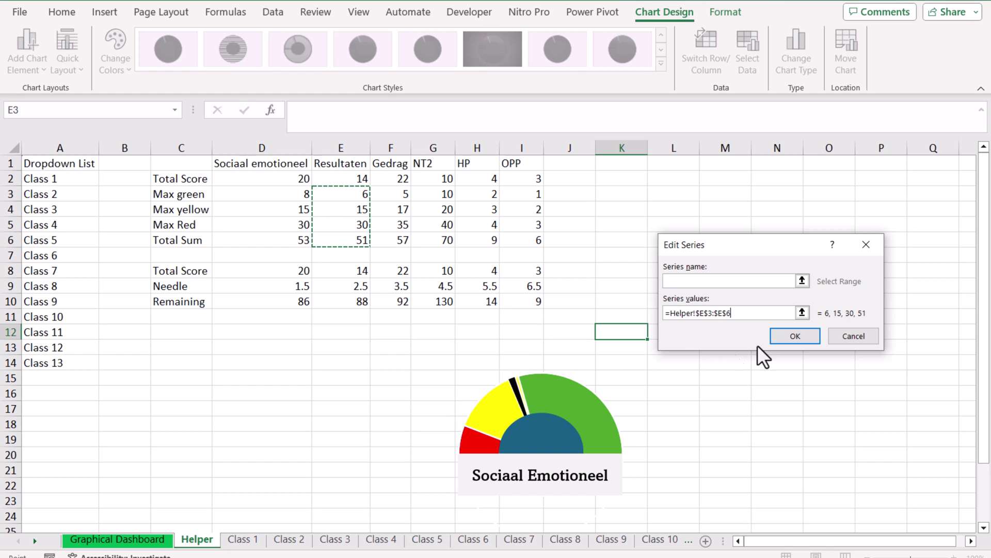
left_click(788, 336)
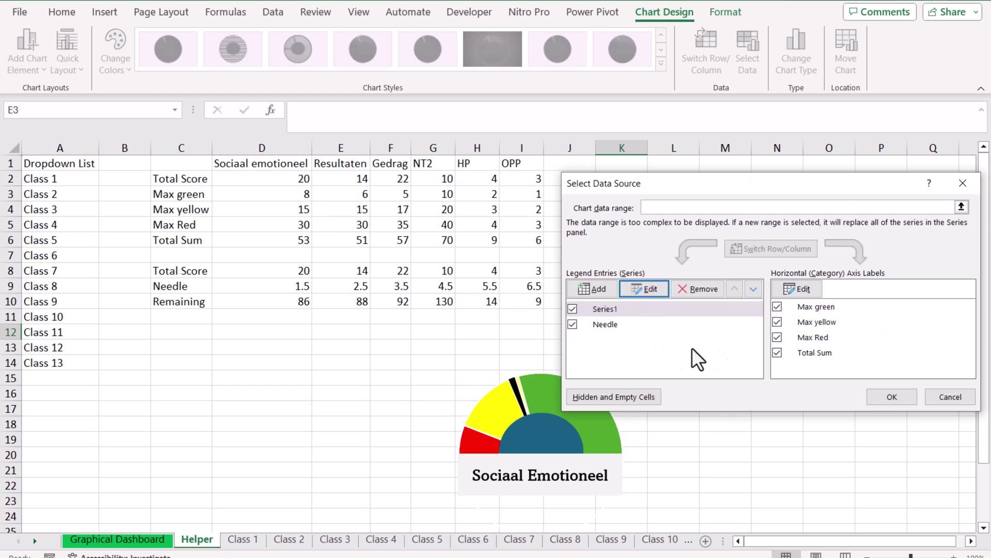
Set the gauge chart's Needle series values to cells E8:E10 of the Resultaten column and apply the data source.
left_click(599, 323)
left_click(655, 290)
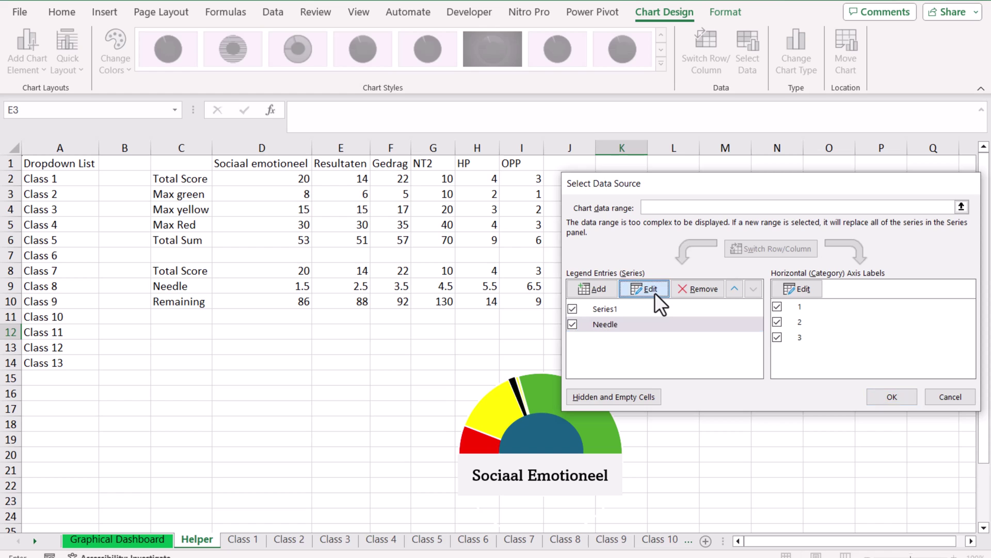
left_click(756, 313)
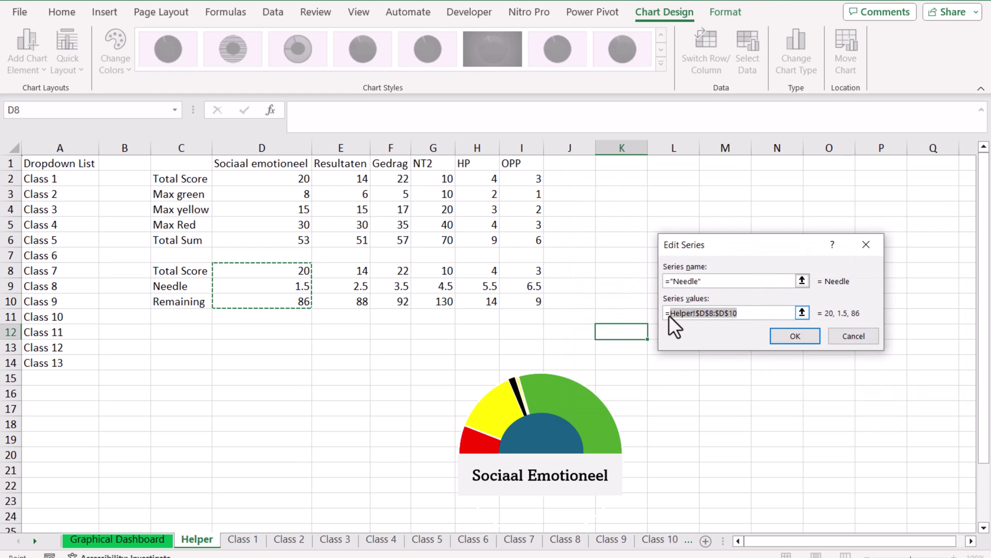
key("BackSpace")
left_click_drag(364, 273, 362, 304)
left_click(788, 333)
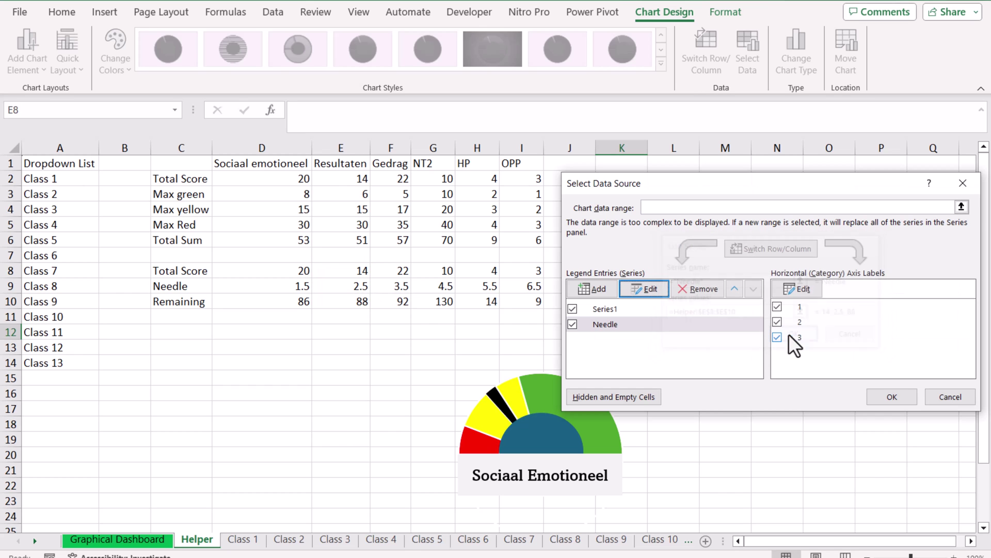
left_click(885, 396)
left_click(636, 316)
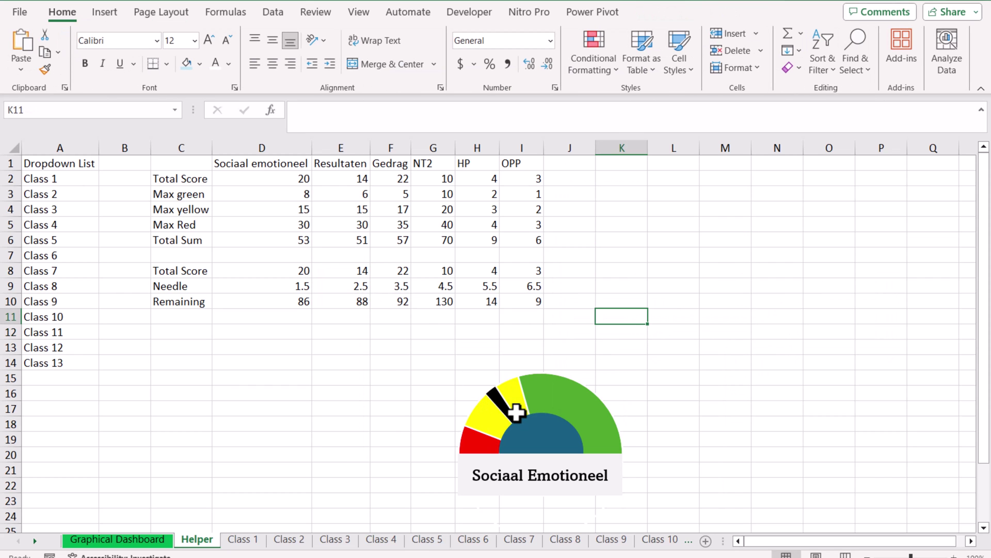
Set the Resultaten needle value in cell E9 to 1.5.
left_click(358, 287)
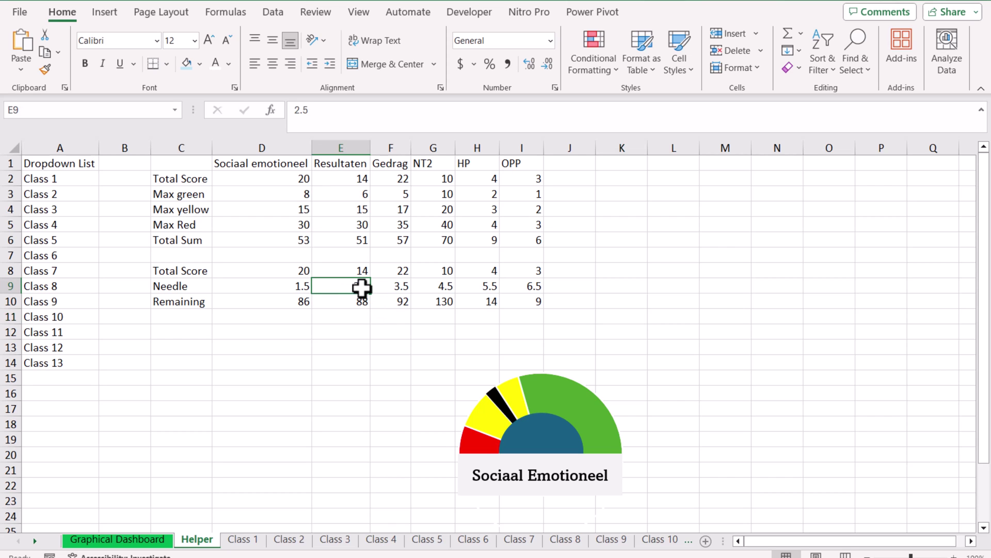
type("1")
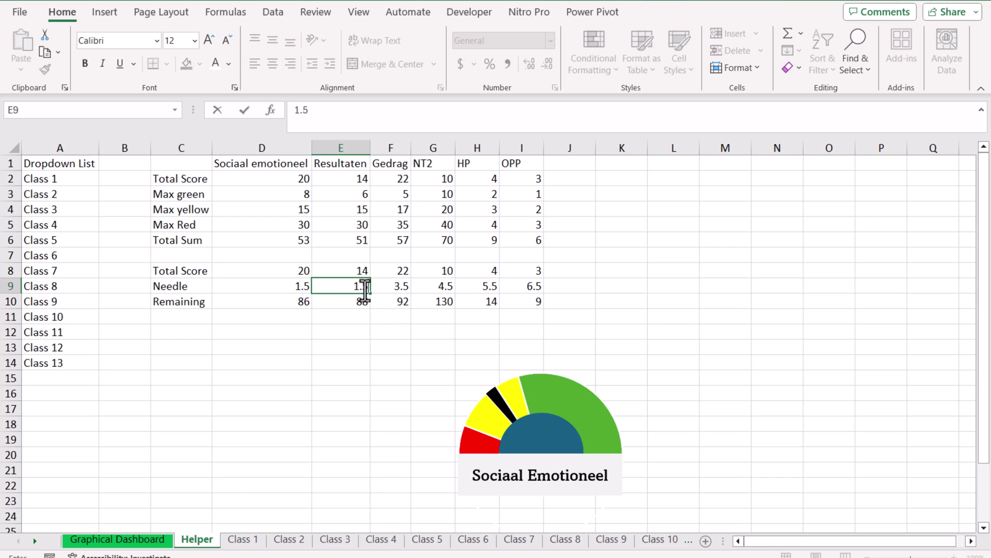
key("Return")
key("Up")
key("Up")
left_click(359, 291)
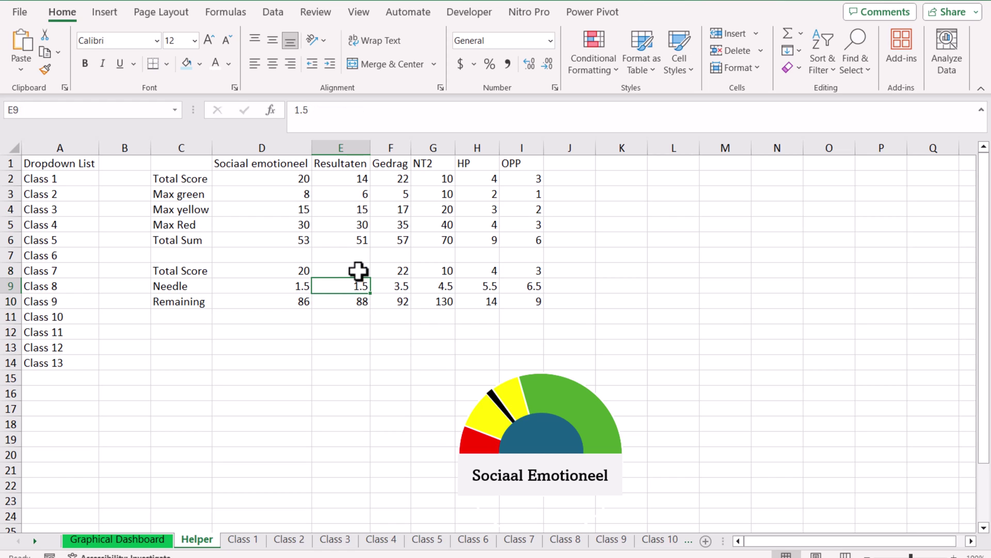
Extend the Sociaal emotioneel score formula in D8 to =D2-D9 so it subtracts the needle value.
left_click(299, 272)
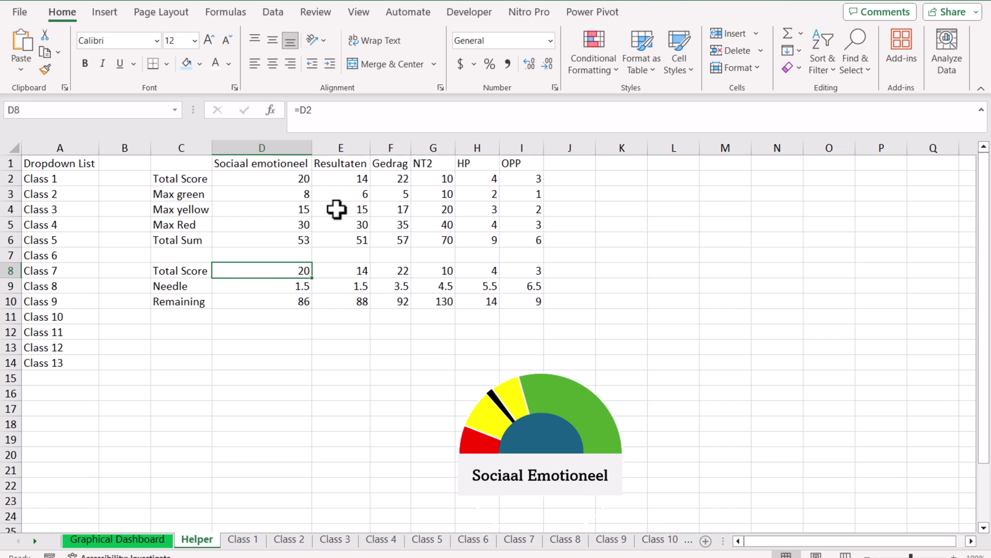
left_click(346, 121)
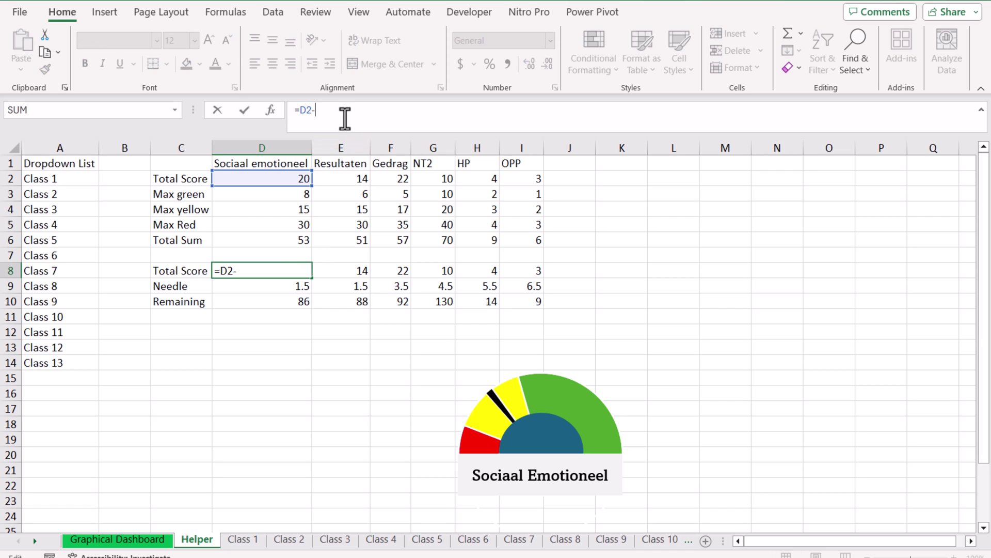
left_click(283, 287)
key("Return")
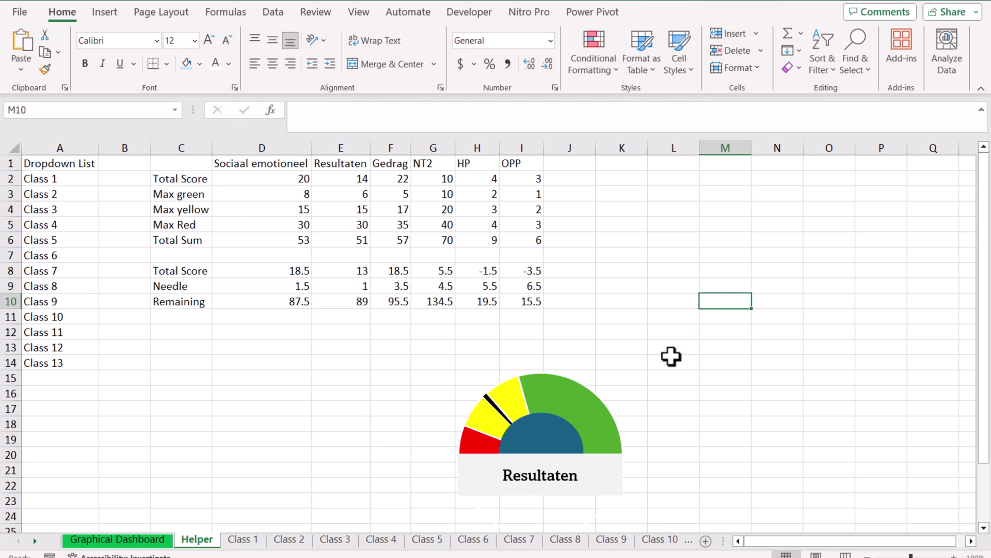
Copy the grouped Resultaten gauge from the Helper sheet to Graphical Dashboard and place it beside the Sociaal Emotioneel gauge.
left_click(659, 378)
left_click(601, 381)
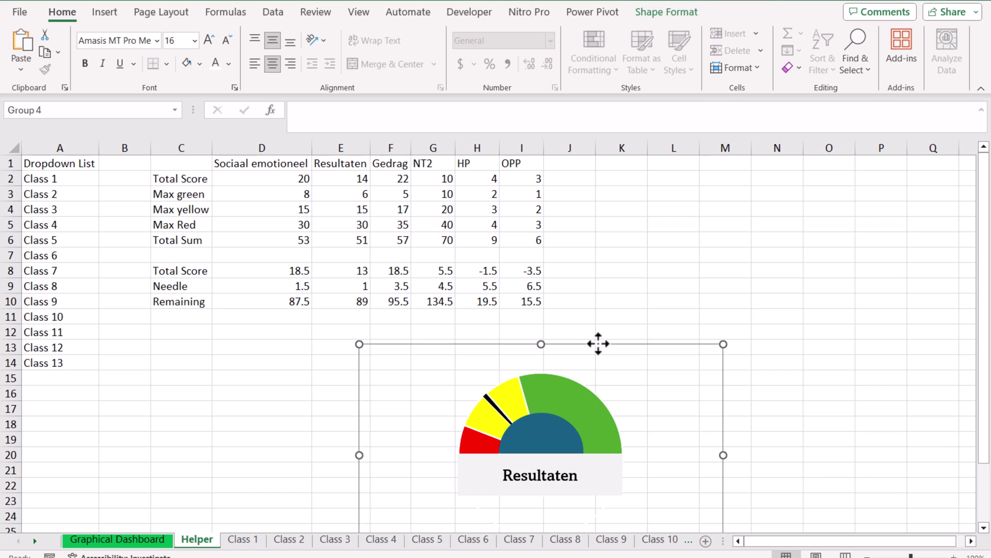
left_click(136, 539)
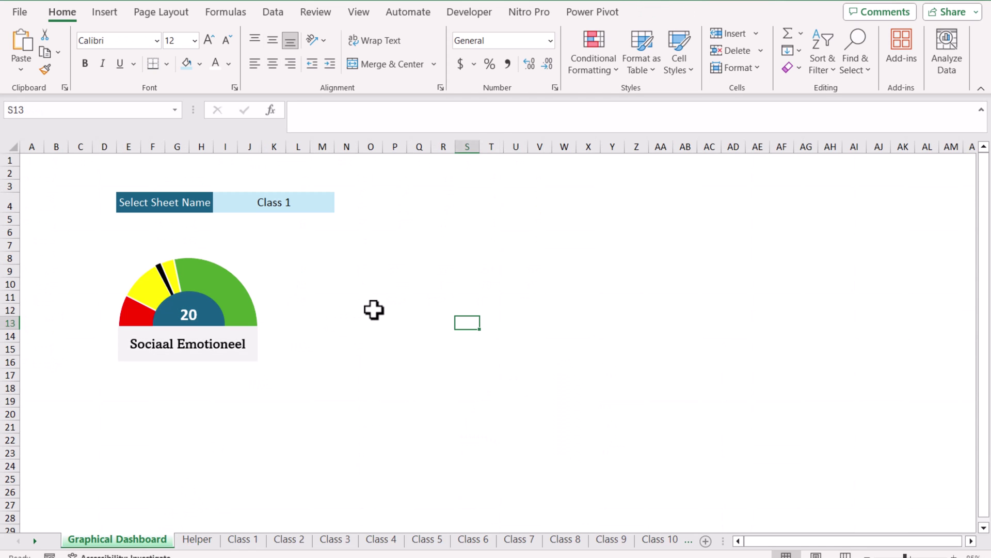
key("ctrl+v")
left_click_drag(620, 391, 379, 316)
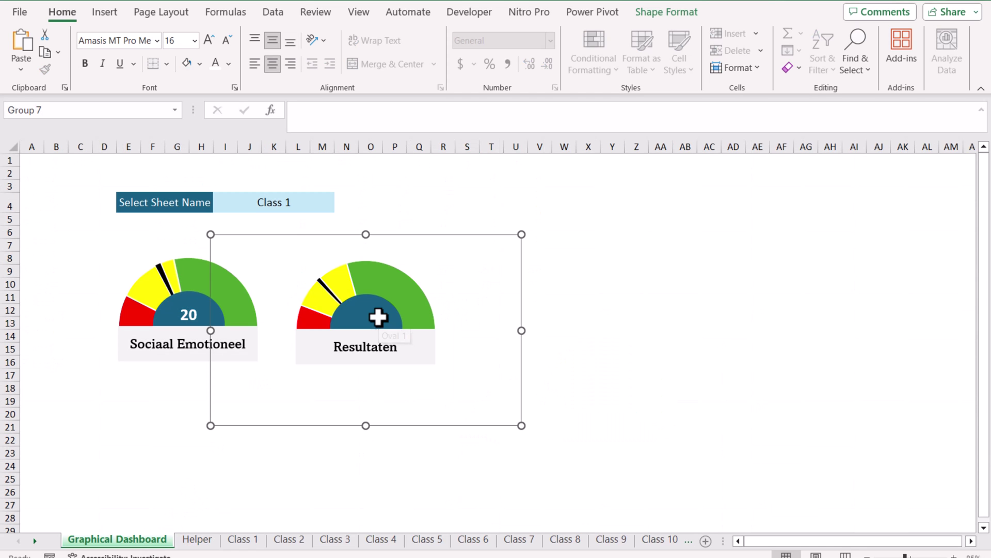
Link the Resultaten gauge's centre oval to =Helper!$E$2 and centre its text vertically.
left_click(379, 318)
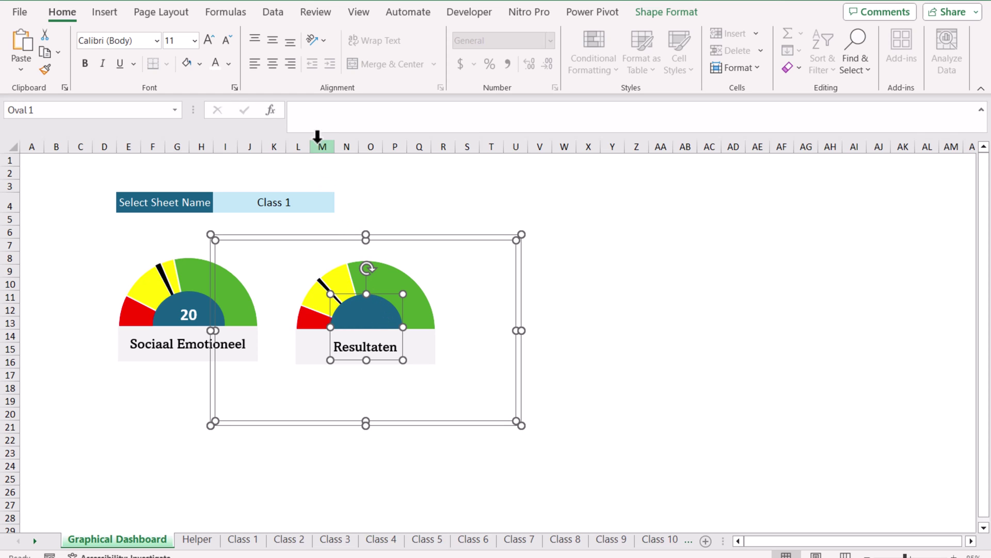
left_click(321, 123)
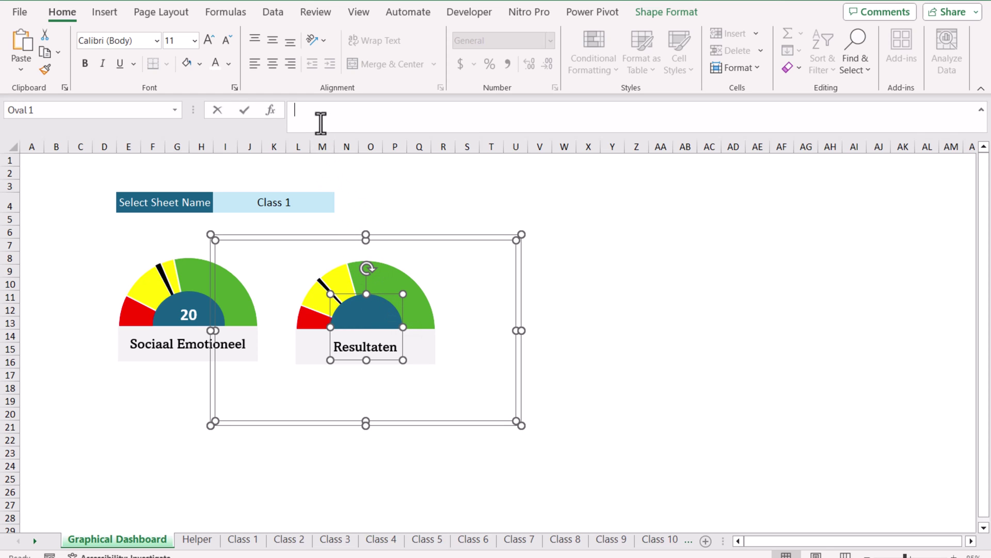
type("=")
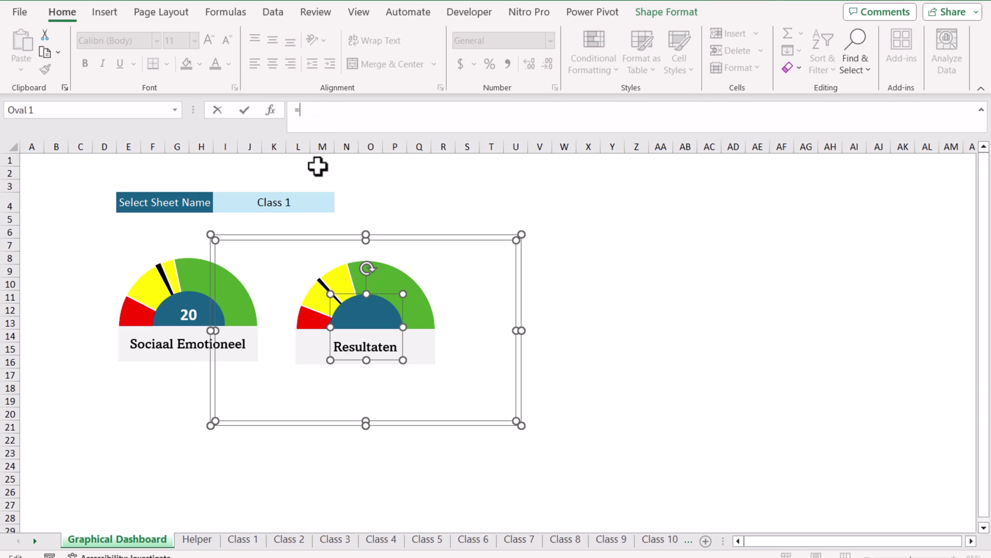
left_click(205, 542)
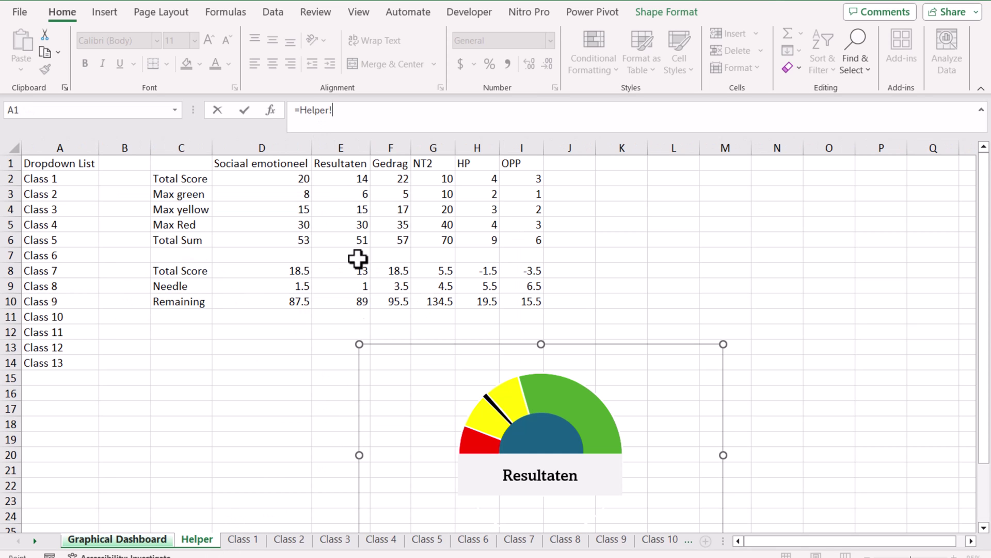
left_click(343, 180)
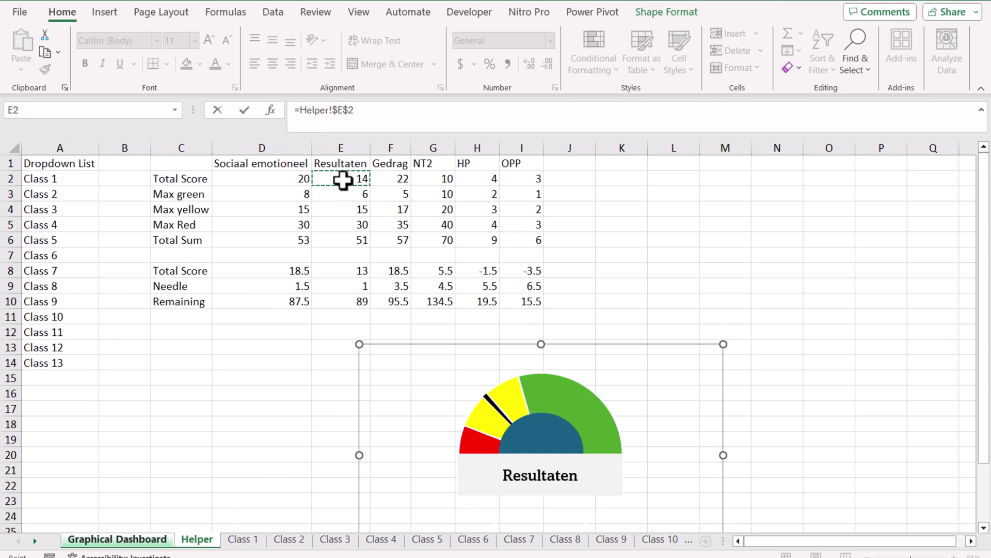
key("Return")
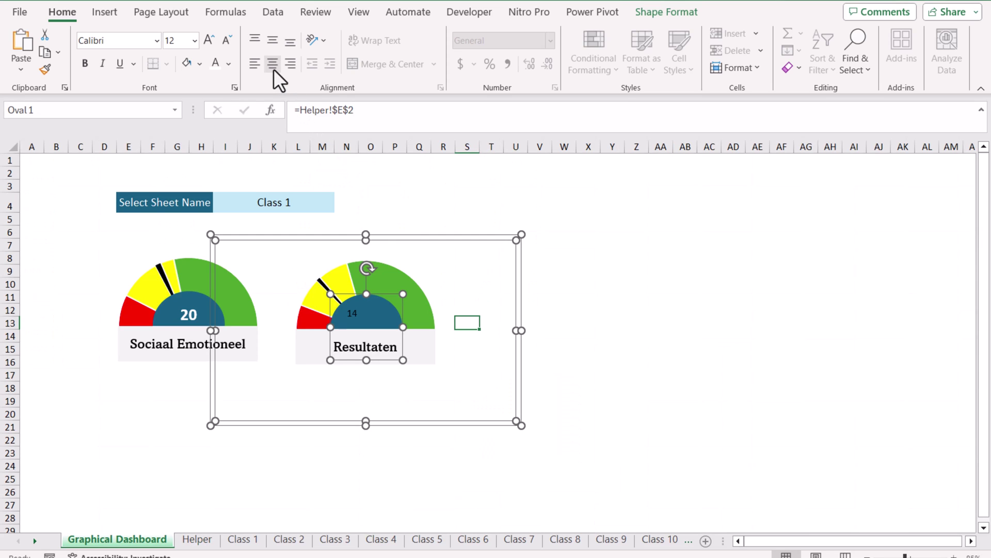
left_click(271, 41)
left_click(636, 366)
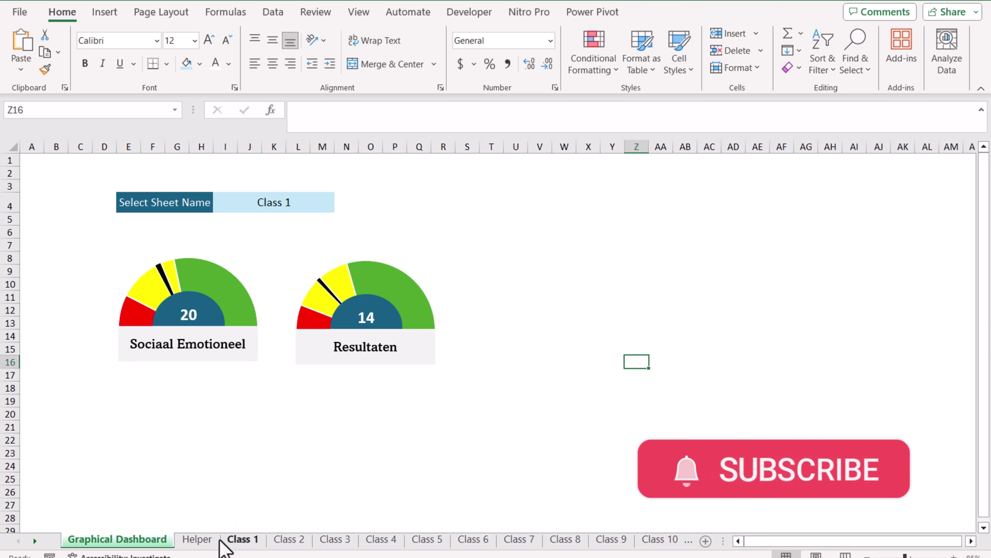
left_click(196, 539)
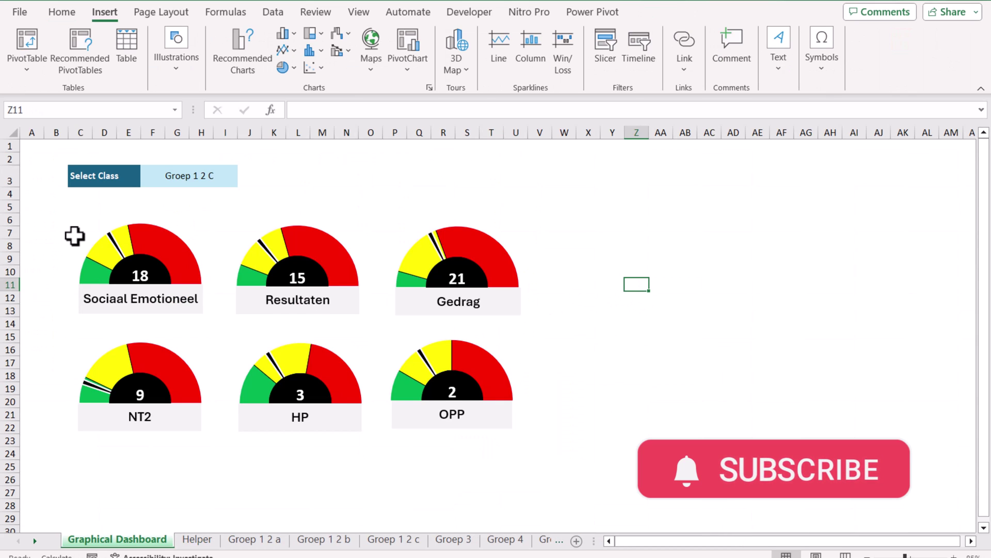
Draw a rounded-corner rectangle about 8.51" wide and 4.05" high around the six gauges and remove its fill.
left_click(175, 72)
left_click(215, 144)
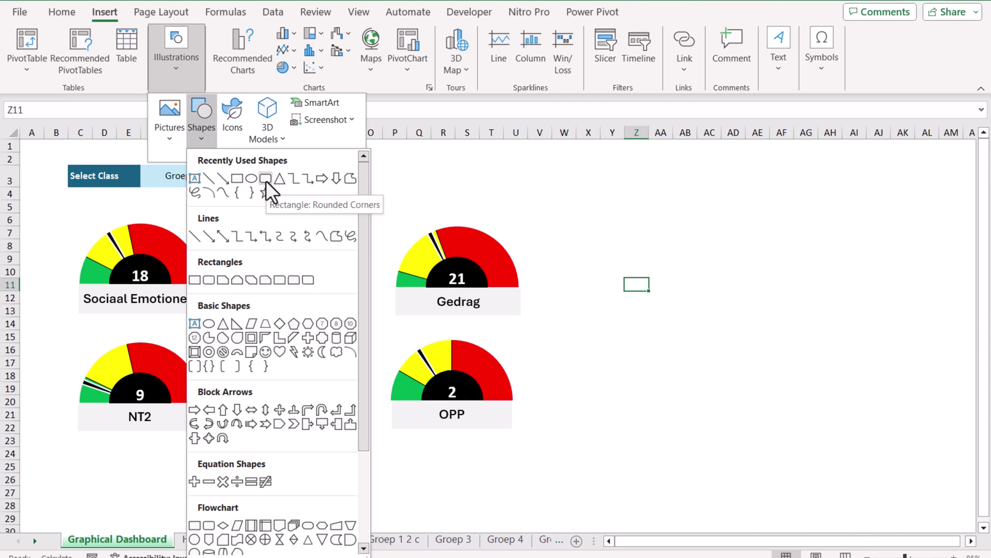
left_click(265, 179)
left_click_drag(54, 208, 567, 452)
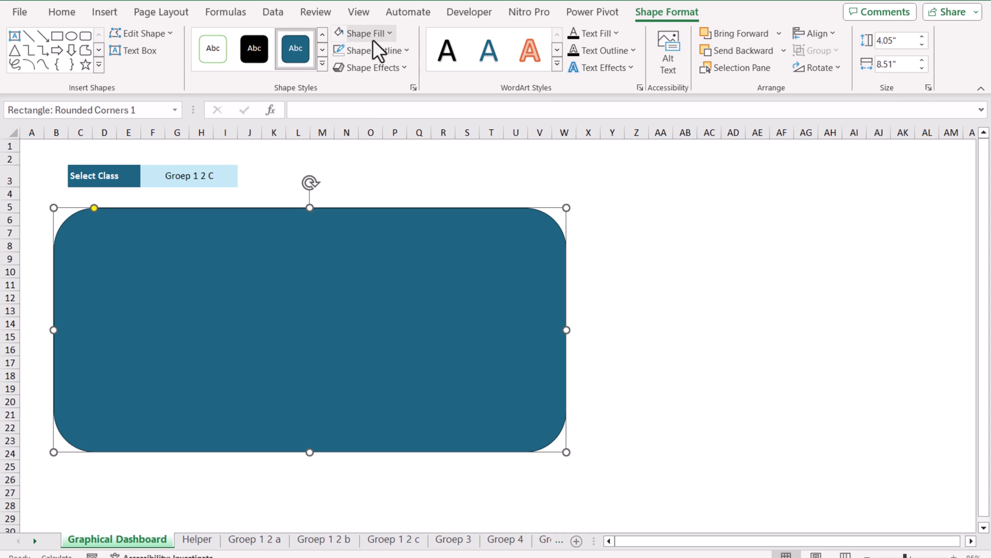
left_click(372, 37)
left_click(371, 259)
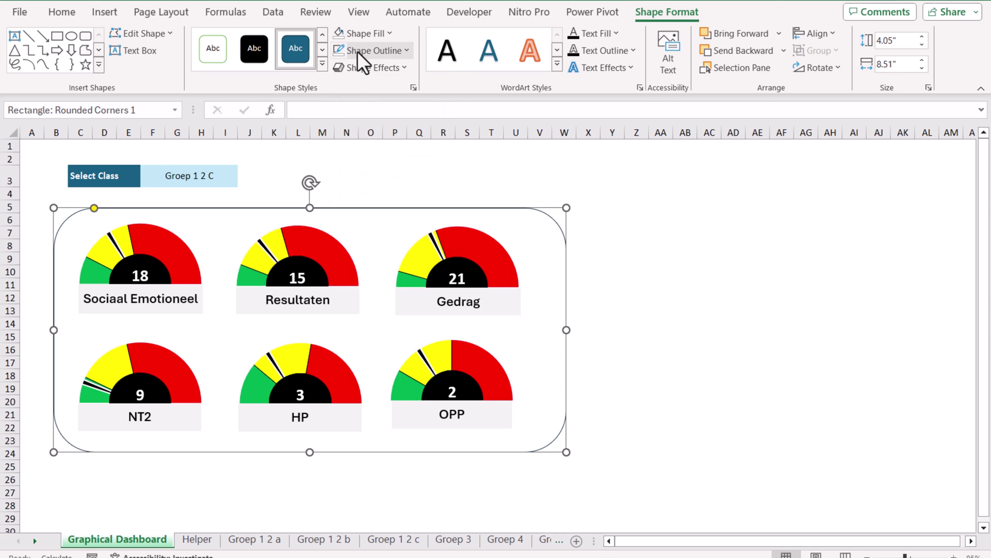
Set the rounded rectangle's outline weight to 6 pt and its outline color to the purple theme color.
left_click(361, 50)
mouse_move(385, 319)
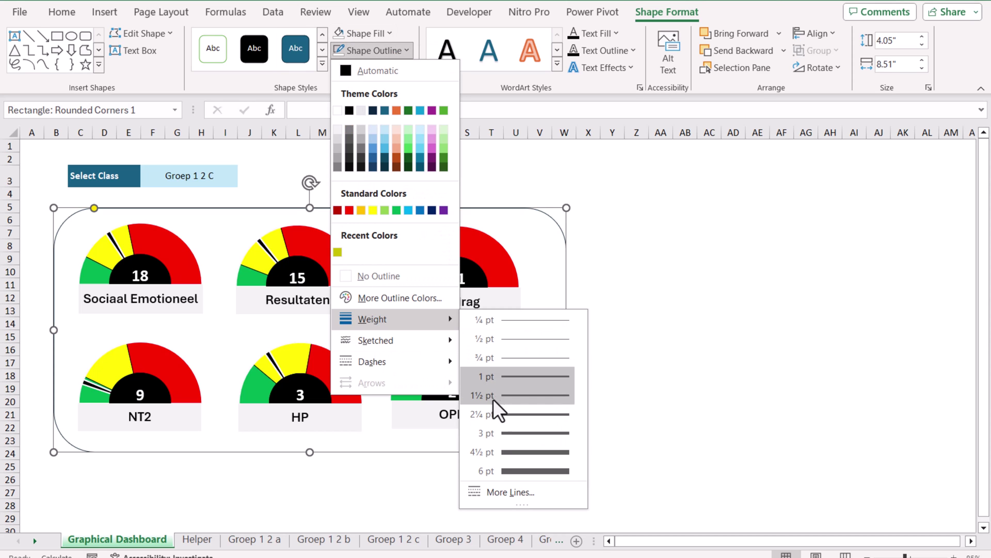
left_click(508, 471)
left_click(408, 50)
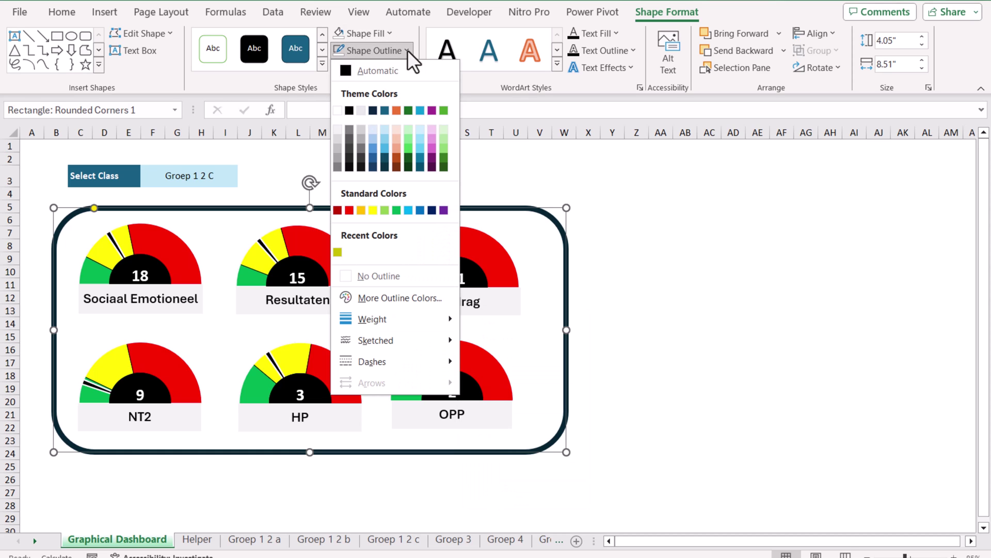
left_click(433, 111)
left_click(677, 266)
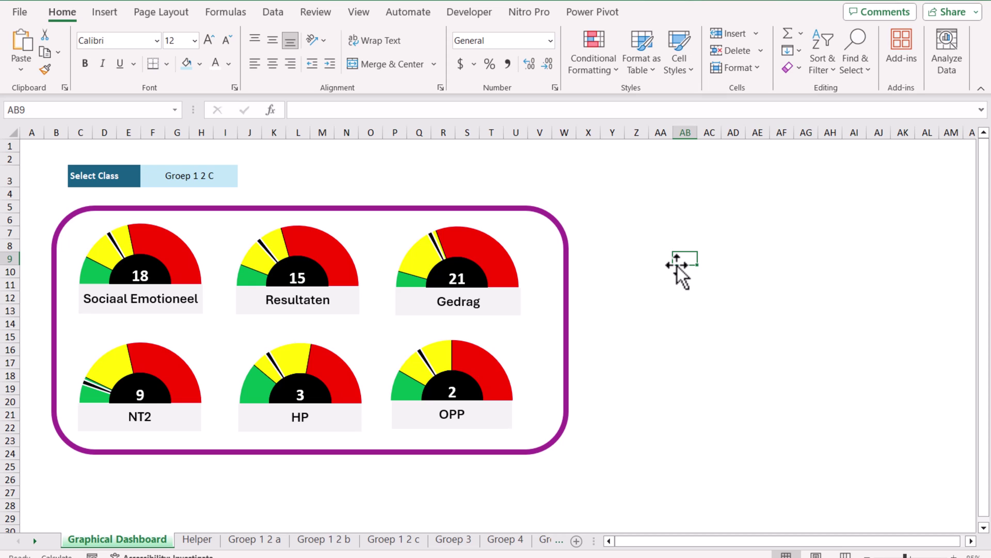